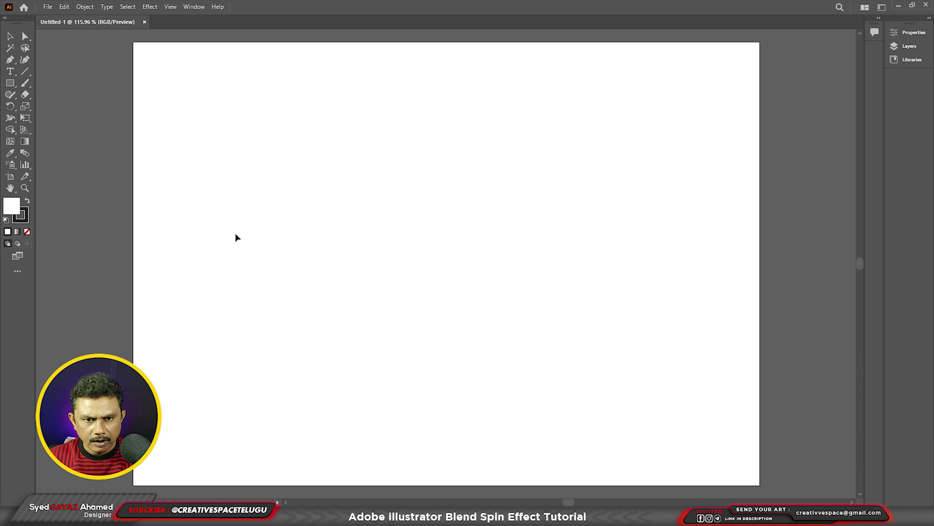
# Step: Configure the Pencil tool with its fidelity at full Smooth
pyautogui.click(14, 96)
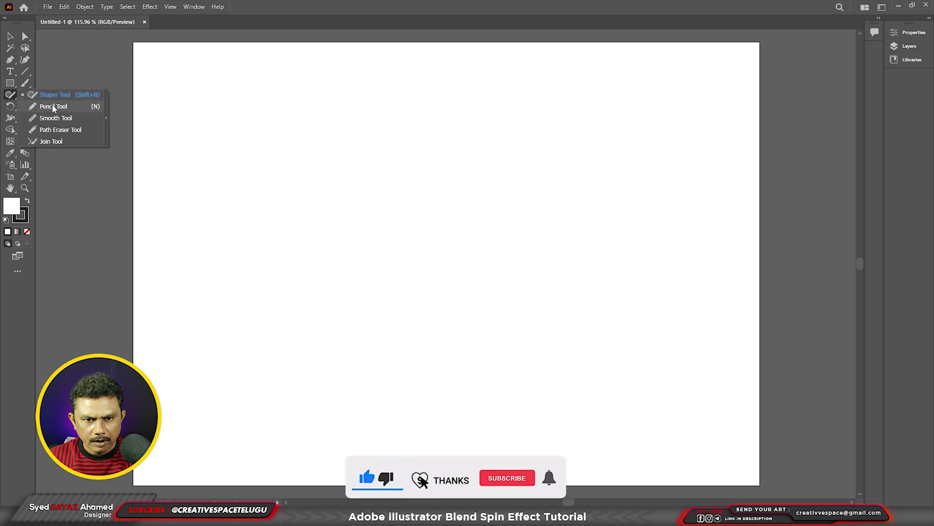
pyautogui.click(53, 103)
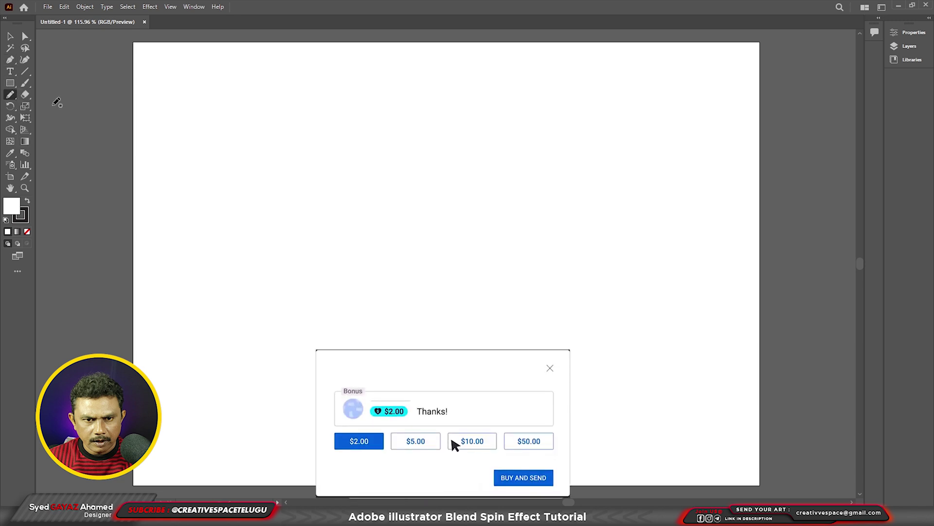
pyautogui.doubleClick(14, 96)
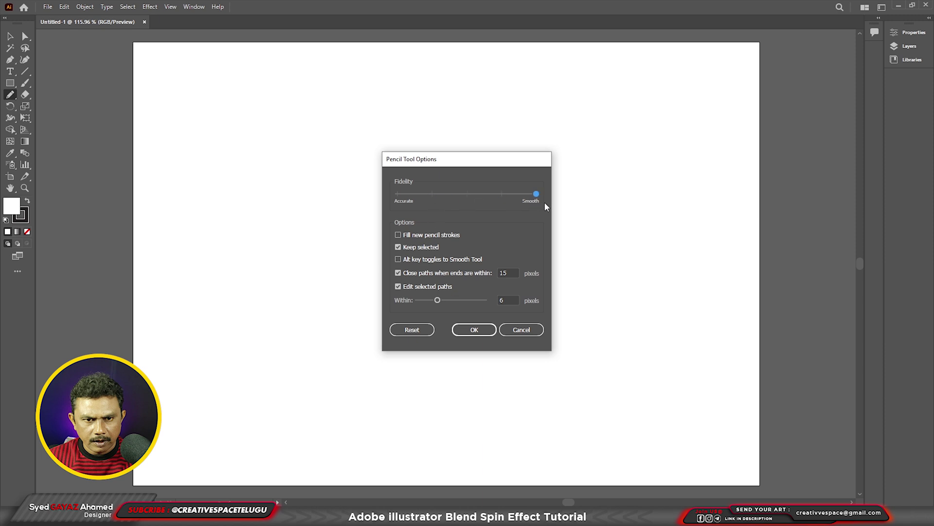
pyautogui.click(486, 329)
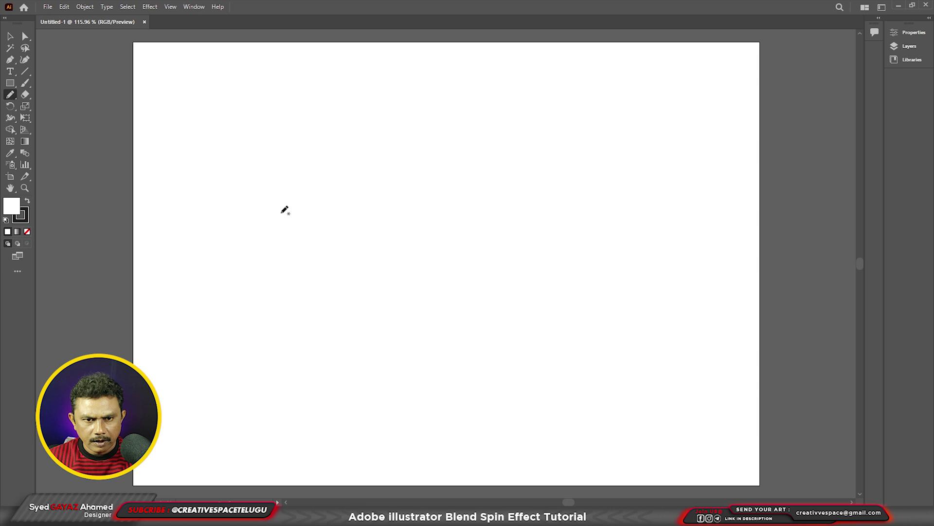
# Step: Draw a freehand wavy path across the artboard with two double-humped waves and a round loop between them
pyautogui.moveTo(267, 296)
pyautogui.mouseDown()
pyautogui.moveTo(333, 183)
pyautogui.moveTo(442, 265)
pyautogui.moveTo(669, 277)
pyautogui.mouseUp()
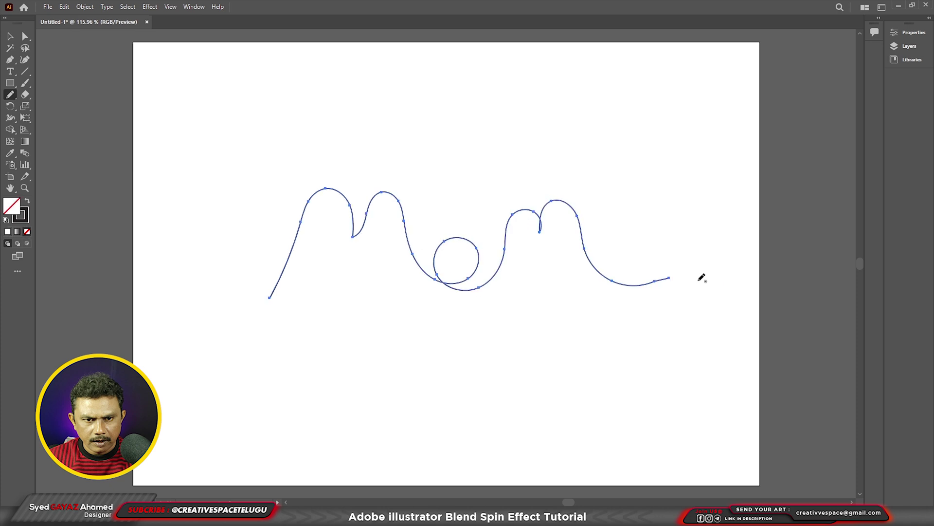
pyautogui.scroll(2, 667, 271)
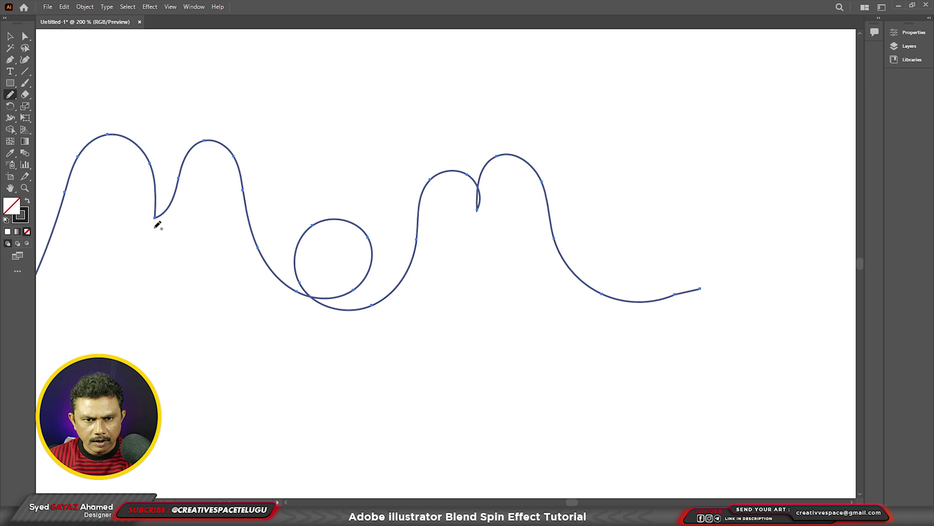
pyautogui.hotkey('ctrl', '-')
pyautogui.hotkey('ctrl', '-')
pyautogui.hotkey('ctrl', '=')
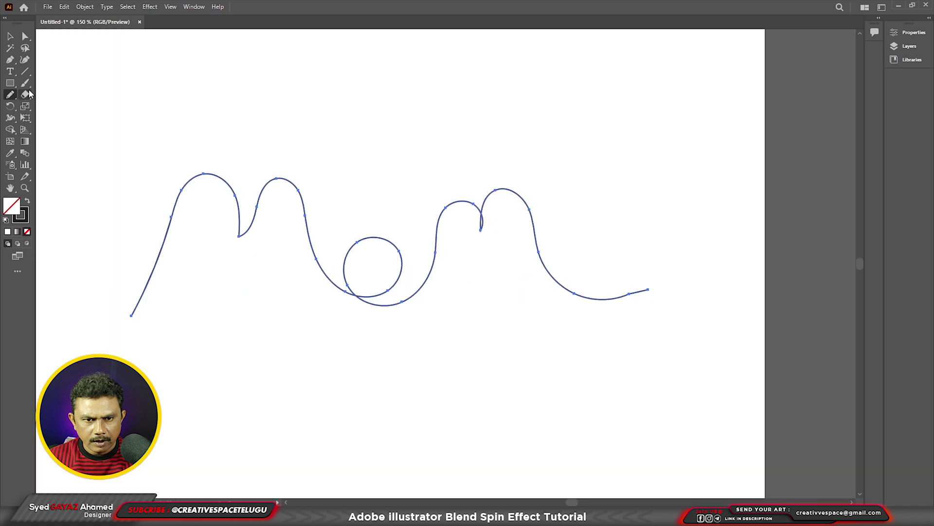
# Step: Reshape the notch between the right-hand humps into an open V and curve the path's right end upward
pyautogui.moveTo(25, 36); pyautogui.dragTo(68, 40)
pyautogui.scroll(2, 468, 250)
pyautogui.scroll(-1, 285, 190)
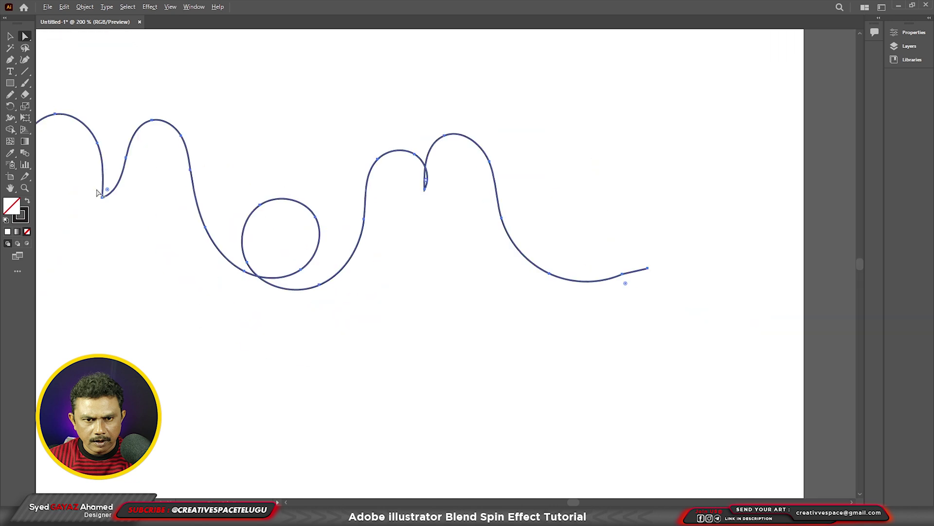
pyautogui.scroll(2, 469, 178)
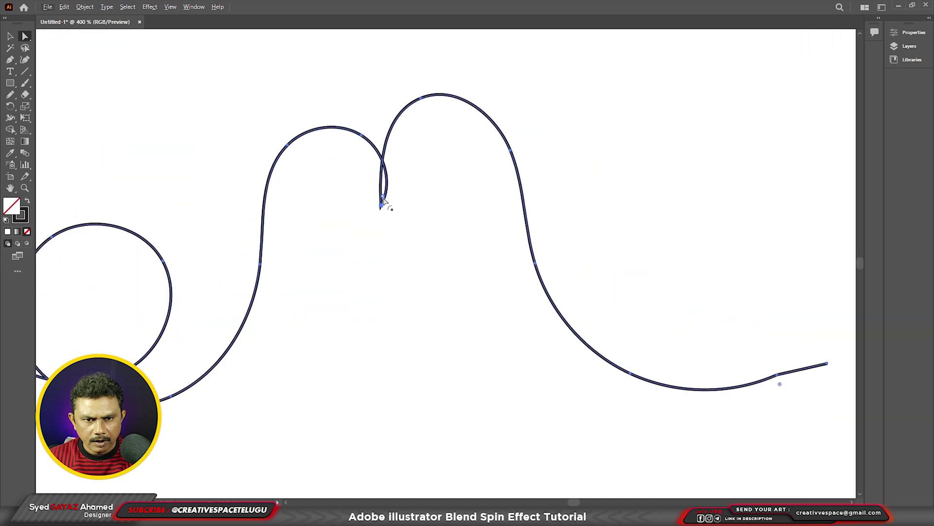
pyautogui.moveTo(383, 201); pyautogui.dragTo(368, 179)
pyautogui.moveTo(422, 98); pyautogui.dragTo(433, 123)
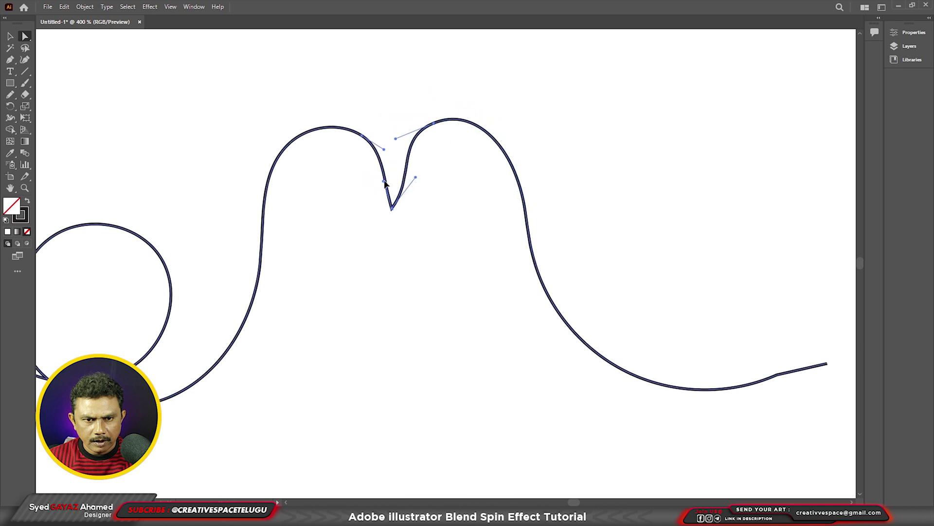
pyautogui.scroll(-1, 531, 180)
pyautogui.moveTo(718, 326); pyautogui.dragTo(755, 312)
# Step: Adjust the anchor points around the central loop so that its lower curve is rounder
pyautogui.hscroll(-5, 478, 340)
pyautogui.click(359, 338)
pyautogui.moveTo(370, 341)
pyautogui.mouseDown()
pyautogui.moveTo(407, 319)
pyautogui.moveTo(361, 354)
pyautogui.mouseUp()
pyautogui.click(370, 220)
pyautogui.click(400, 245)
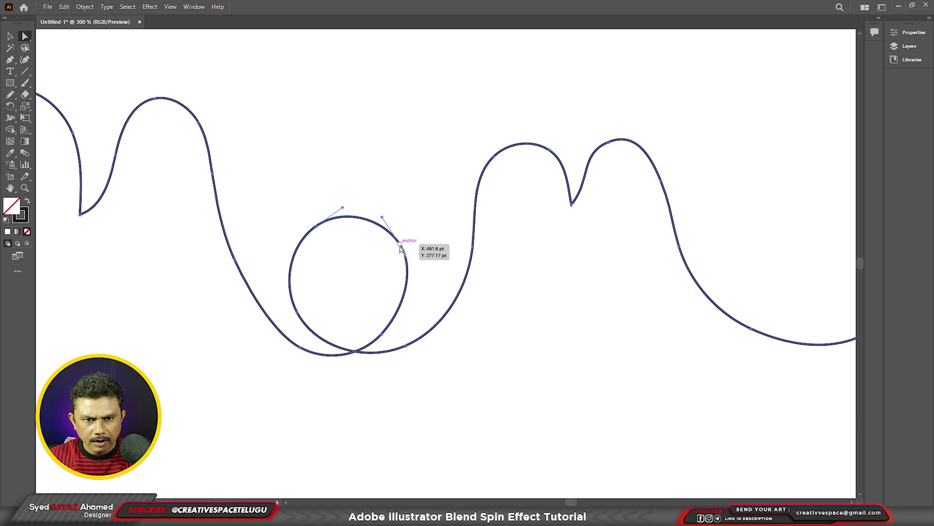
# Step: Refine the anchors and handles where the descending curve enters the bottom of the loop
pyautogui.click(423, 341)
pyautogui.scroll(-3, 429, 341)
pyautogui.click(390, 342)
pyautogui.click(386, 344)
pyautogui.click(334, 323)
pyautogui.click(342, 311)
pyautogui.scroll(2, 349, 340)
pyautogui.moveTo(349, 333); pyautogui.dragTo(345, 333)
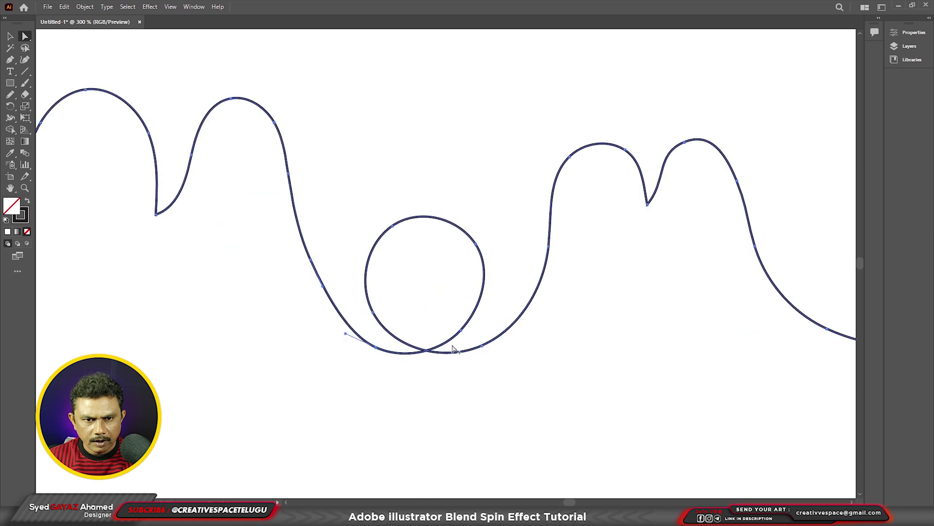
# Step: Show the rulers and place a horizontal guide at the top of the left-hand humps
pyautogui.scroll(-1, 457, 343)
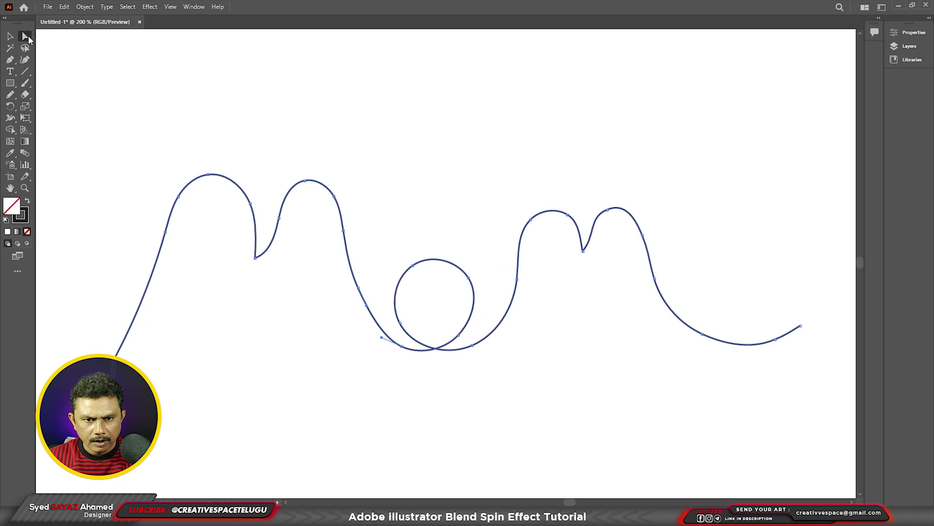
pyautogui.moveTo(466, 156); pyautogui.dragTo(688, 285)
pyautogui.click(386, 52)
pyautogui.hotkey('ctrl', 'r')
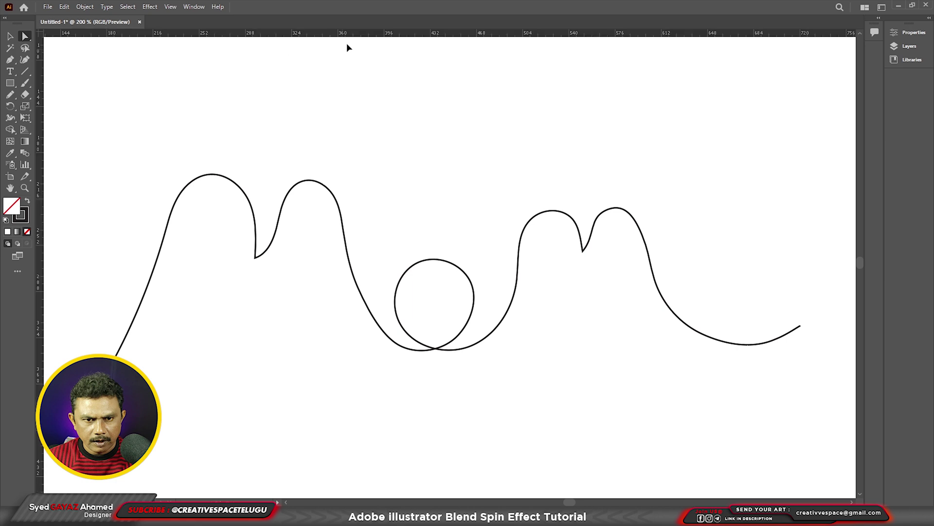
pyautogui.moveTo(402, 33); pyautogui.dragTo(338, 180)
# Step: Move the right-hand pair of humps up so their tops meet the horizontal guide
pyautogui.click(540, 216)
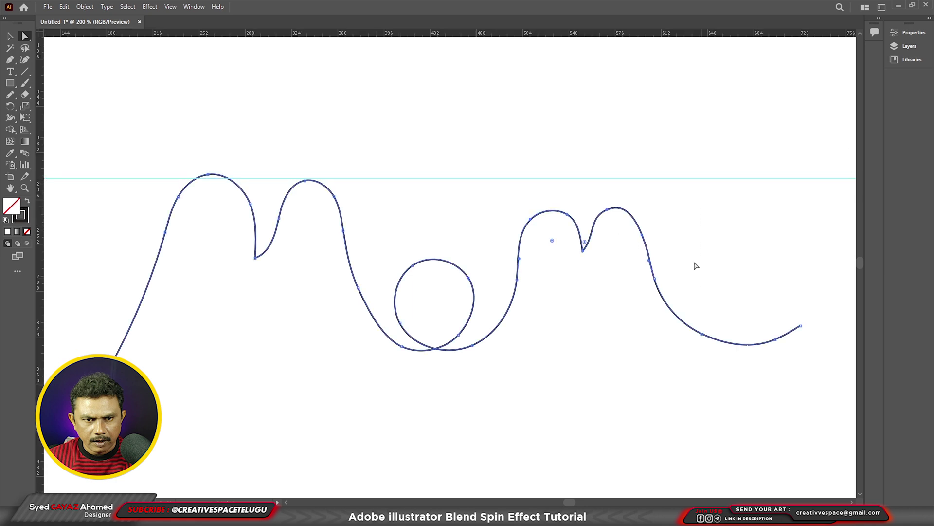
pyautogui.moveTo(474, 190); pyautogui.dragTo(695, 297)
pyautogui.moveTo(602, 218); pyautogui.dragTo(615, 187)
# Step: Smooth the curve rising from the loop to the right-hand humps by adjusting its anchor point
pyautogui.click(474, 342)
pyautogui.click(474, 342)
pyautogui.click(523, 278)
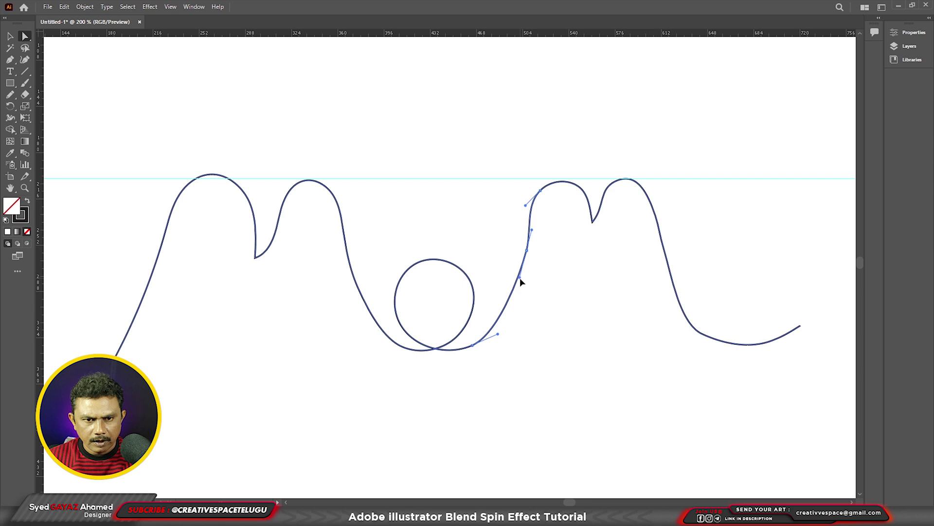
pyautogui.moveTo(525, 255); pyautogui.dragTo(524, 257)
pyautogui.click(571, 312)
pyautogui.scroll(-2, 571, 313)
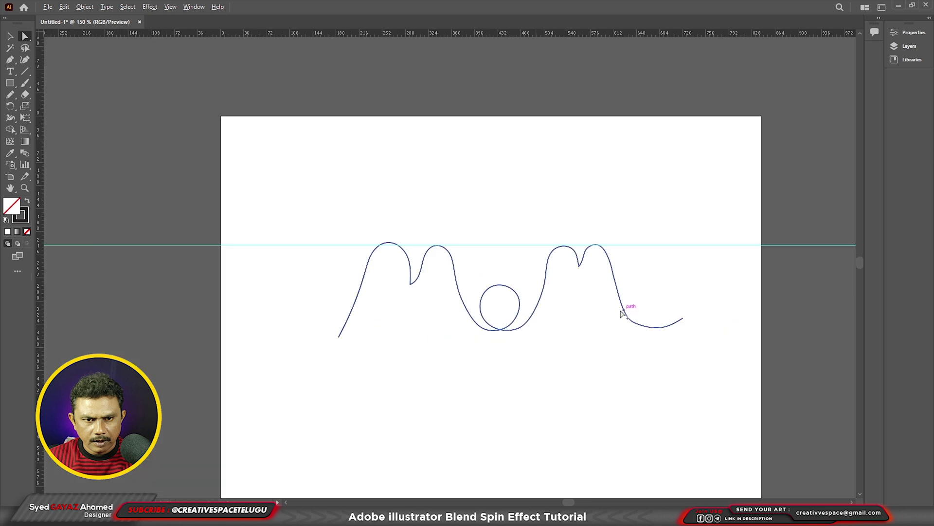
# Step: Extend the path's left end outward into a gentle flattened curve
pyautogui.scroll(1, 626, 308)
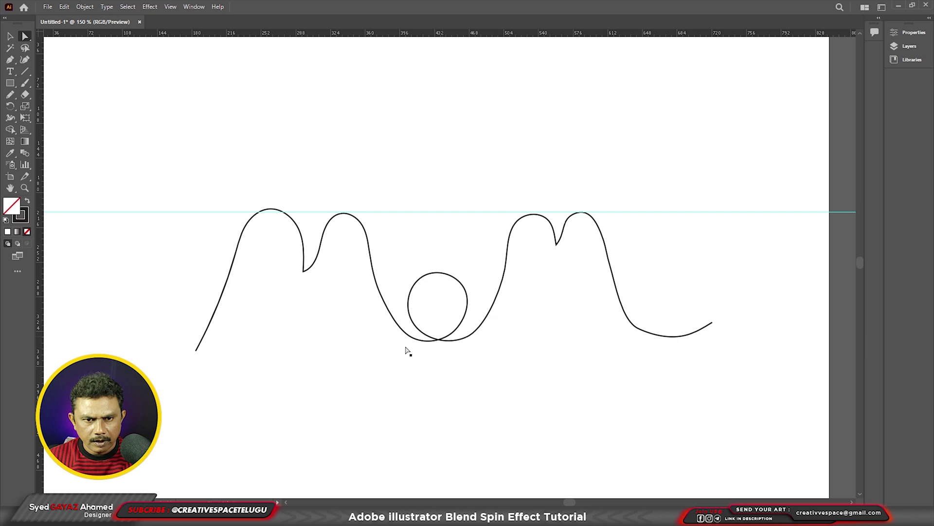
pyautogui.click(199, 351)
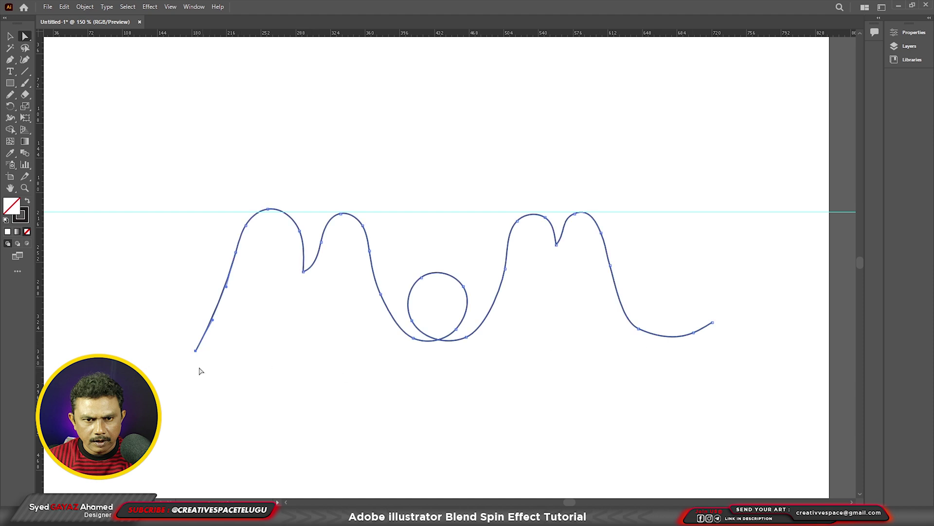
pyautogui.moveTo(196, 351); pyautogui.dragTo(156, 346)
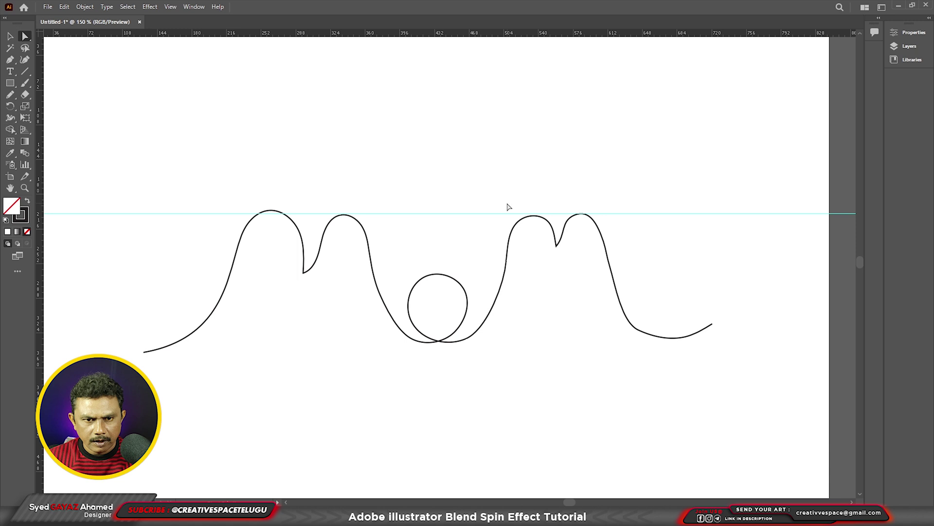
# Step: Draw a small circle above the left end of the path and remove its stroke
pyautogui.click(10, 83)
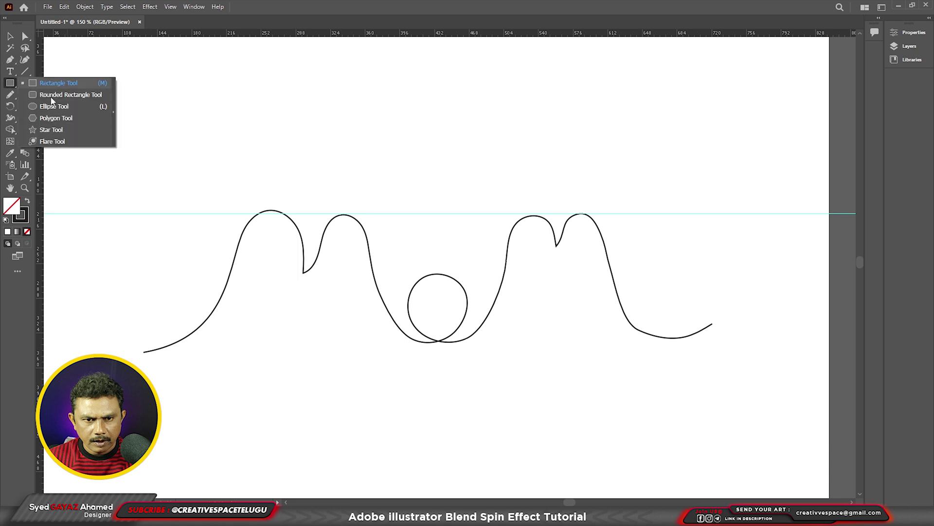
pyautogui.click(53, 107)
pyautogui.moveTo(108, 100); pyautogui.dragTo(133, 126)
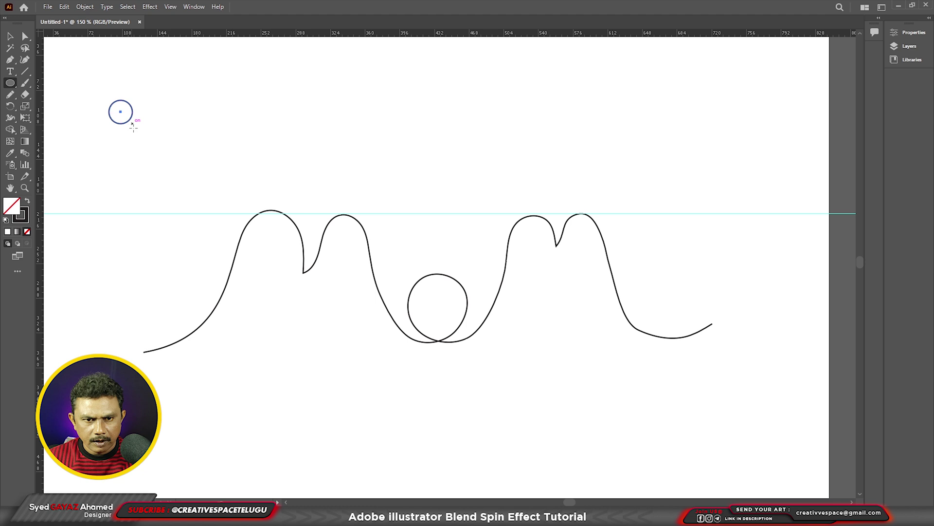
pyautogui.click(27, 223)
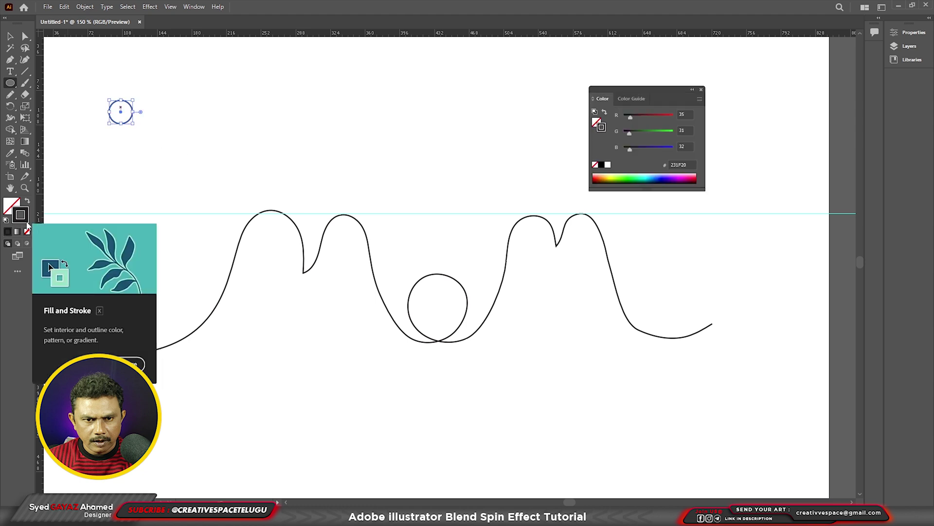
pyautogui.click(27, 233)
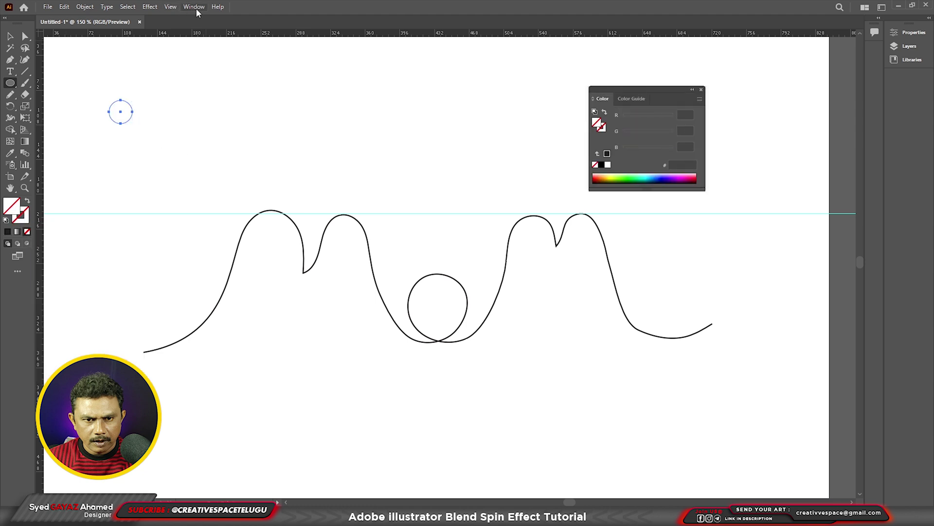
# Step: Fill the circle with a linear gradient from orange F7941D to yellow F9ED32
pyautogui.click(194, 8)
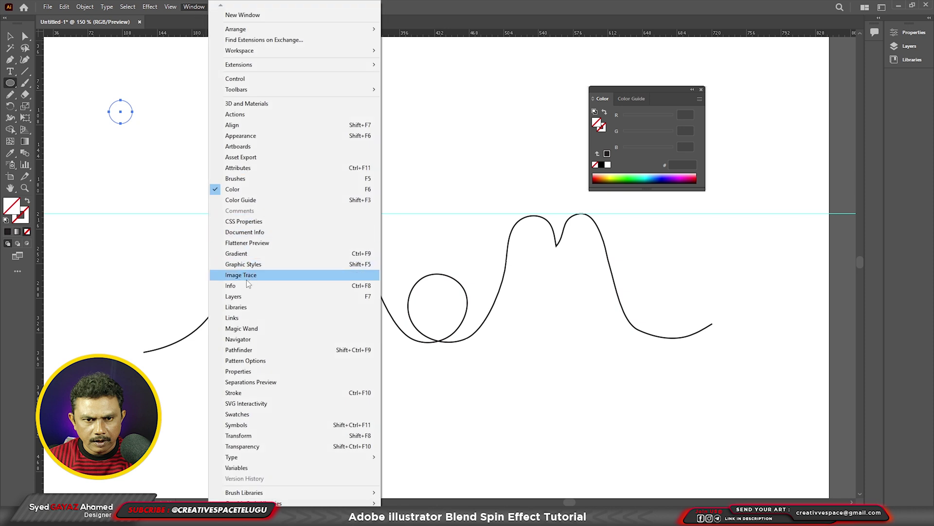
pyautogui.click(248, 253)
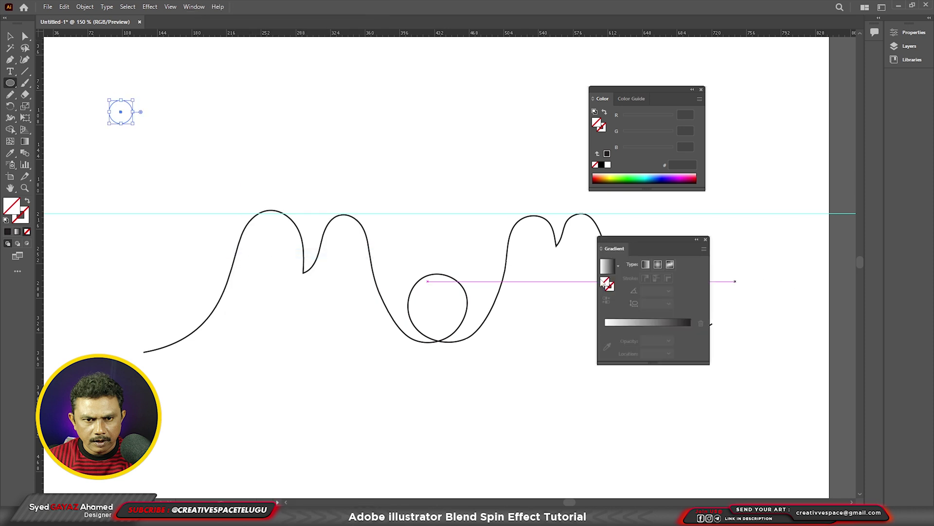
pyautogui.click(612, 328)
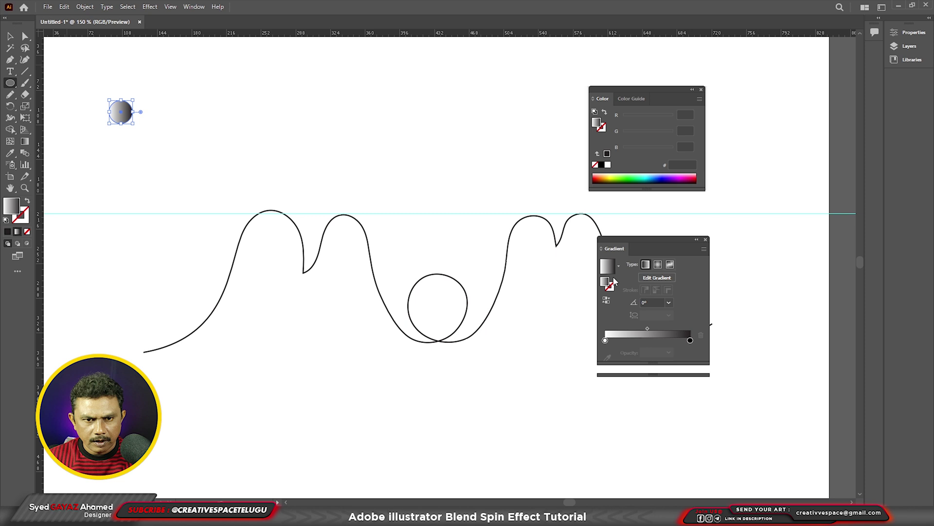
pyautogui.doubleClick(604, 340)
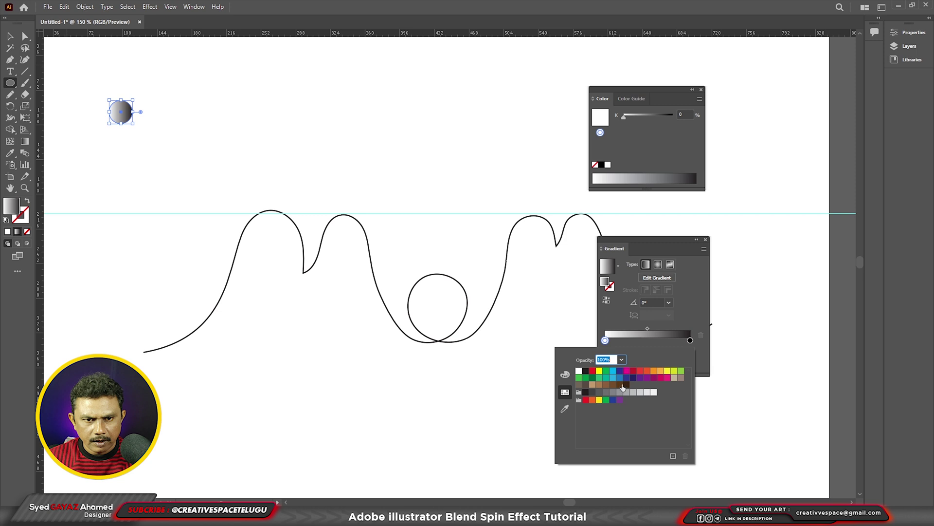
pyautogui.click(655, 372)
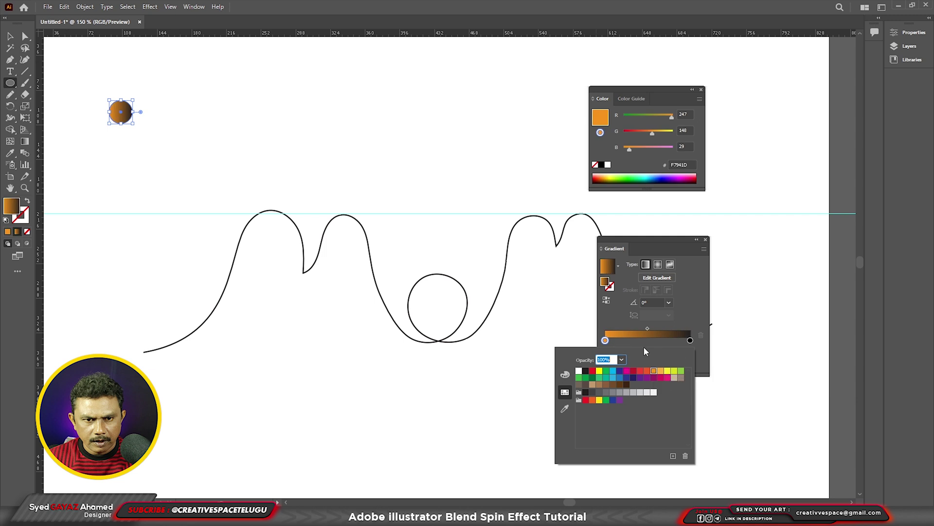
pyautogui.click(690, 340)
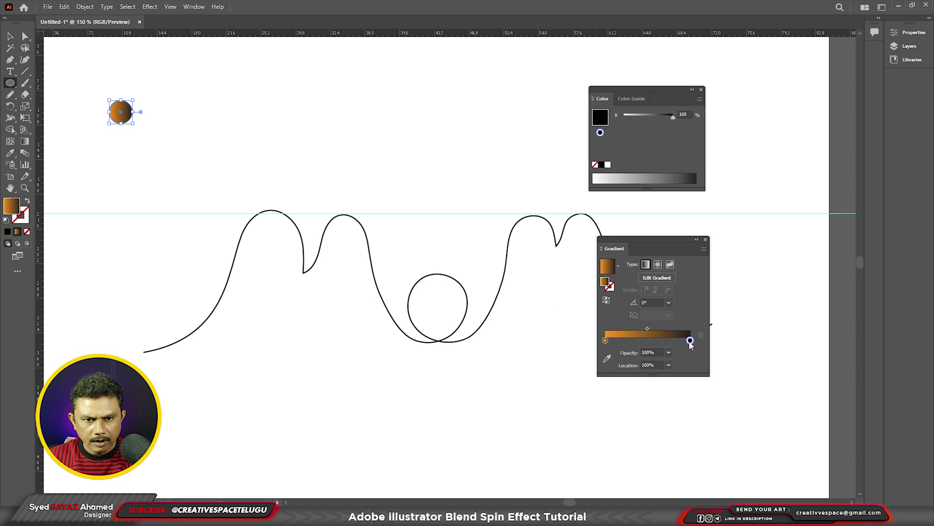
pyautogui.doubleClick(690, 340)
pyautogui.click(667, 371)
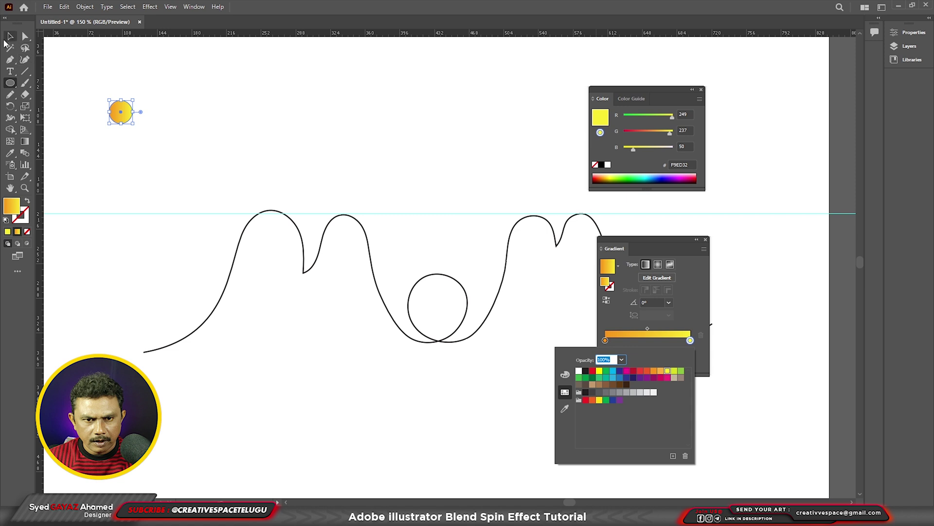
# Step: Duplicate the gradient circle a short distance to its right and select both circles
pyautogui.click(9, 37)
pyautogui.click(10, 37)
pyautogui.moveTo(125, 113); pyautogui.dragTo(179, 113)
pyautogui.moveTo(239, 136); pyautogui.dragTo(74, 79)
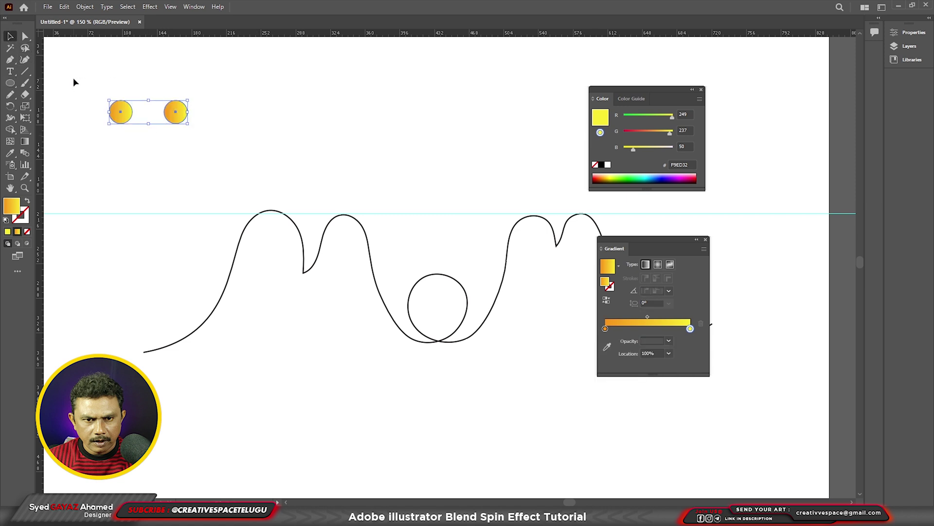
# Step: Make a blend between the two gradient circles
pyautogui.click(85, 7)
pyautogui.moveTo(119, 282)
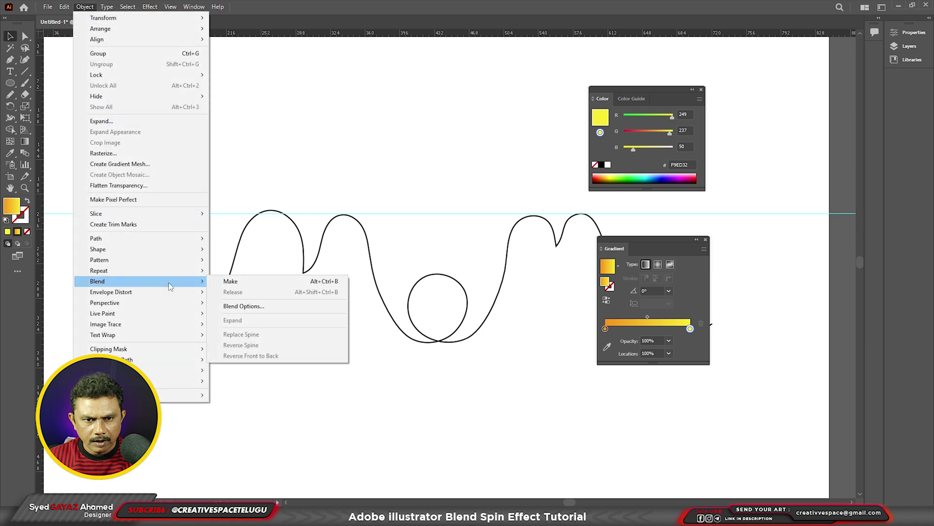
pyautogui.click(263, 282)
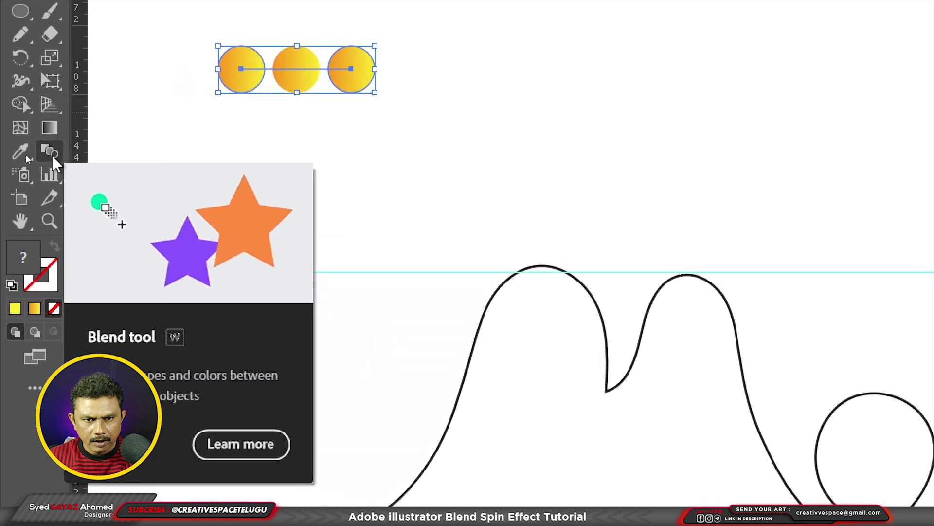
# Step: Set the blend's spacing to Specified Steps with 500 steps
pyautogui.doubleClick(50, 152)
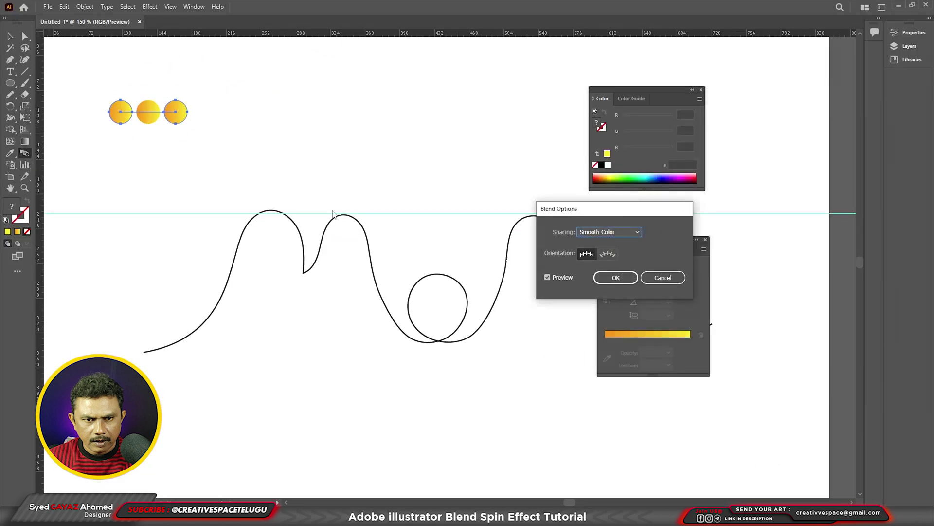
pyautogui.click(621, 236)
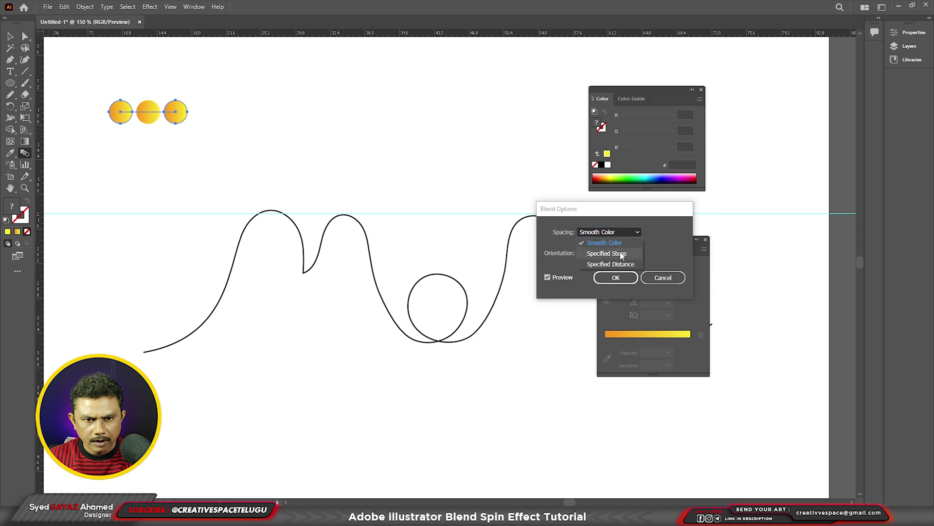
pyautogui.click(621, 254)
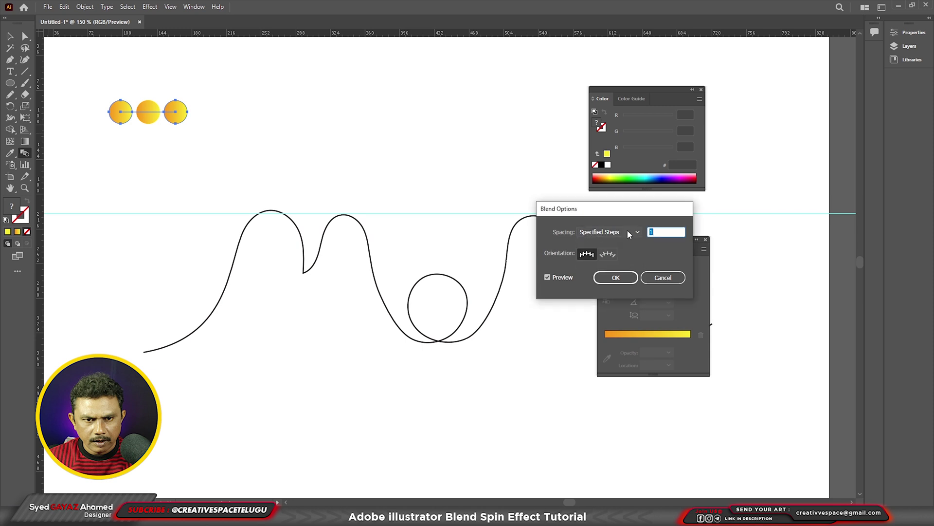
pyautogui.moveTo(632, 210); pyautogui.dragTo(422, 135)
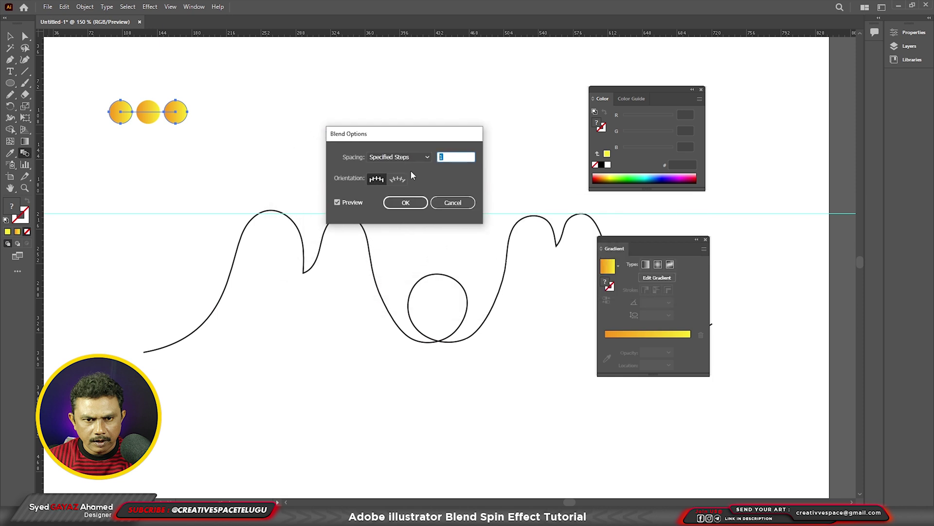
pyautogui.write('500')
pyautogui.press('Return')
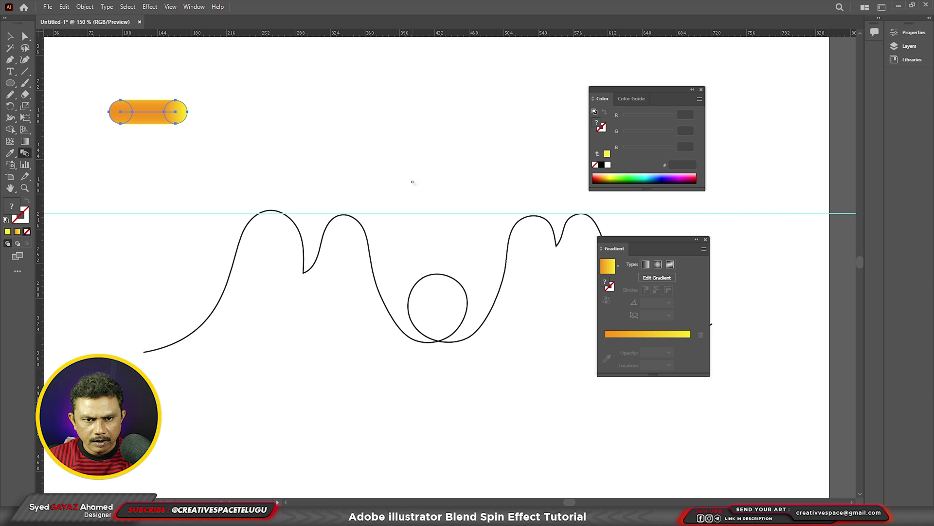
# Step: Select the circle blend together with the wavy looping path and replace the blend's spine with that path
pyautogui.press('v')
pyautogui.click(156, 94)
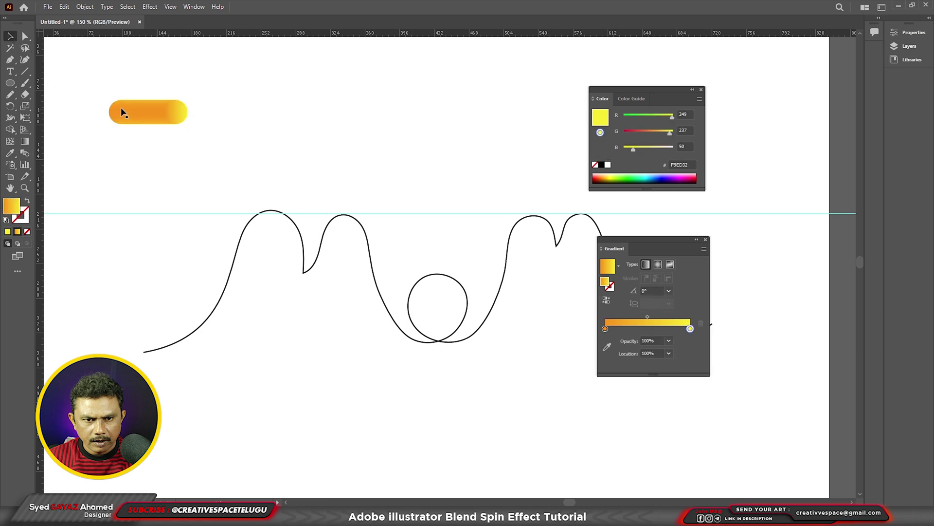
pyautogui.scroll(2, 121, 108)
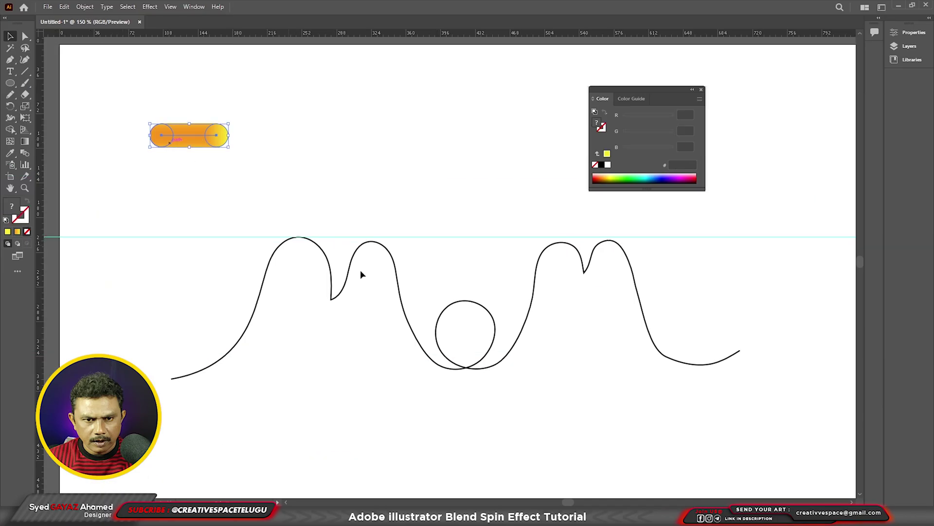
pyautogui.keyDown('shift'); pyautogui.click(347, 284); pyautogui.keyUp('shift')
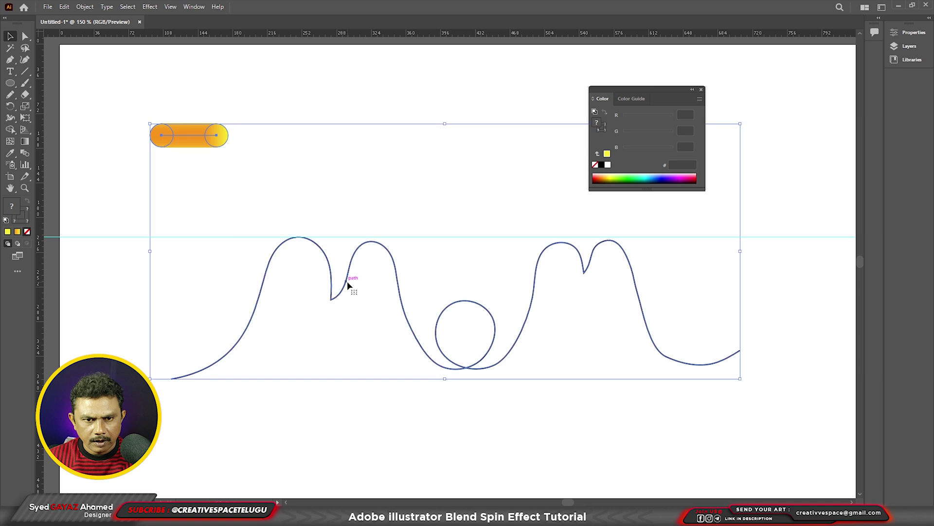
pyautogui.click(84, 7)
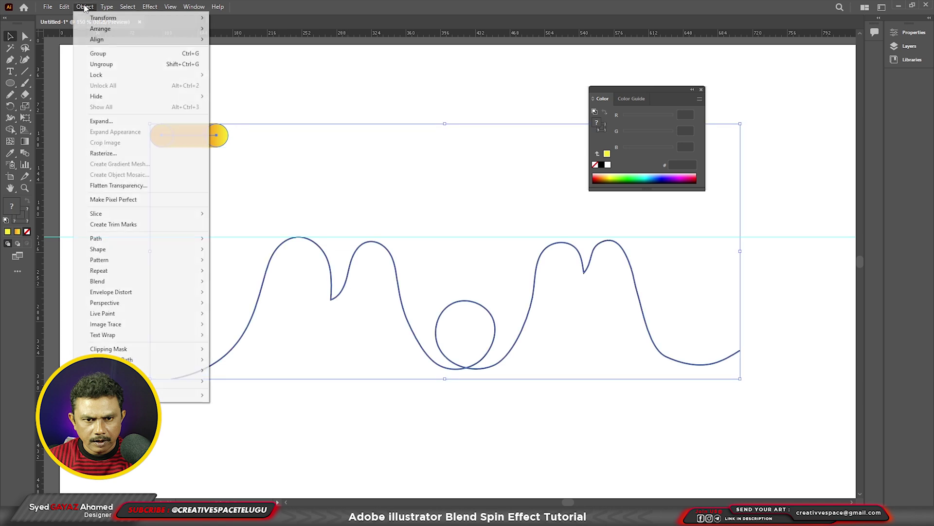
pyautogui.moveTo(130, 281)
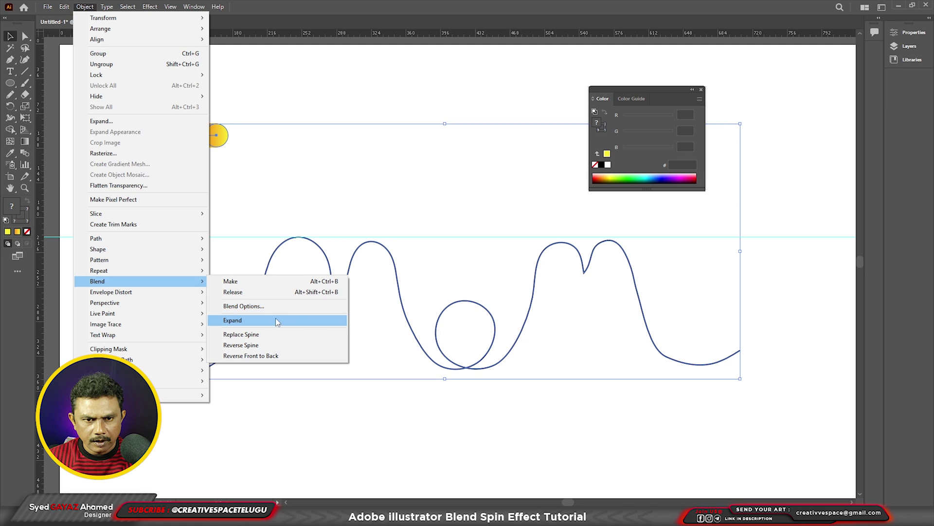
pyautogui.click(273, 336)
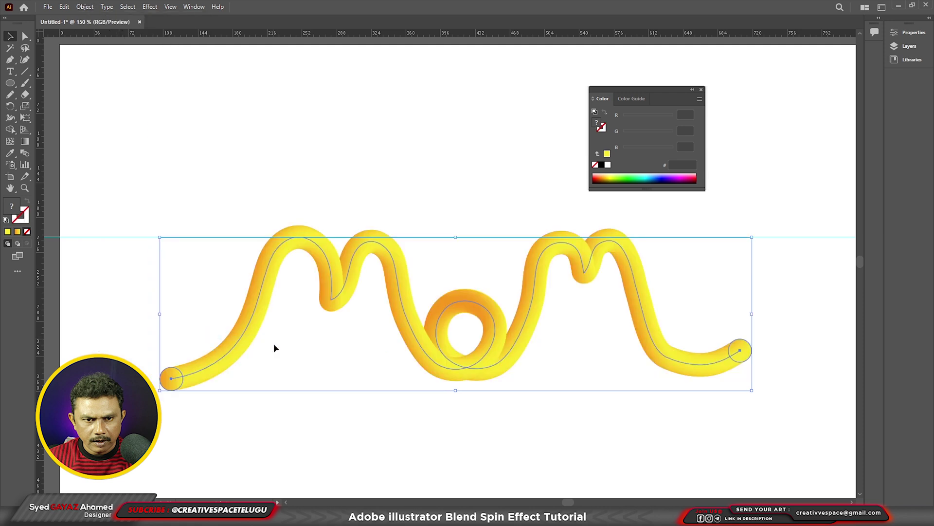
# Step: Isolate the blend and bring the circle at its right end forward one level in the stacking order
pyautogui.hotkey('ctrl', '-')
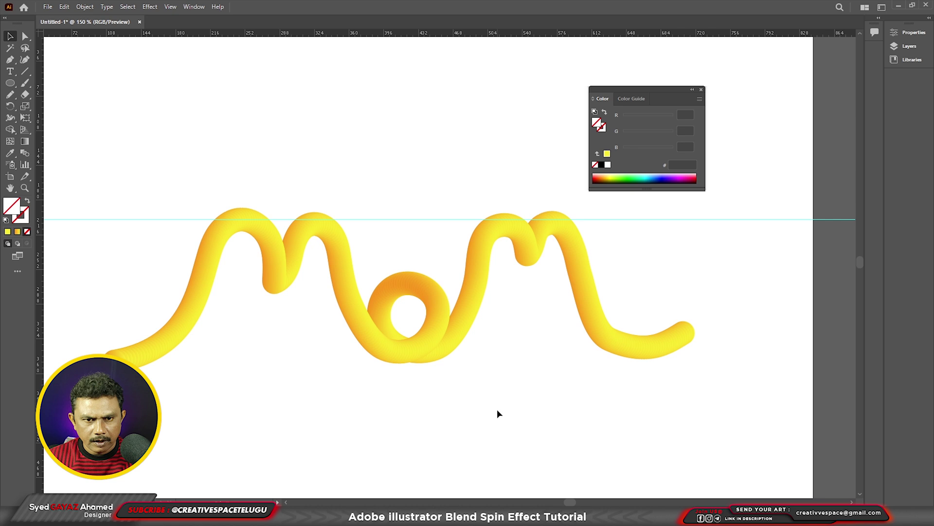
pyautogui.click(531, 249)
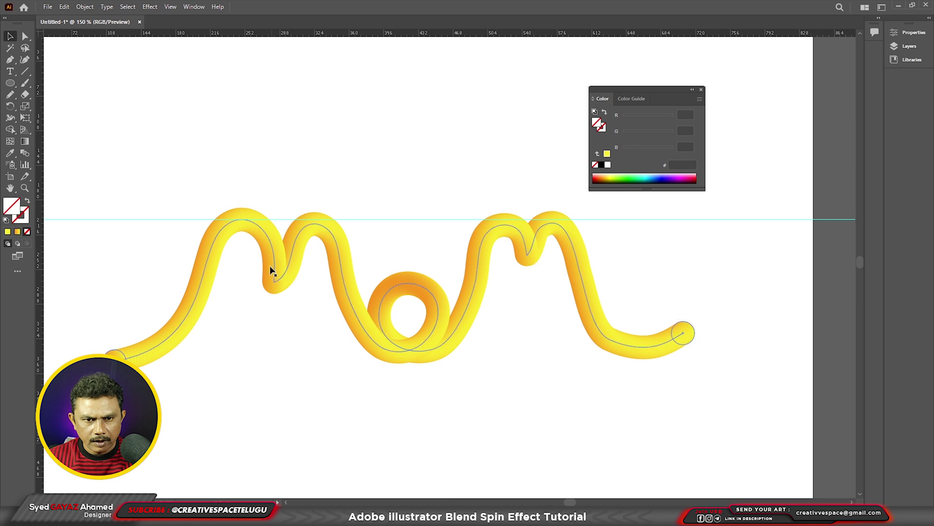
pyautogui.click(700, 344)
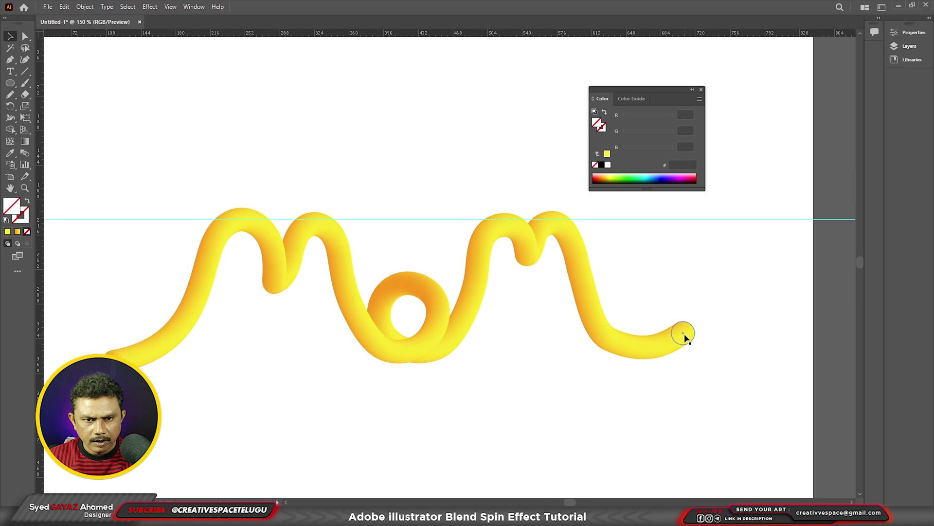
pyautogui.doubleClick(685, 335)
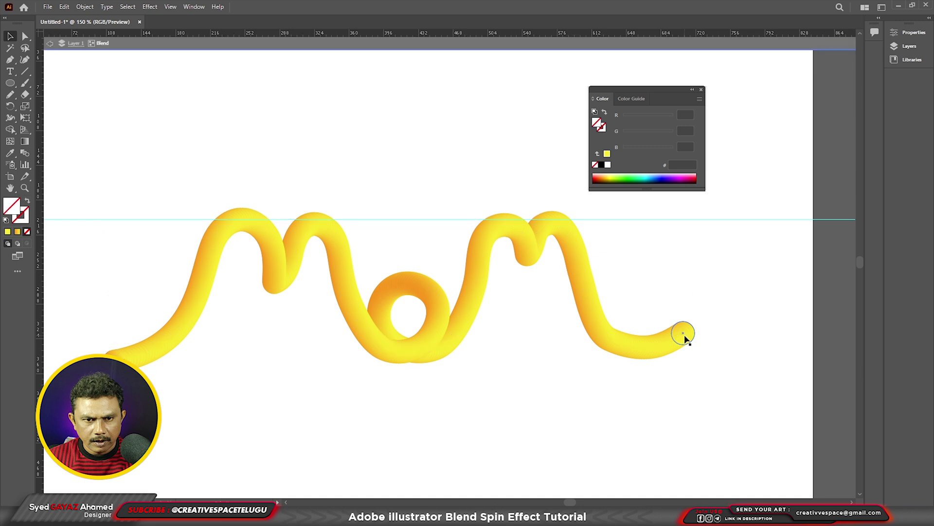
pyautogui.click(687, 336)
pyautogui.rightClick(687, 336)
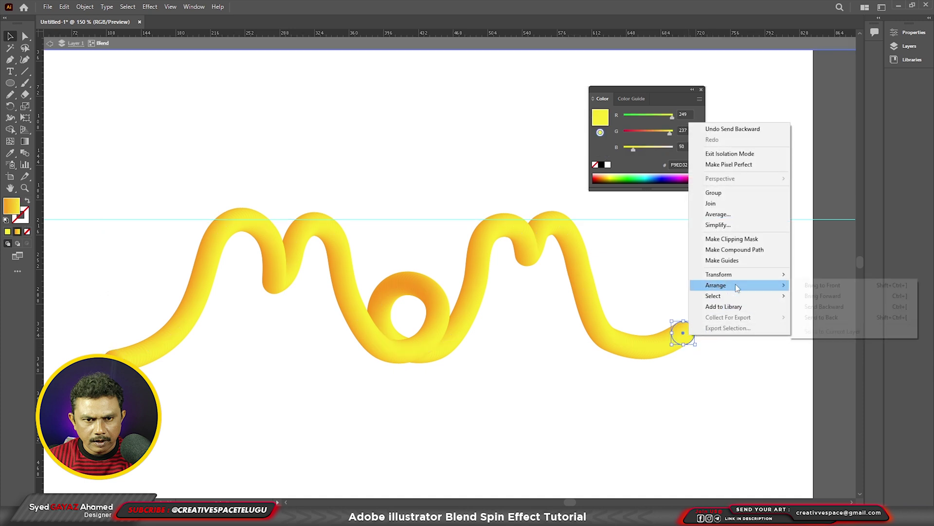
pyautogui.moveTo(719, 287)
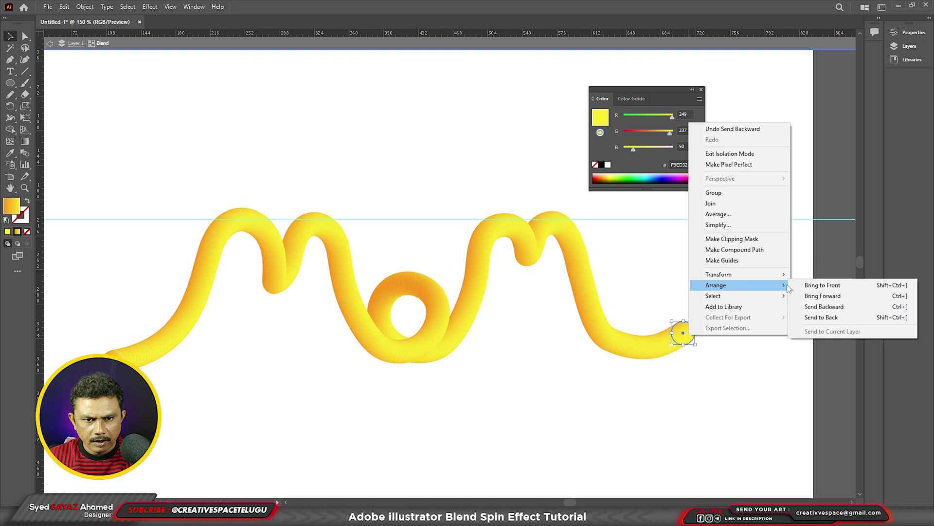
pyautogui.click(838, 297)
pyautogui.click(649, 388)
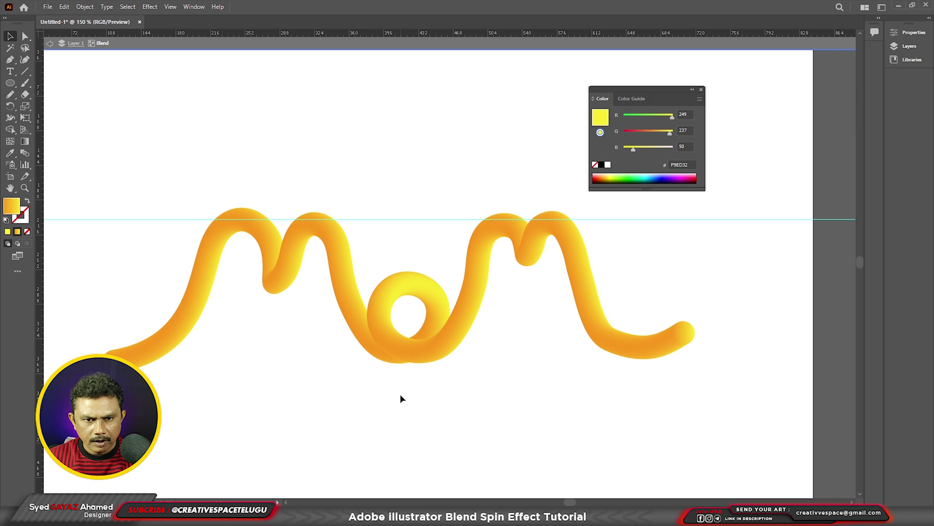
# Step: Move the finished wavy blend off the artboard to its right and exit isolation mode
pyautogui.scroll(-2, 404, 369)
pyautogui.moveTo(409, 361); pyautogui.dragTo(740, 394)
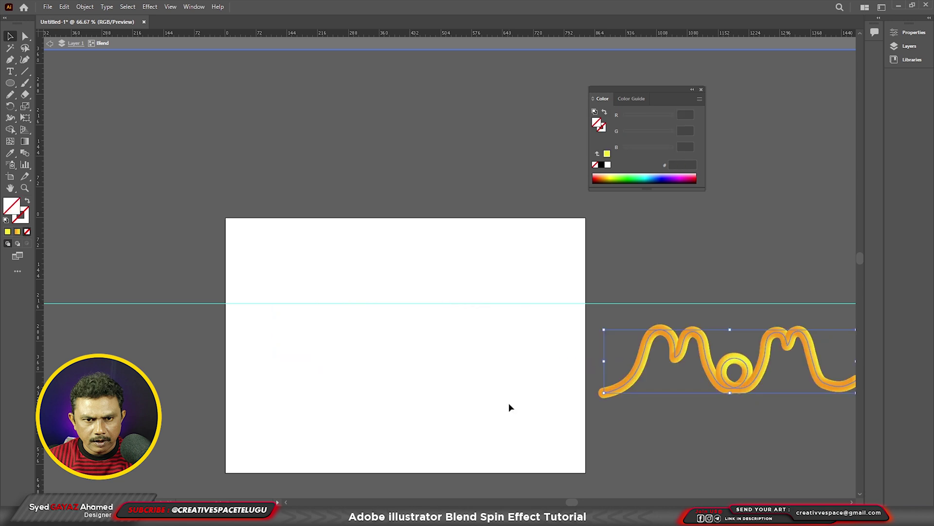
pyautogui.click(472, 400)
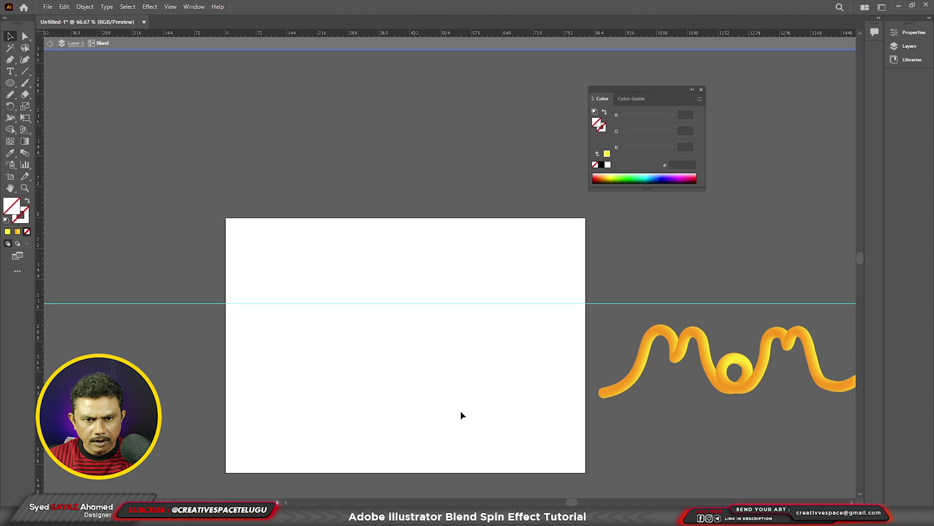
pyautogui.scroll(1, 347, 383)
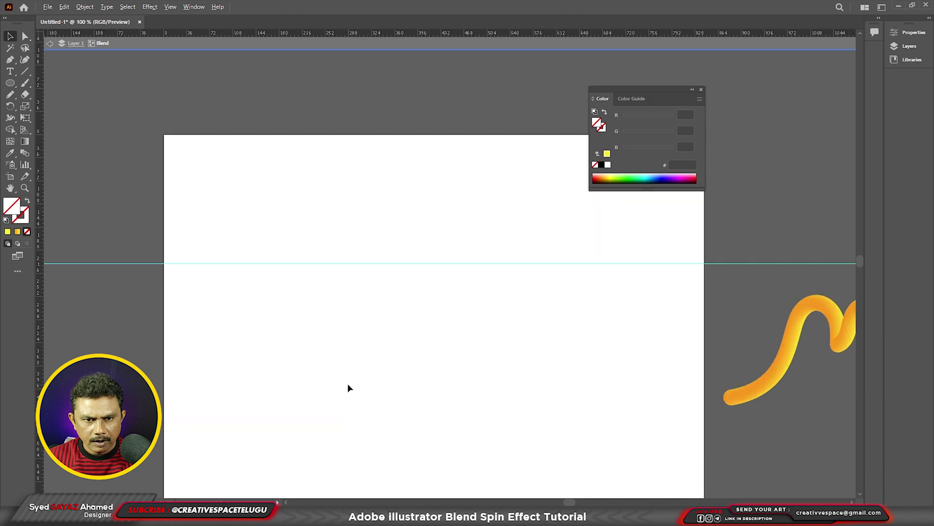
pyautogui.doubleClick(348, 384)
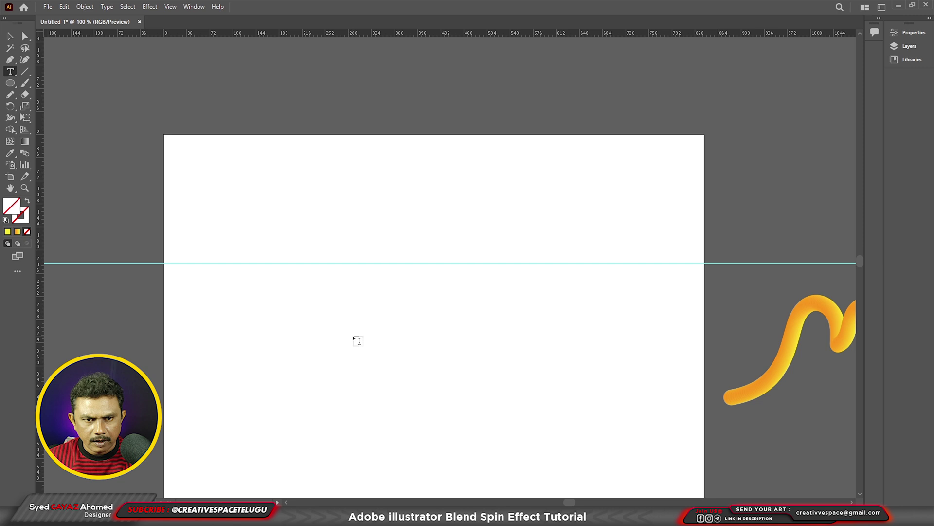
# Step: Add a point-text letter "S" on the empty artboard
pyautogui.click(350, 338)
pyautogui.hotkey('ctrl', '+')
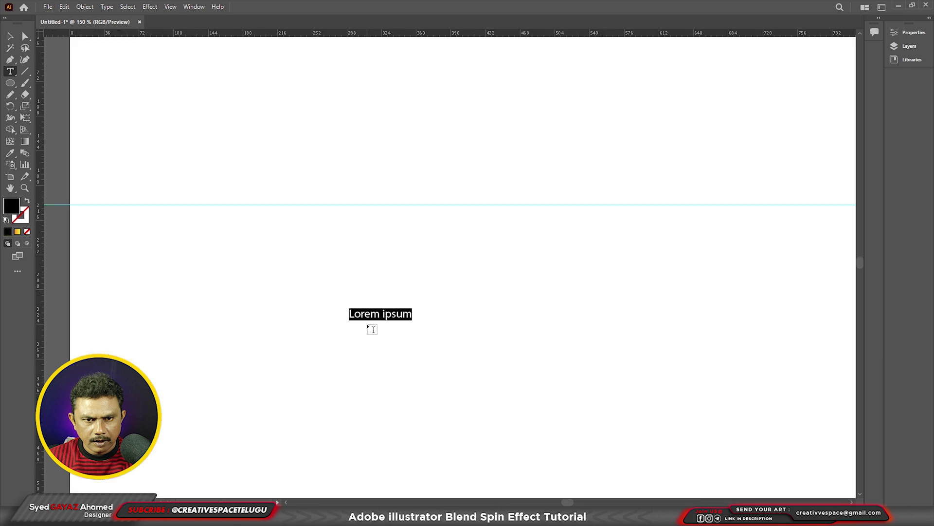
pyautogui.write('S')
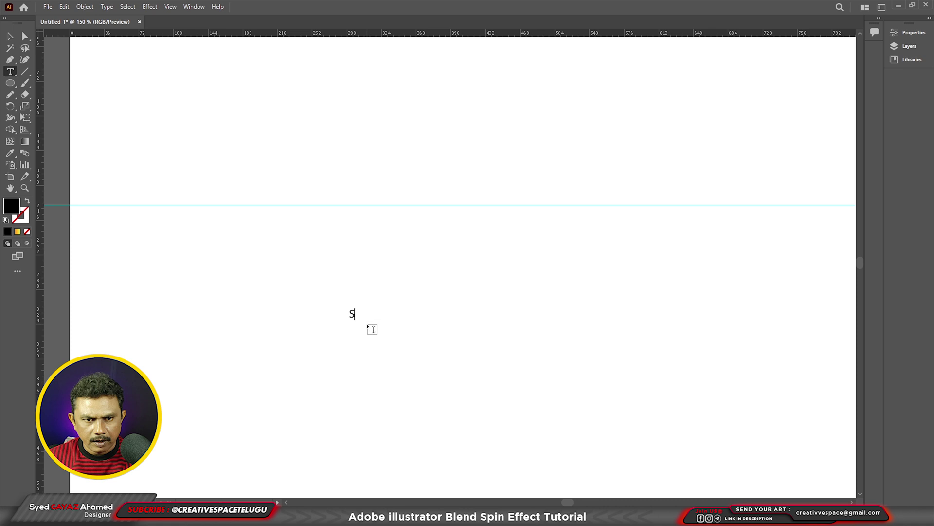
pyautogui.press('Escape')
# Step: Enlarge the letter S on the artboard until its glyph is about 236 pt tall
pyautogui.moveTo(359, 307); pyautogui.dragTo(536, 136)
pyautogui.scroll(-1, 389, 306)
pyautogui.scroll(-3, 390, 306)
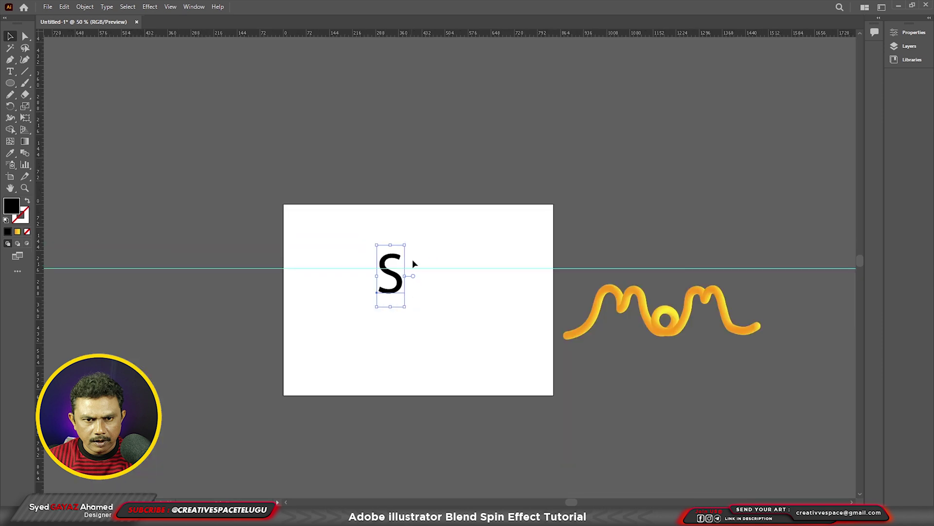
pyautogui.moveTo(402, 246); pyautogui.dragTo(431, 188)
# Step: Convert the enlarged letter S to outlines
pyautogui.scroll(2, 421, 258)
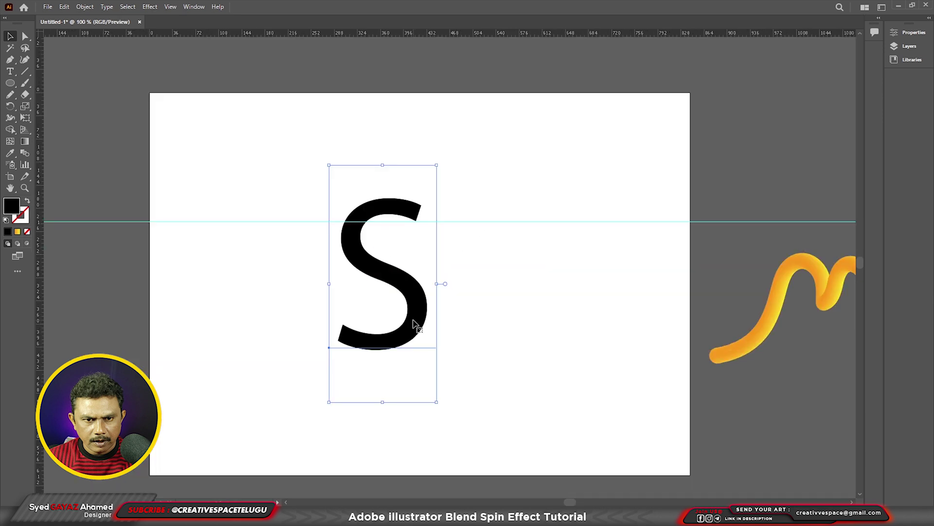
pyautogui.scroll(1, 418, 314)
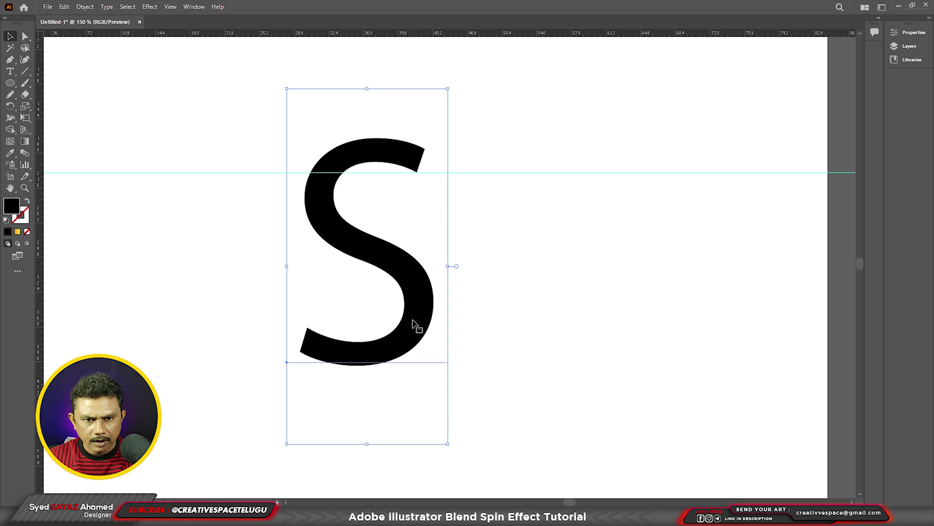
pyautogui.rightClick(413, 320)
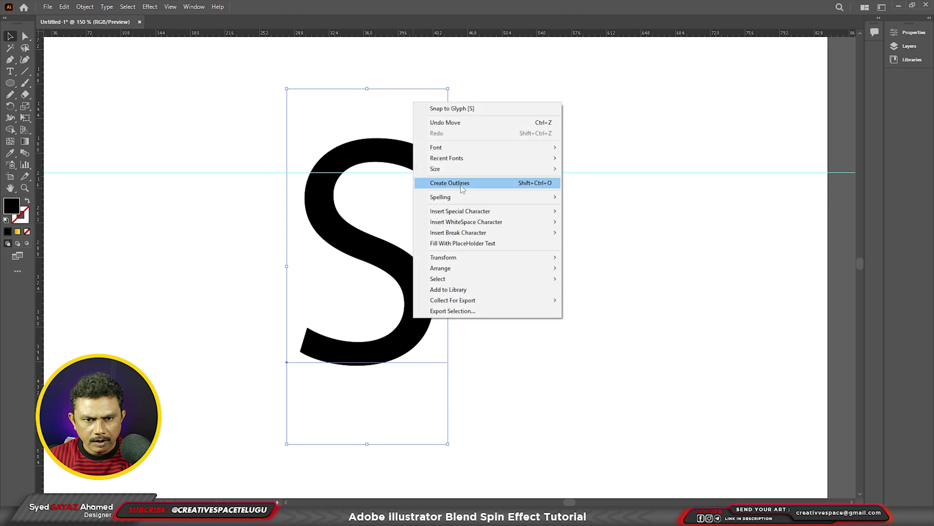
pyautogui.click(462, 183)
# Step: Swap the fill and stroke of the outlined S to give it a black stroke and no fill
pyautogui.scroll(2, 408, 285)
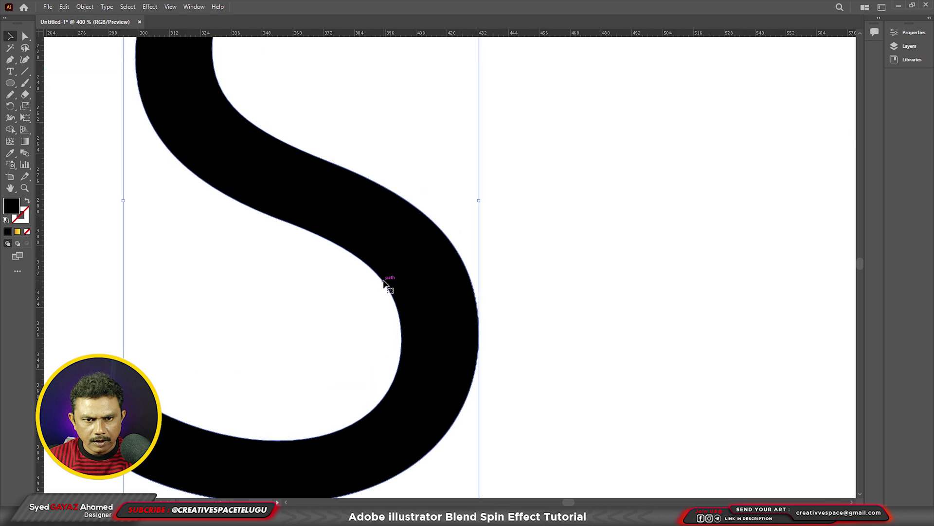
pyautogui.click(26, 215)
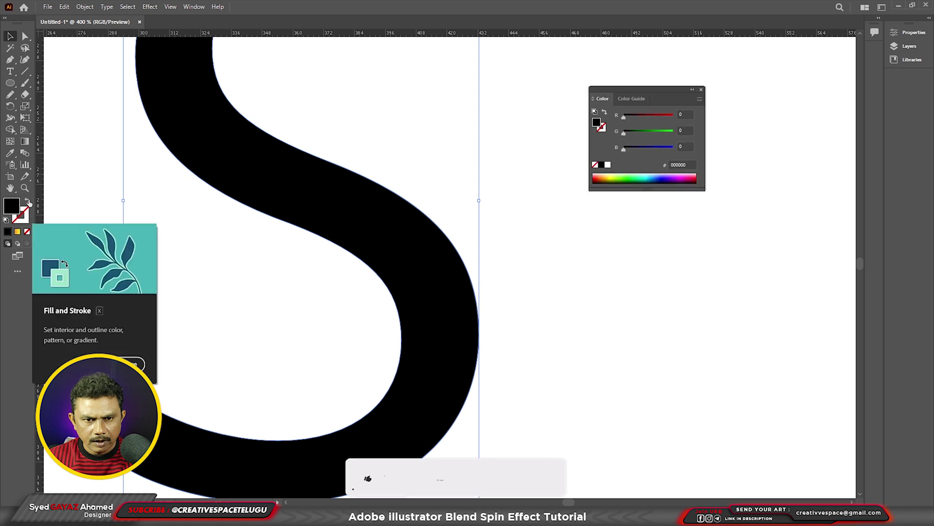
pyautogui.hotkey('shift', 'x')
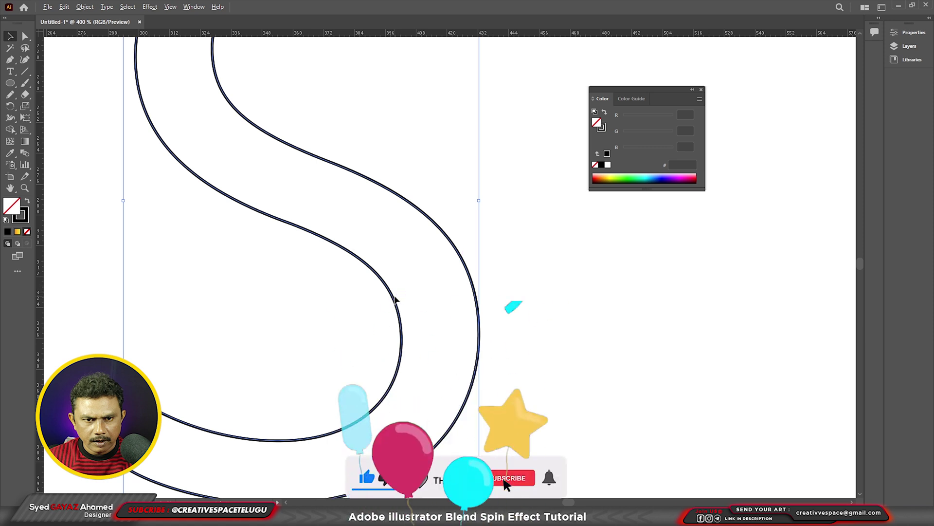
pyautogui.scroll(-2, 392, 299)
pyautogui.scroll(-2, 396, 300)
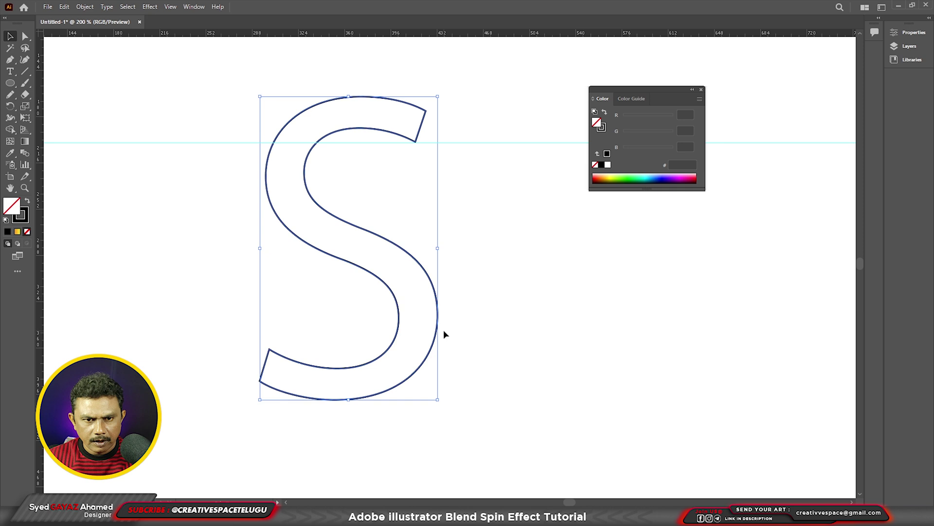
# Step: Cut the S outline at the two anchors of its upper end and delete the short segment between them
pyautogui.click(25, 36)
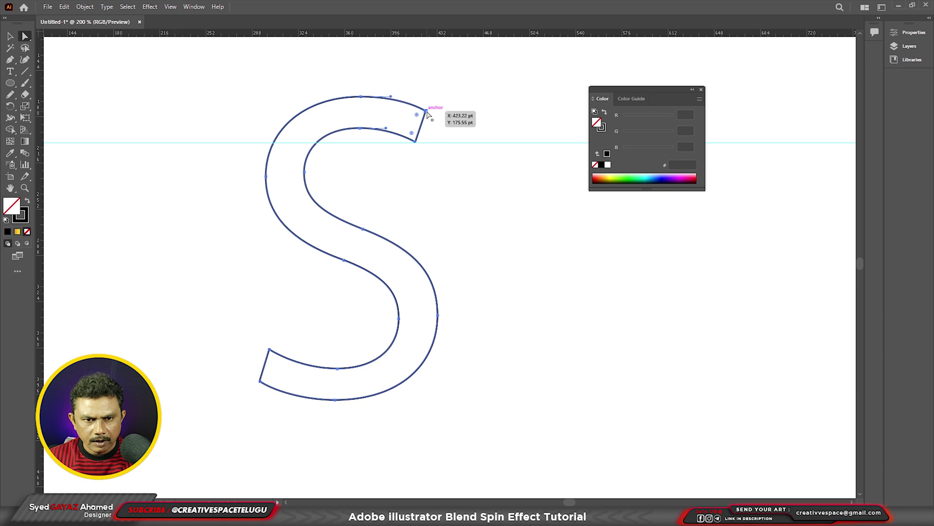
pyautogui.scroll(1, 427, 127)
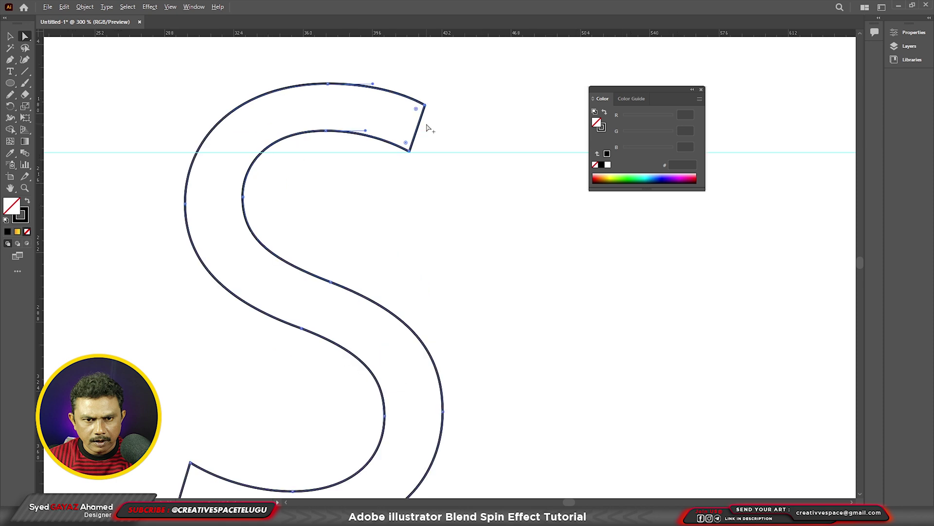
pyautogui.click(906, 36)
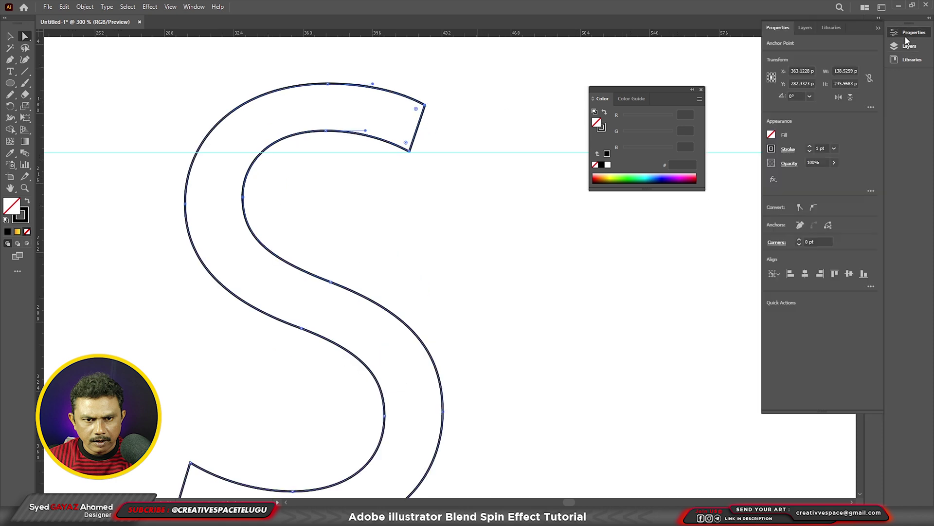
pyautogui.click(828, 227)
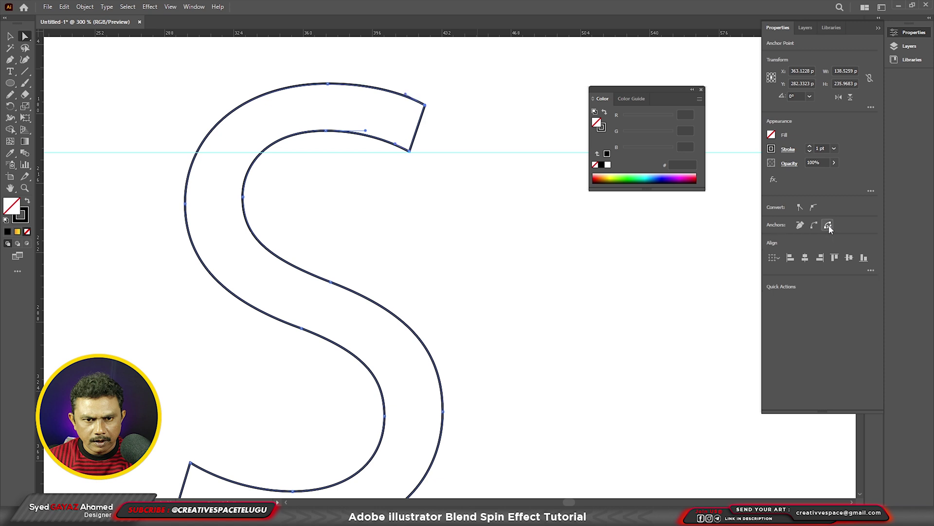
pyautogui.moveTo(417, 136); pyautogui.dragTo(441, 133)
pyautogui.hotkey('ctrl', 'z')
pyautogui.click(418, 132)
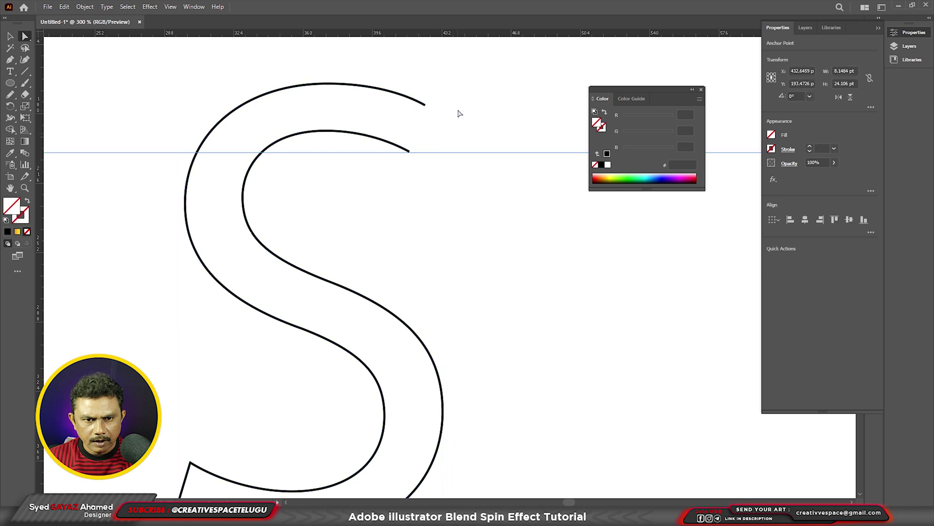
pyautogui.moveTo(453, 178); pyautogui.dragTo(436, 94)
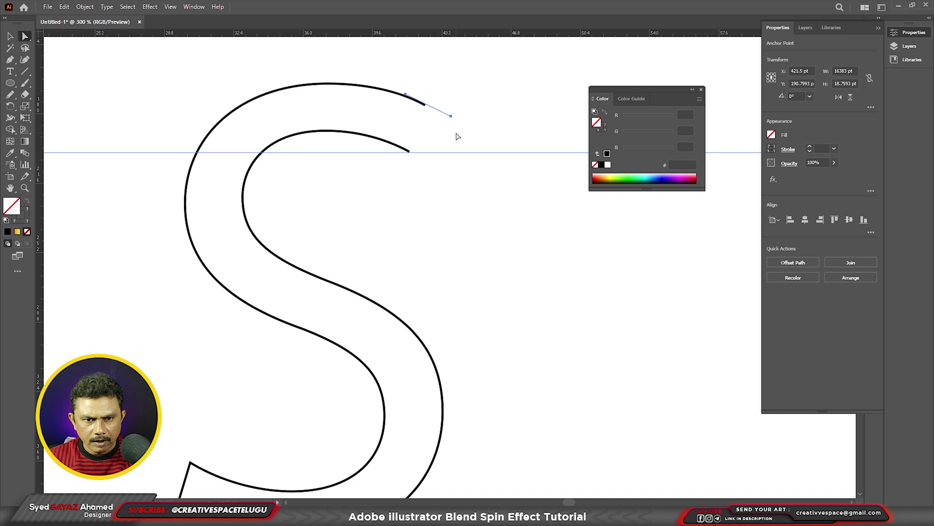
pyautogui.click(436, 172)
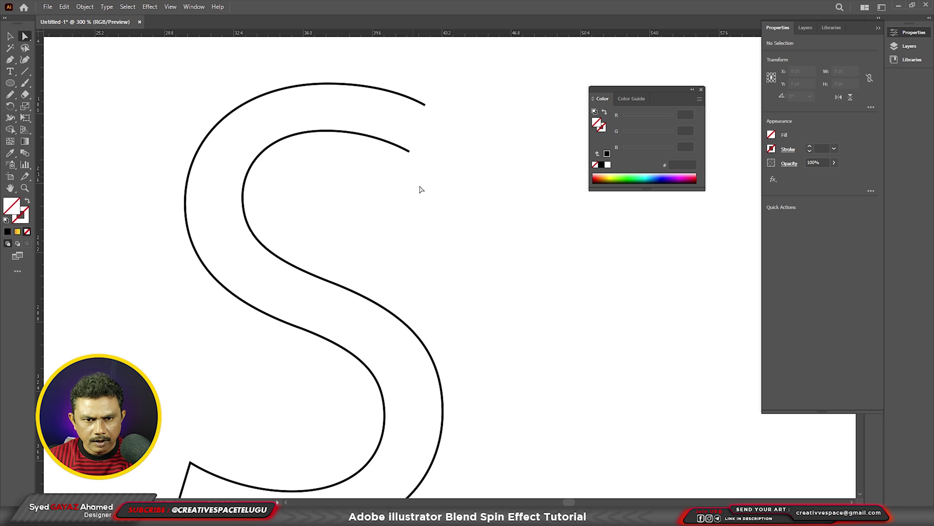
# Step: Cut the S outline at the two anchors of its lower end and delete the short closing segment
pyautogui.scroll(-2, 430, 207)
pyautogui.scroll(2, 378, 338)
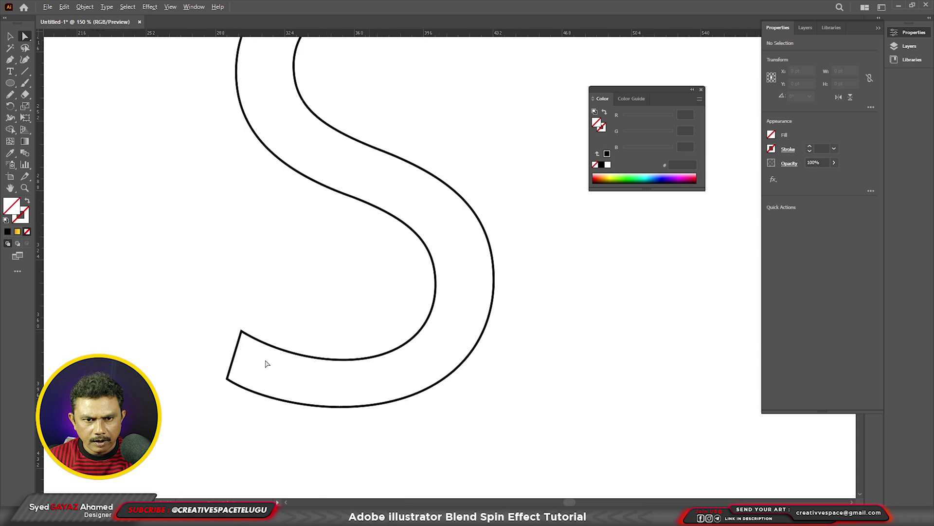
pyautogui.click(237, 350)
pyautogui.click(241, 331)
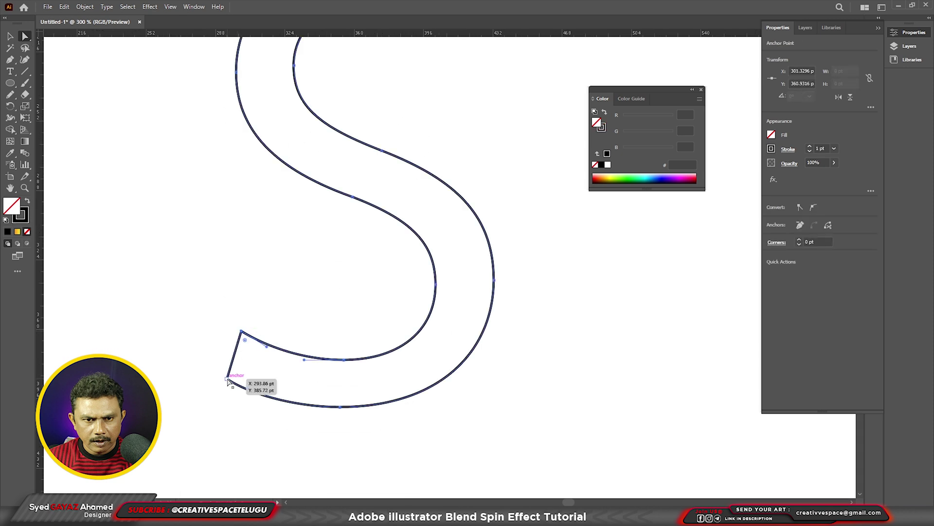
pyautogui.keyDown('shift'); pyautogui.click(227, 379); pyautogui.keyUp('shift')
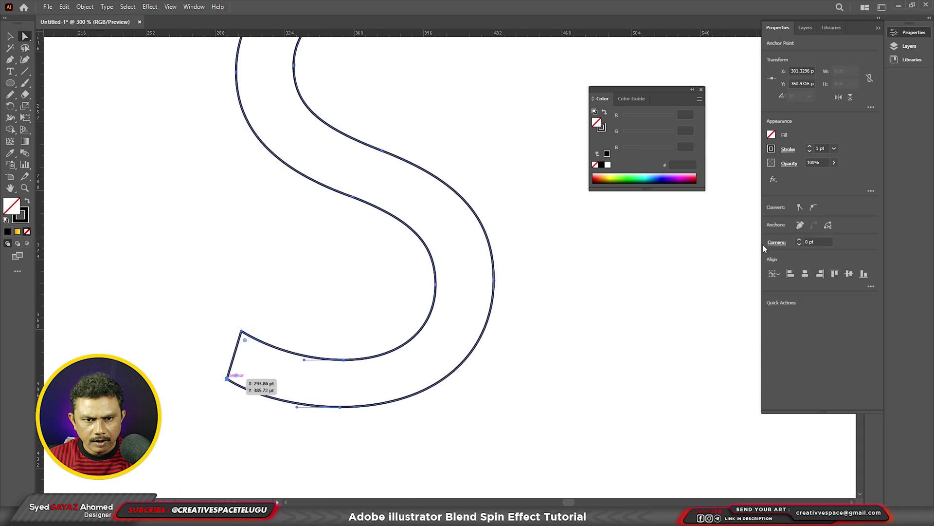
pyautogui.click(829, 225)
pyautogui.click(221, 354)
pyautogui.moveTo(237, 351); pyautogui.dragTo(193, 342)
pyautogui.press('Delete')
pyautogui.moveTo(183, 297); pyautogui.dragTo(210, 399)
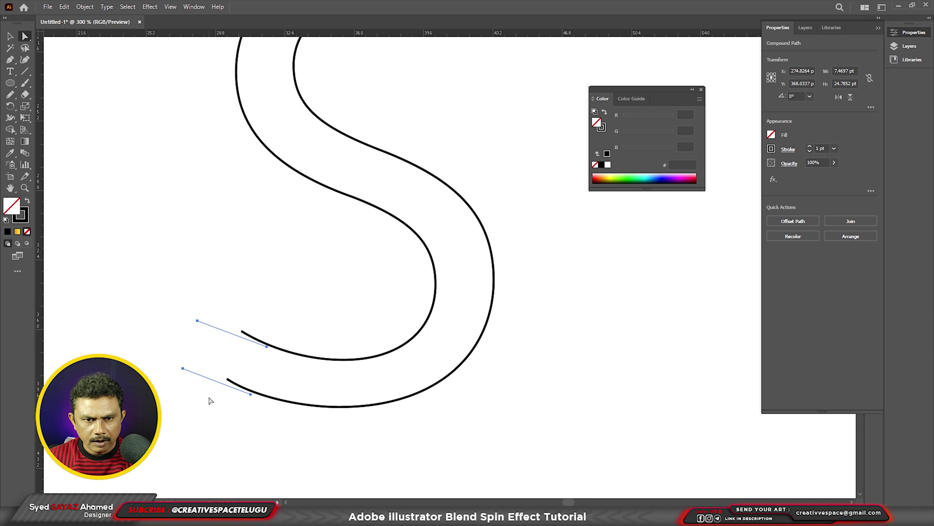
pyautogui.scroll(-2, 372, 390)
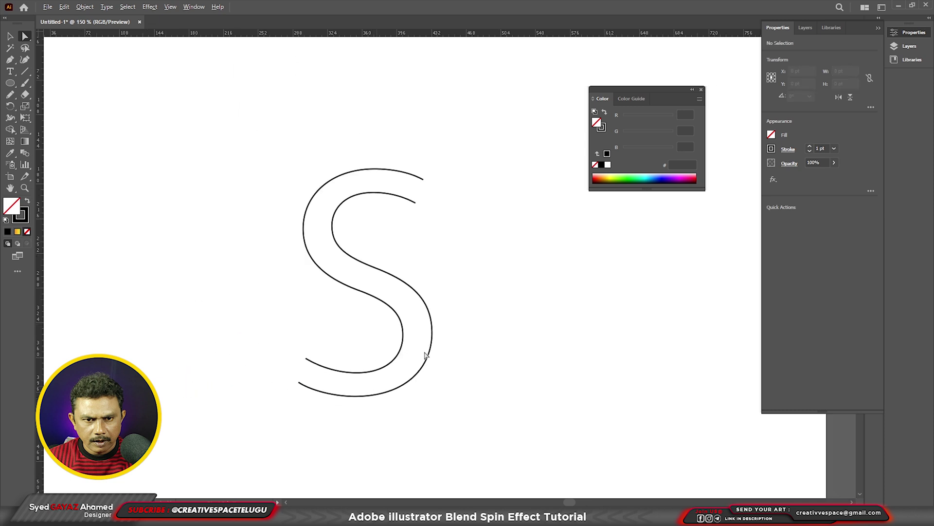
# Step: Ungroup the opened S and release its compound path so the two curves are separate
pyautogui.press('v')
pyautogui.moveTo(386, 307); pyautogui.dragTo(445, 314)
pyautogui.rightClick(445, 315)
pyautogui.click(512, 393)
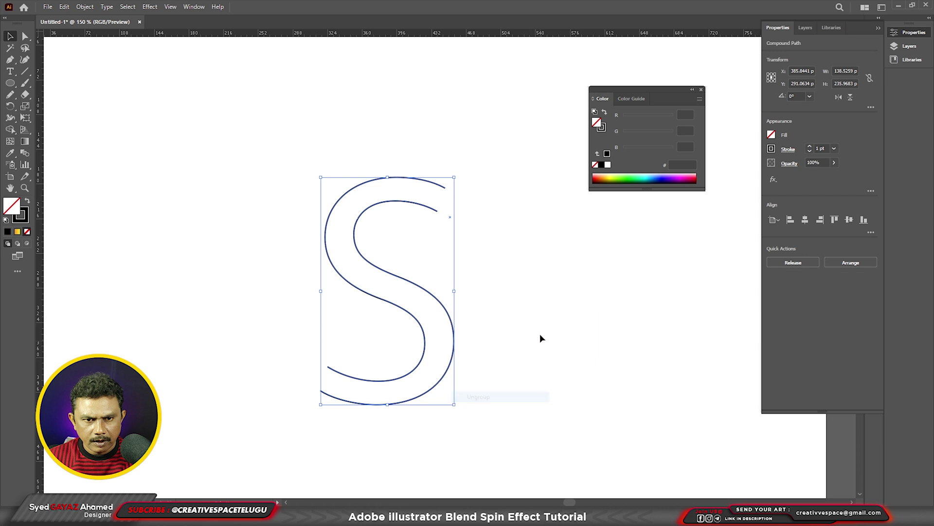
pyautogui.click(447, 316)
pyautogui.rightClick(447, 316)
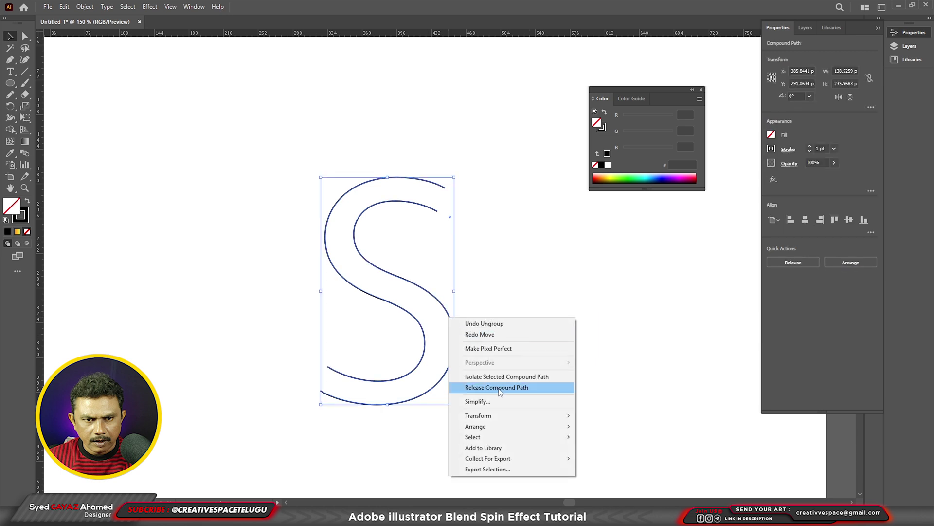
pyautogui.click(500, 388)
pyautogui.click(506, 340)
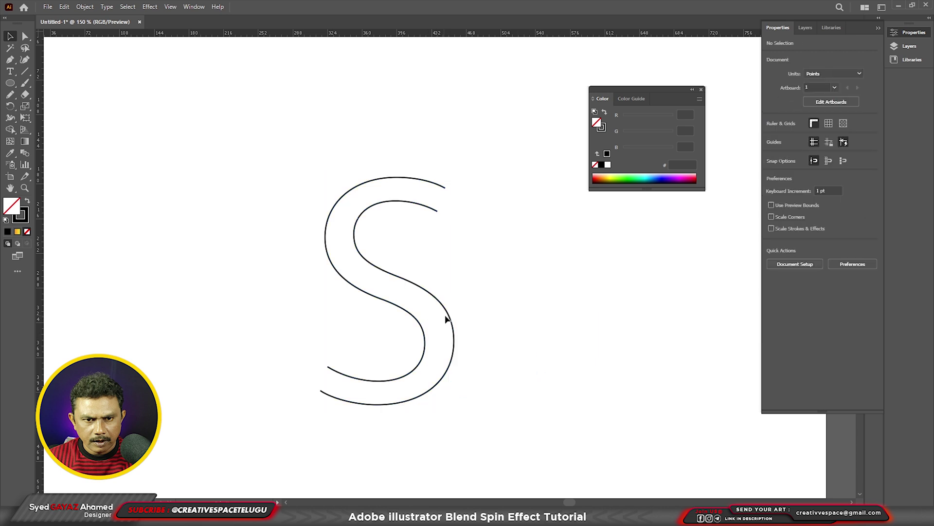
# Step: Delete the S contour that forms the upper outer and lower inner edge, keeping a single S curve
pyautogui.moveTo(384, 300); pyautogui.dragTo(268, 290)
pyautogui.press('Delete')
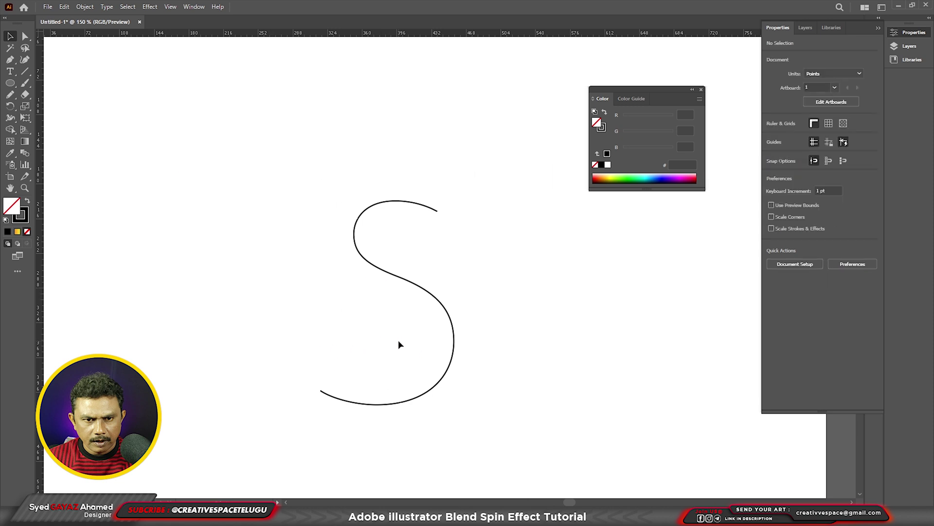
# Step: Draw a circle about 44 pt in diameter above and left of the S curve, with black fill and no stroke
pyautogui.scroll(1, 372, 301)
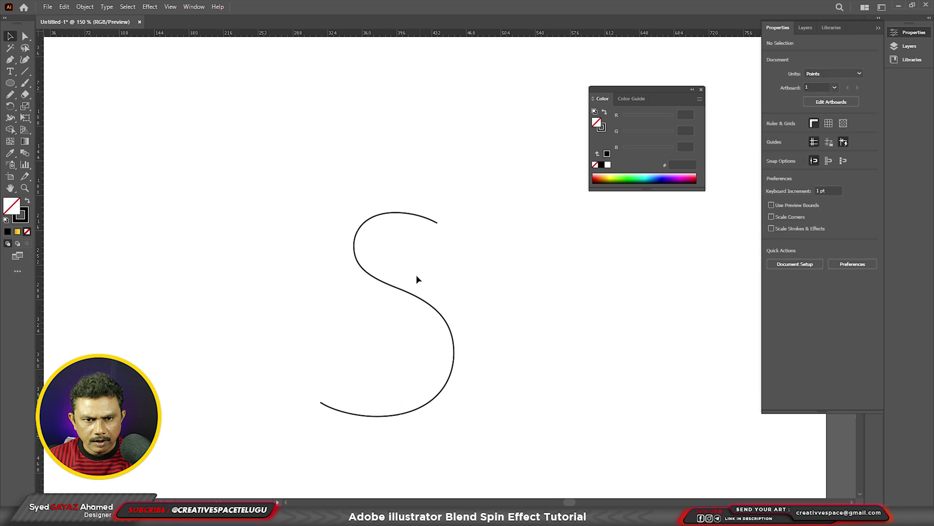
pyautogui.scroll(-3, 361, 290)
pyautogui.scroll(1, 375, 293)
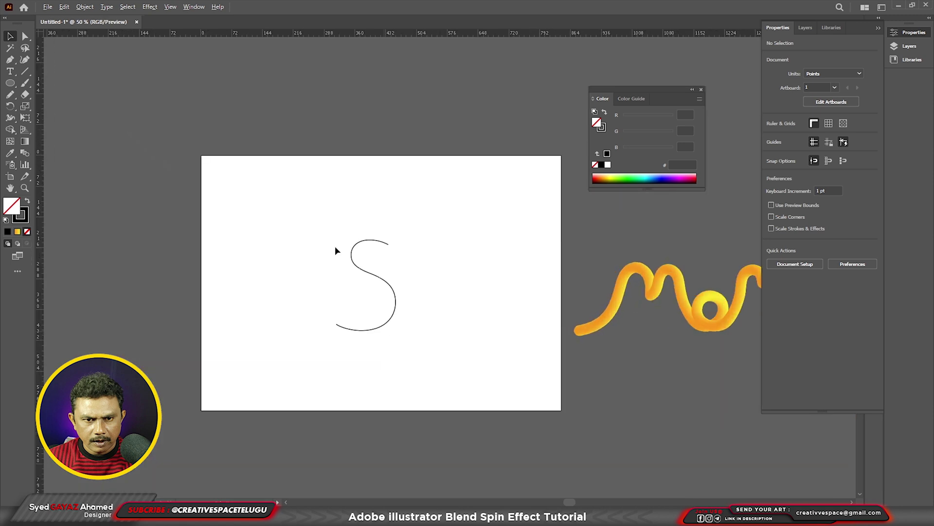
pyautogui.press('l')
pyautogui.moveTo(276, 194); pyautogui.dragTo(292, 211)
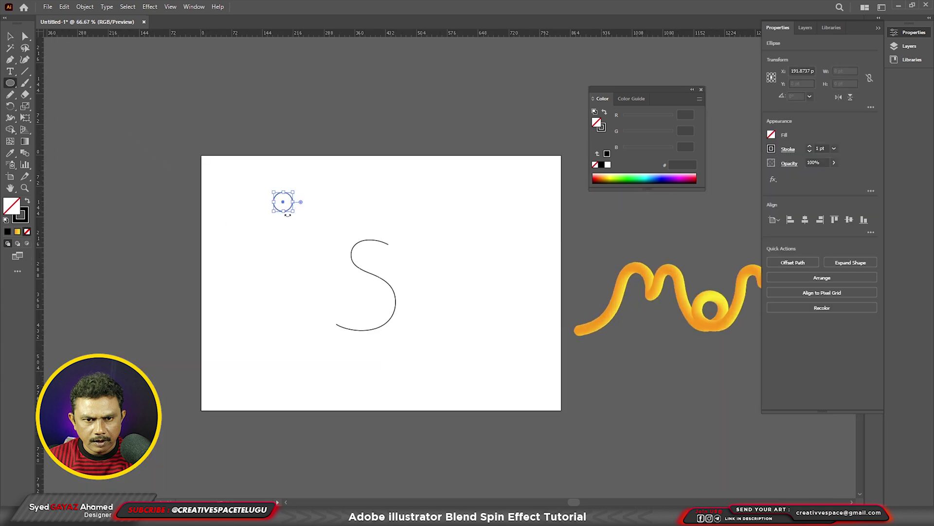
pyautogui.scroll(1, 288, 220)
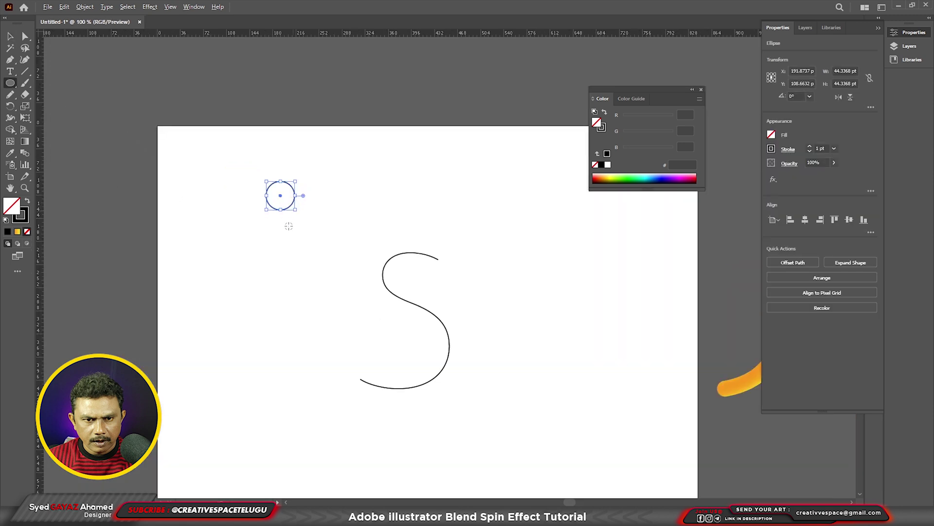
pyautogui.click(28, 200)
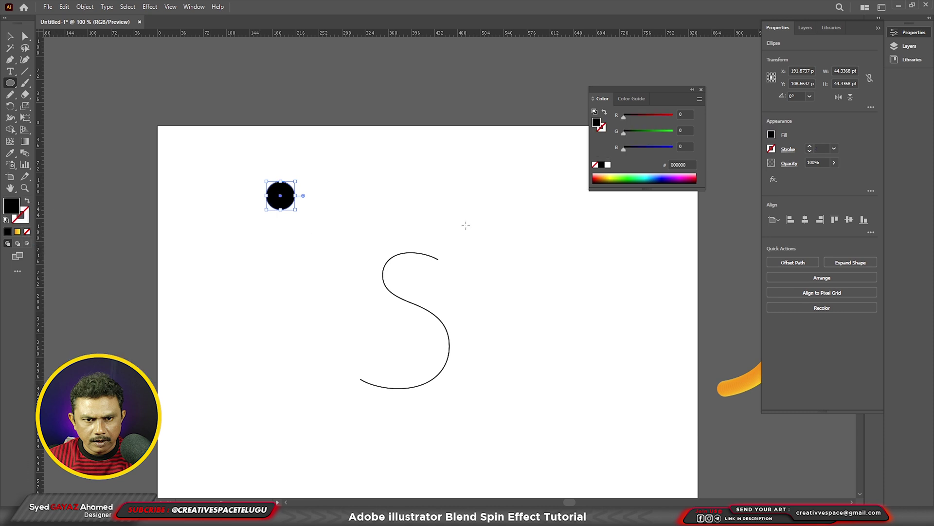
# Step: Fill the circle with a linear gradient from cyan #00AEEF to yellow
pyautogui.click(185, 7)
pyautogui.click(245, 255)
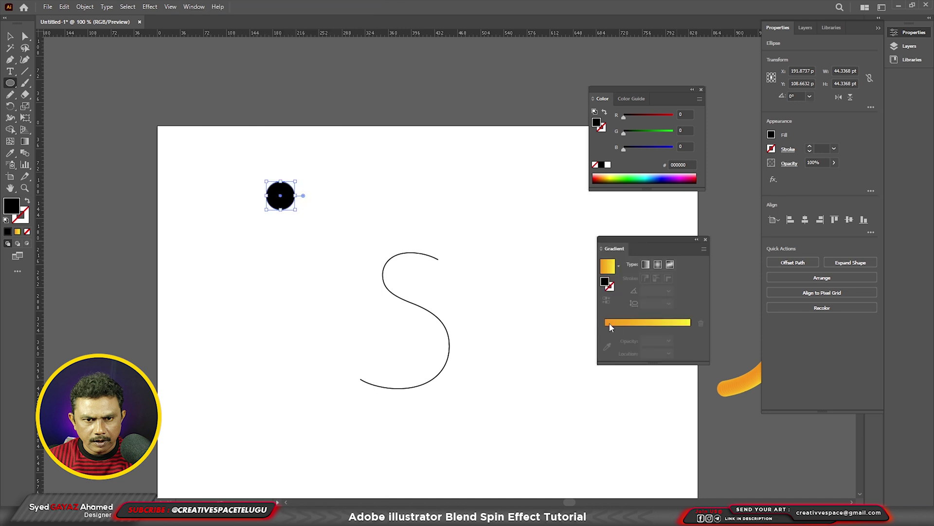
pyautogui.click(611, 326)
pyautogui.doubleClick(606, 341)
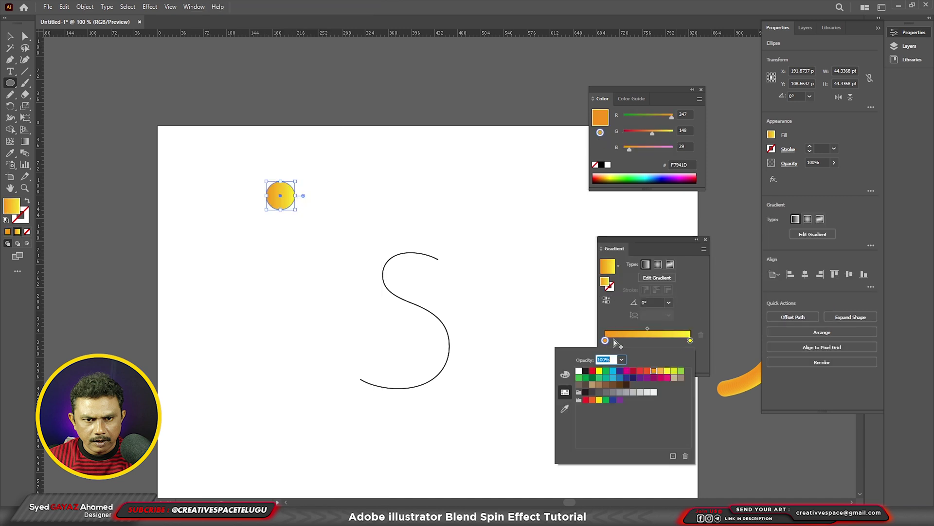
pyautogui.click(613, 371)
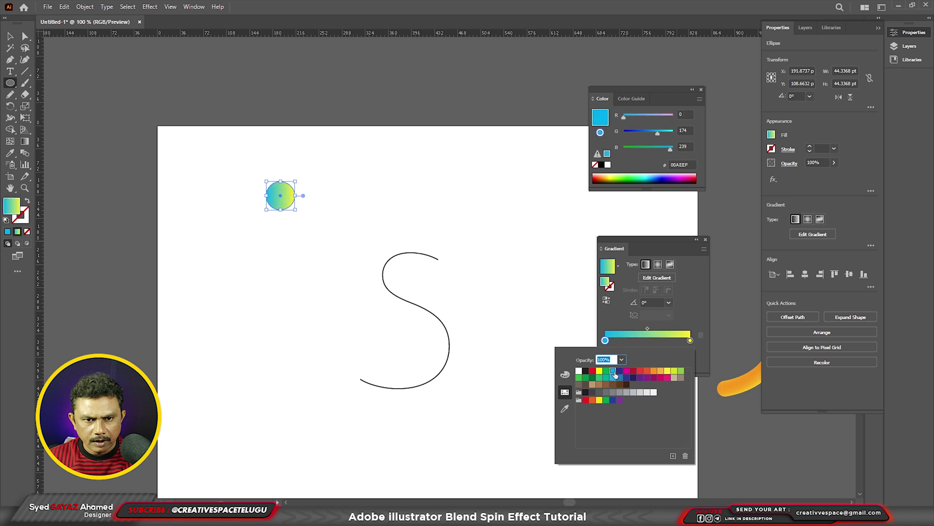
pyautogui.click(705, 240)
pyautogui.click(705, 239)
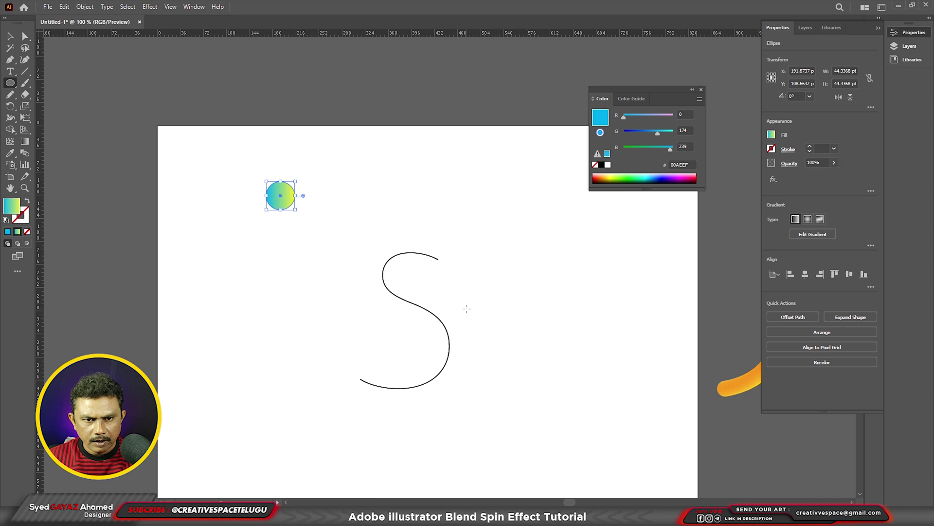
# Step: Duplicate the gradient circle about 112 pt to its right and make a blend between the two circles
pyautogui.click(10, 36)
pyautogui.moveTo(290, 203); pyautogui.dragTo(363, 204)
pyautogui.keyDown('shift'); pyautogui.click(280, 202); pyautogui.keyUp('shift')
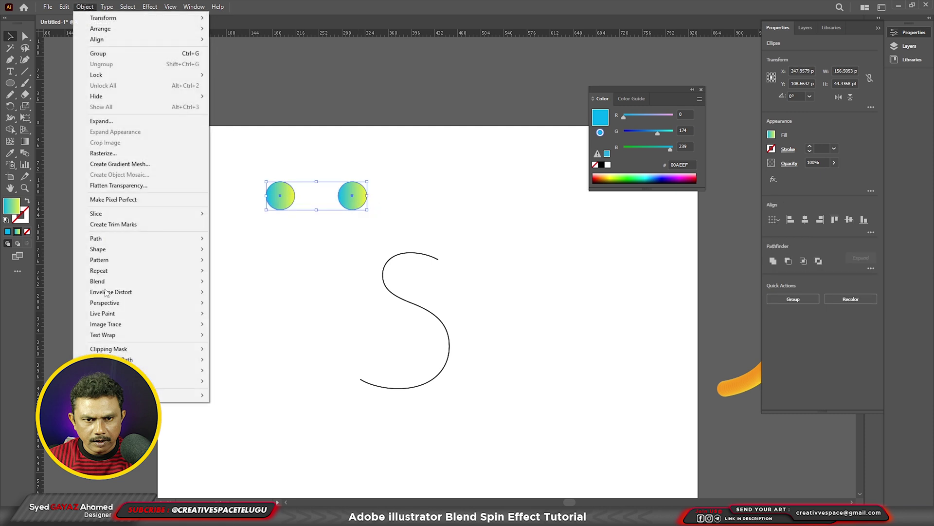
pyautogui.moveTo(170, 281)
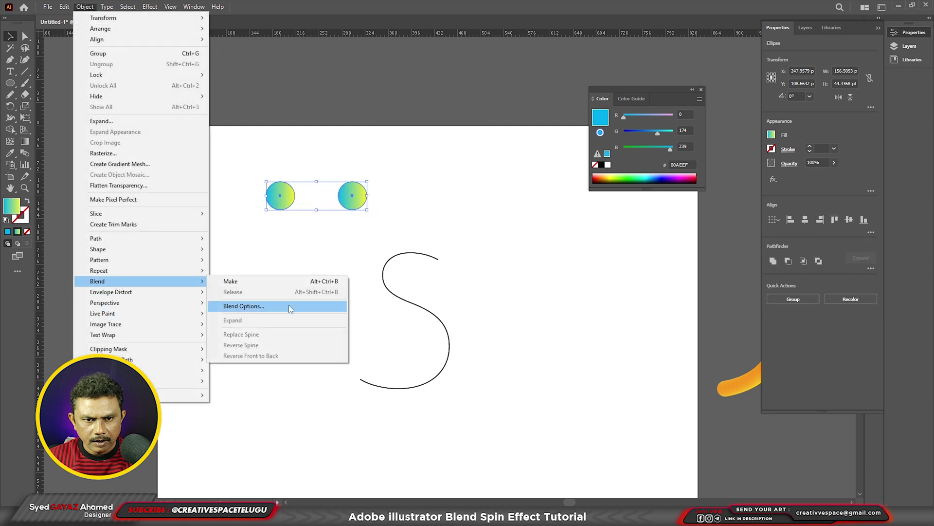
pyautogui.click(276, 279)
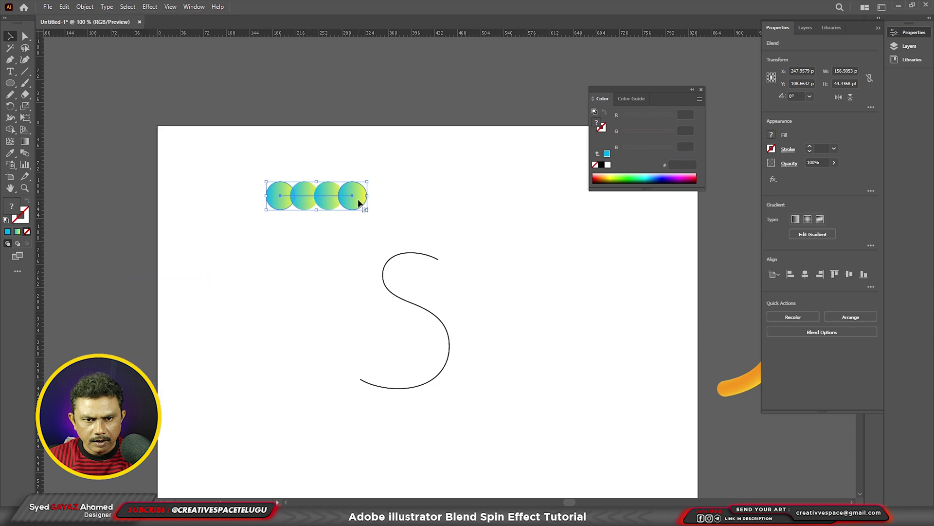
# Step: Set the blend's spacing to Specified Steps with 500 steps
pyautogui.doubleClick(24, 154)
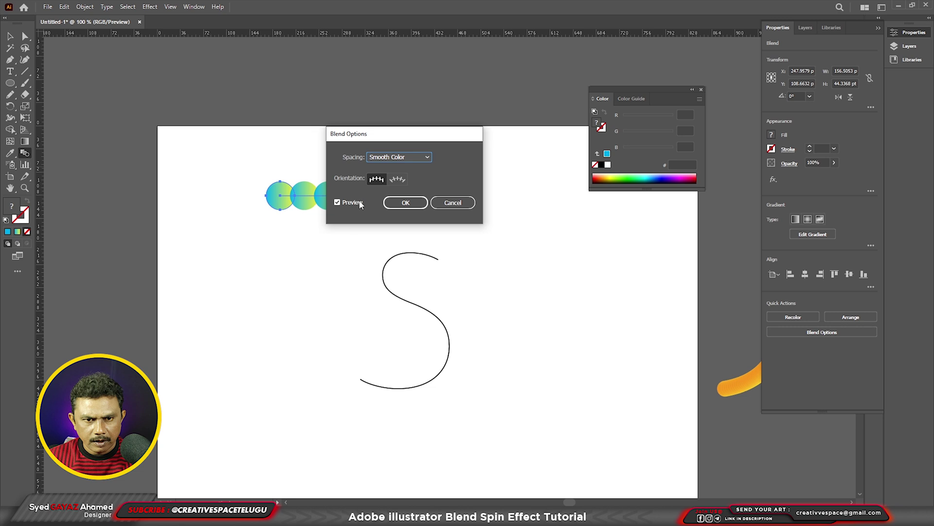
pyautogui.click(406, 158)
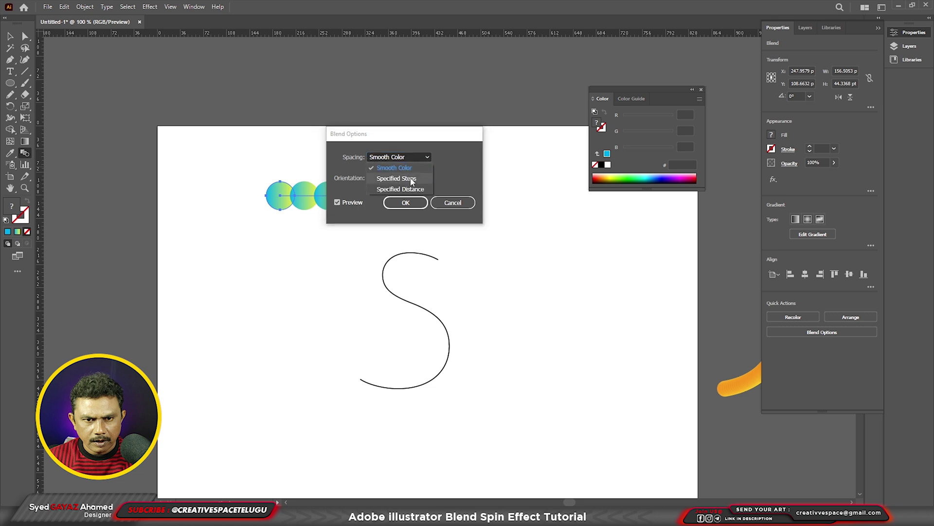
pyautogui.click(412, 181)
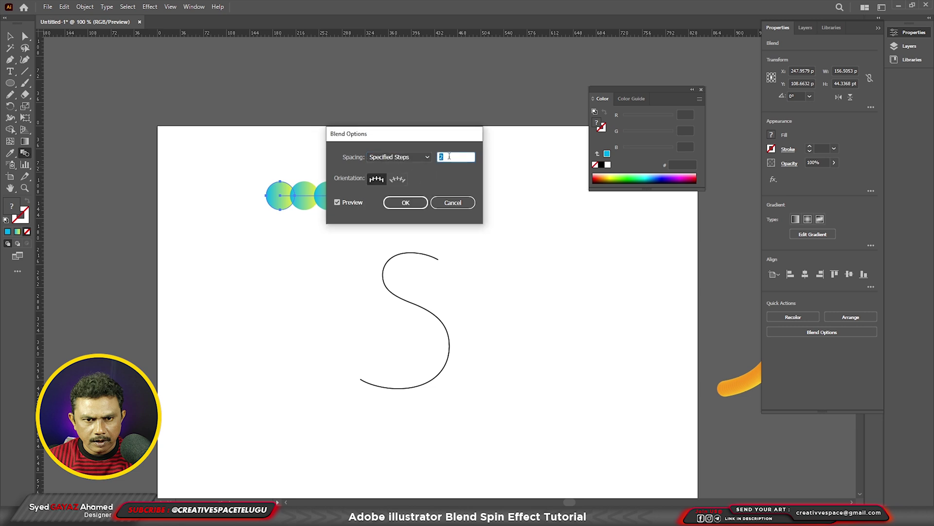
pyautogui.write('500')
pyautogui.press('Return')
# Step: Replace the spine of the cyan-to-yellow circle blend with the S curve, and deselect it
pyautogui.click(10, 36)
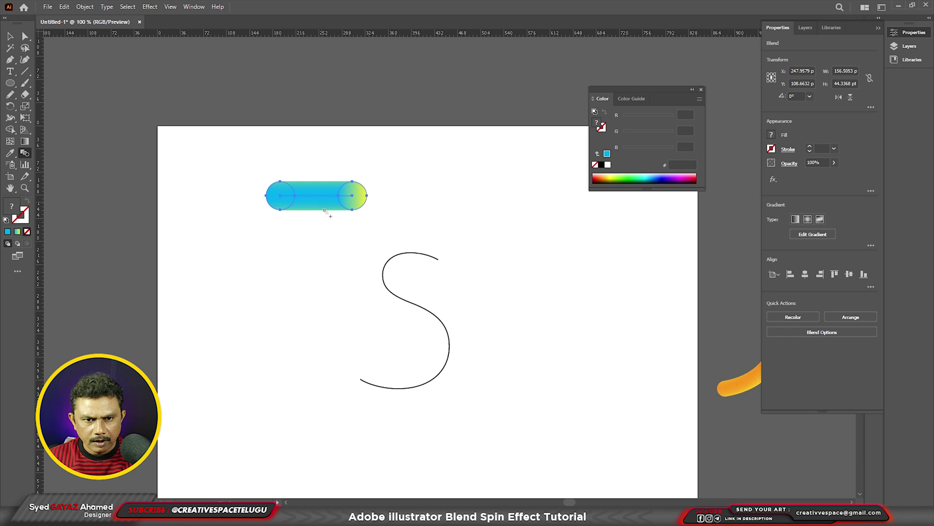
pyautogui.click(10, 37)
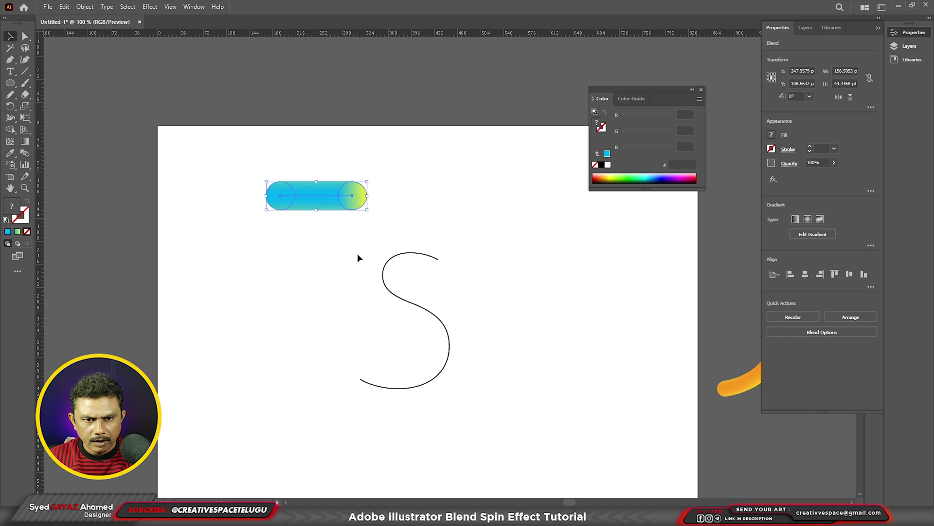
pyautogui.keyDown('shift'); pyautogui.click(451, 349); pyautogui.keyUp('shift')
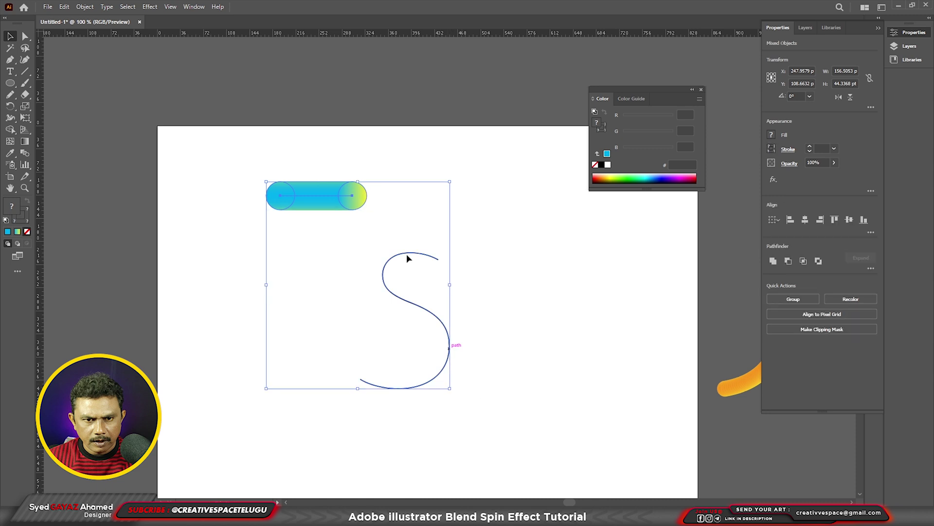
pyautogui.click(82, 8)
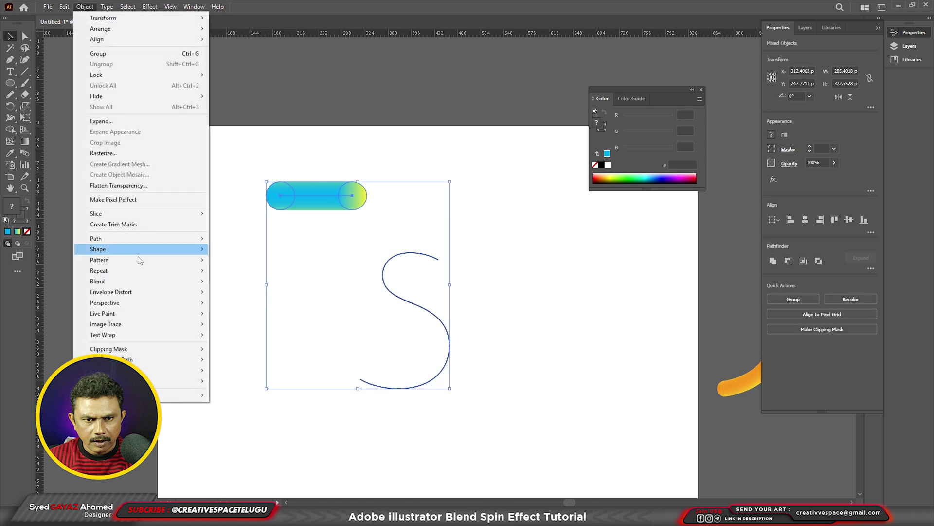
pyautogui.moveTo(140, 282)
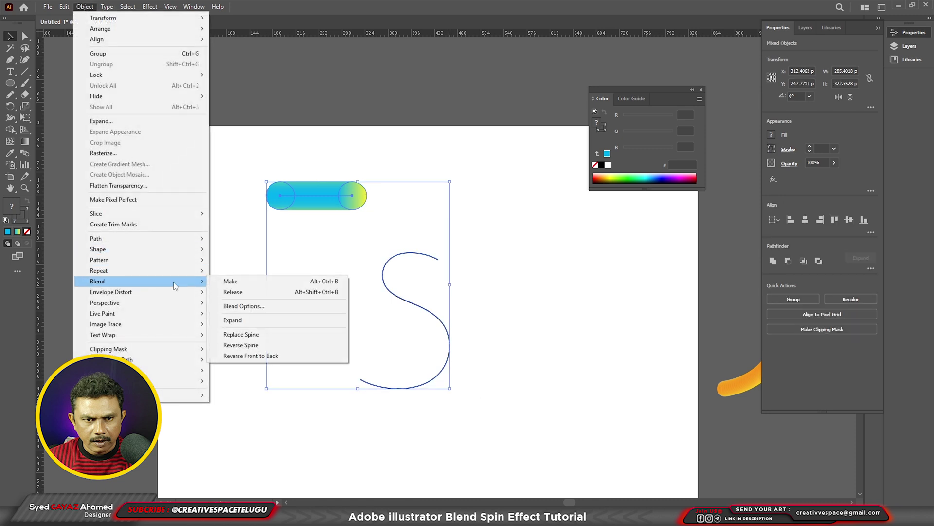
pyautogui.click(275, 334)
pyautogui.click(524, 366)
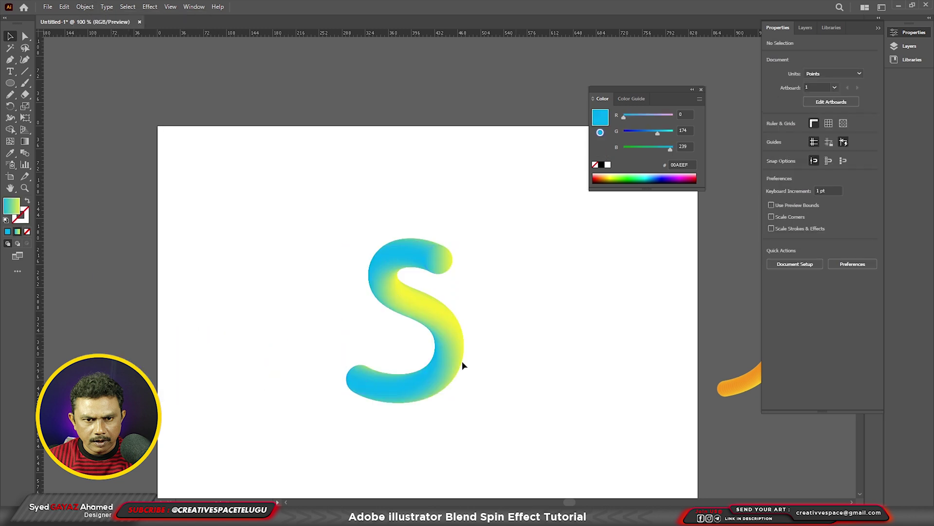
# Step: Isolate the S blend and send the gradient circle at the upper end of the S backward
pyautogui.scroll(-2, 431, 360)
pyautogui.scroll(2, 440, 378)
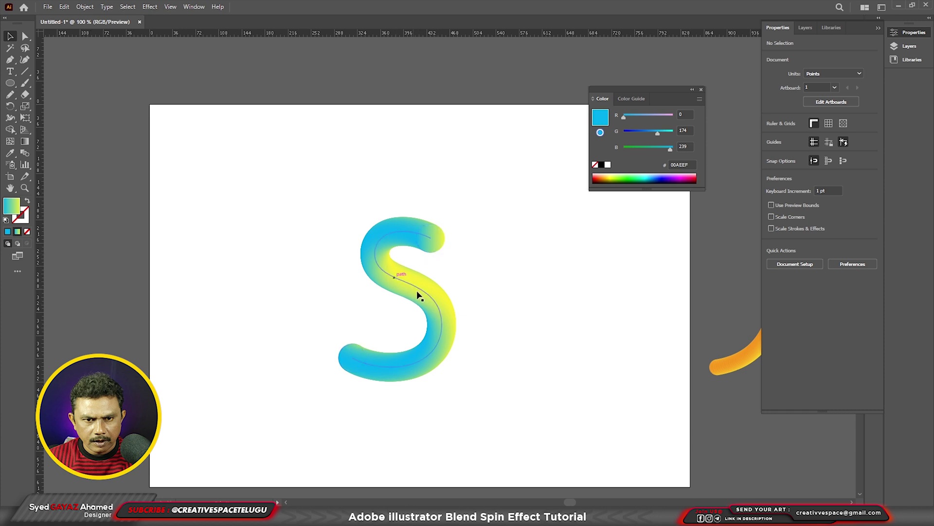
pyautogui.click(435, 241)
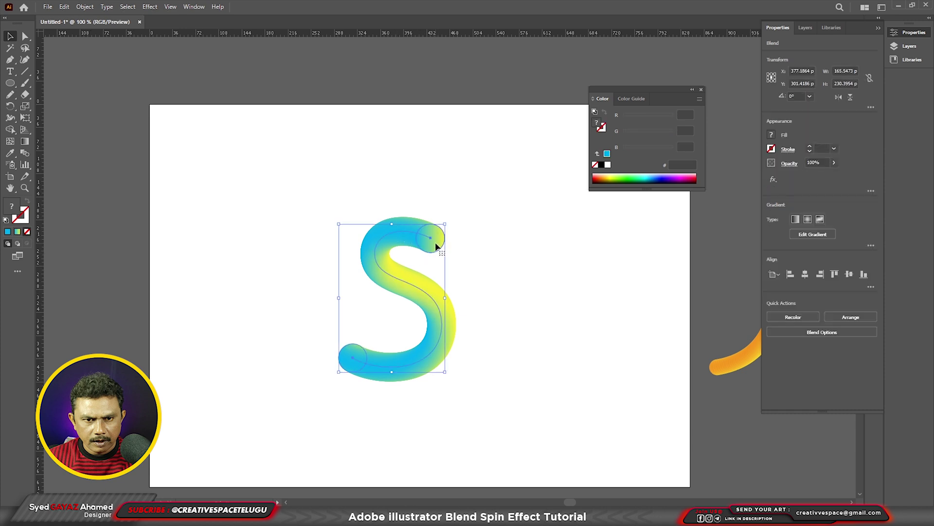
pyautogui.doubleClick(434, 236)
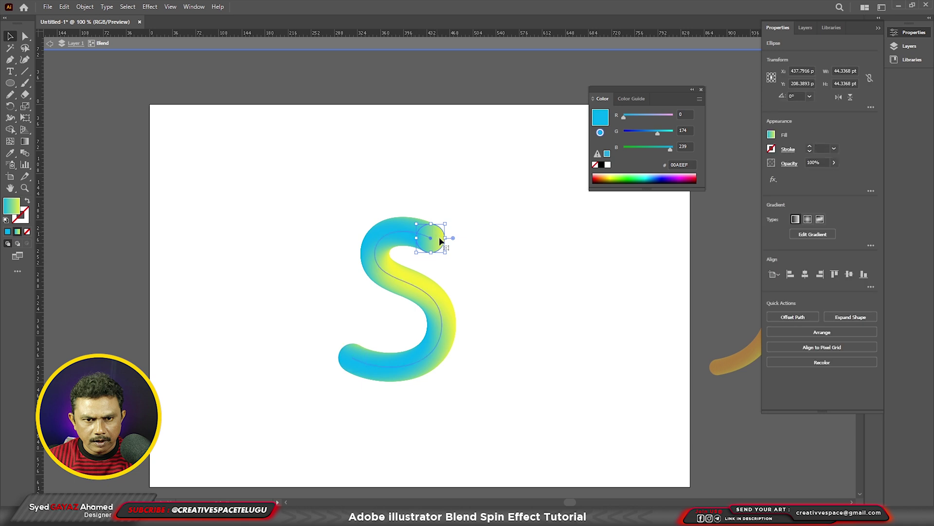
pyautogui.rightClick(436, 238)
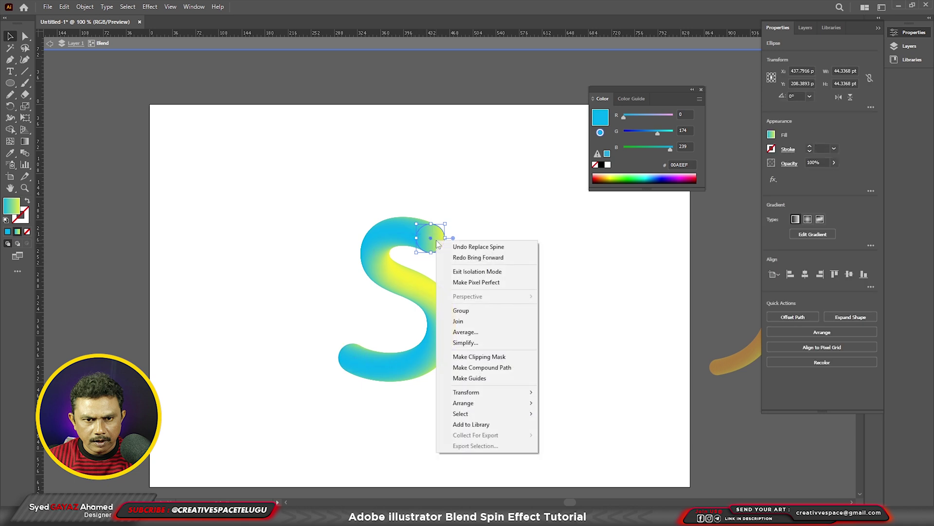
pyautogui.moveTo(508, 403)
pyautogui.click(592, 424)
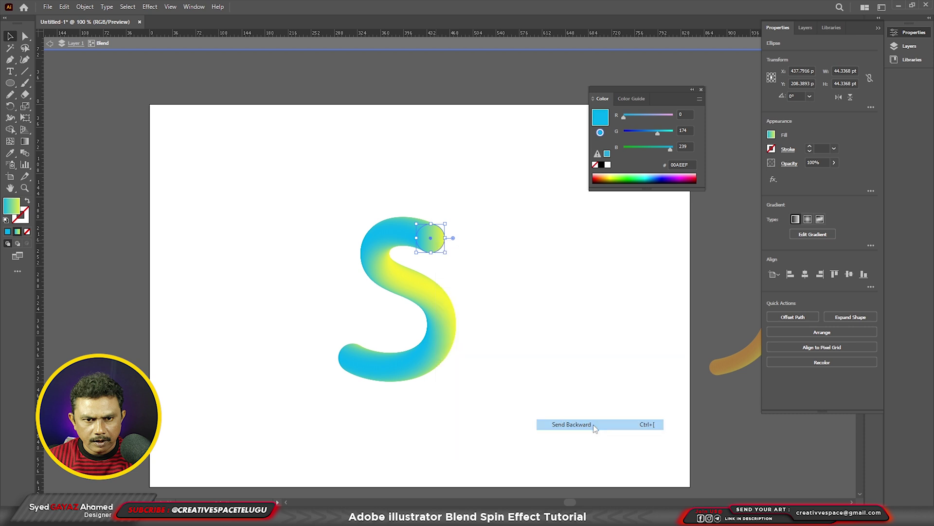
pyautogui.click(548, 349)
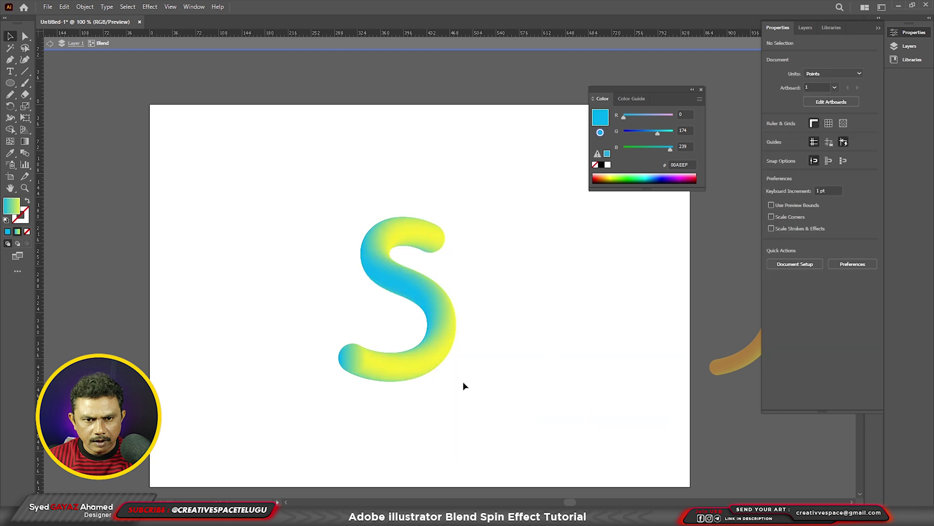
pyautogui.scroll(-2, 428, 377)
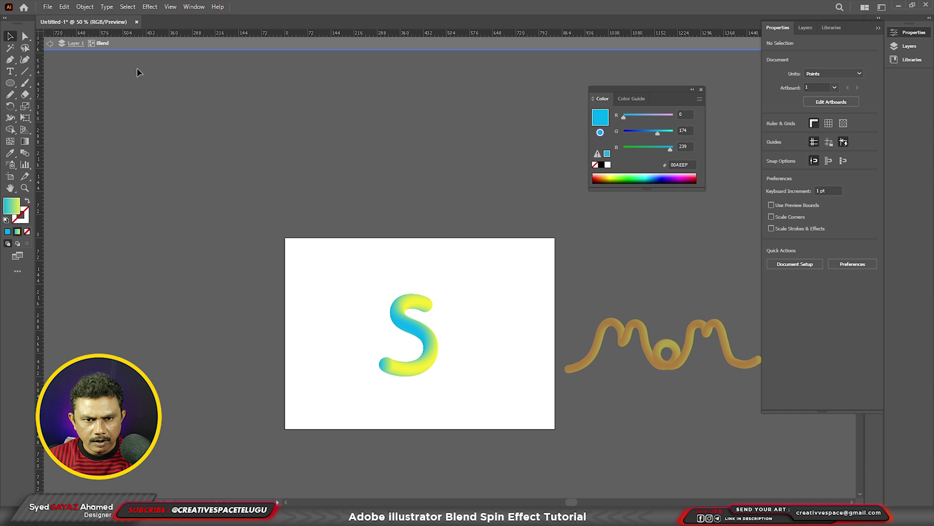
# Step: Leave the blend's isolation and move the S off the artboard above the orange lettering, to about X 1115, Y 115 pt
pyautogui.doubleClick(531, 397)
pyautogui.click(424, 365)
pyautogui.moveTo(430, 348); pyautogui.dragTo(664, 289)
# Step: With the Pencil tool at Smooth fidelity, draw a curled first letter with a tail, about 315 by 184 pt, in the artboard's upper left
pyautogui.scroll(2, 469, 373)
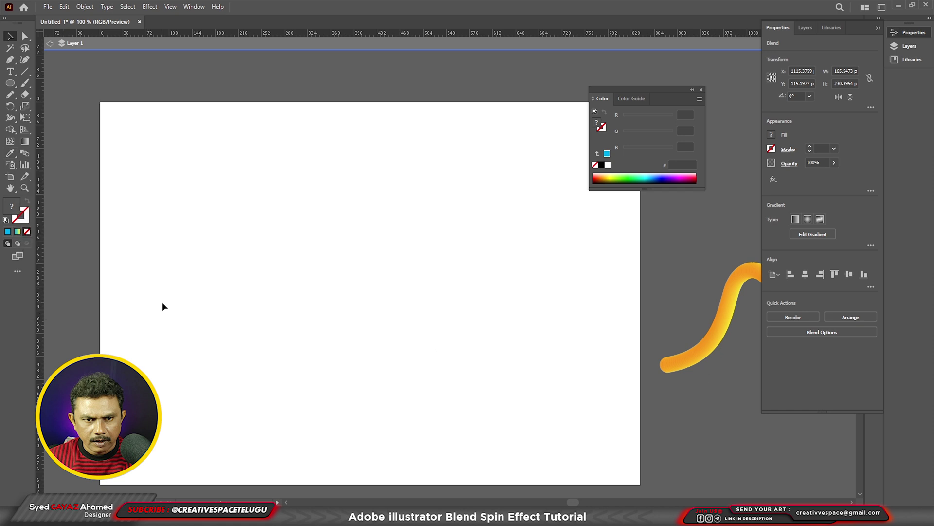
pyautogui.doubleClick(9, 94)
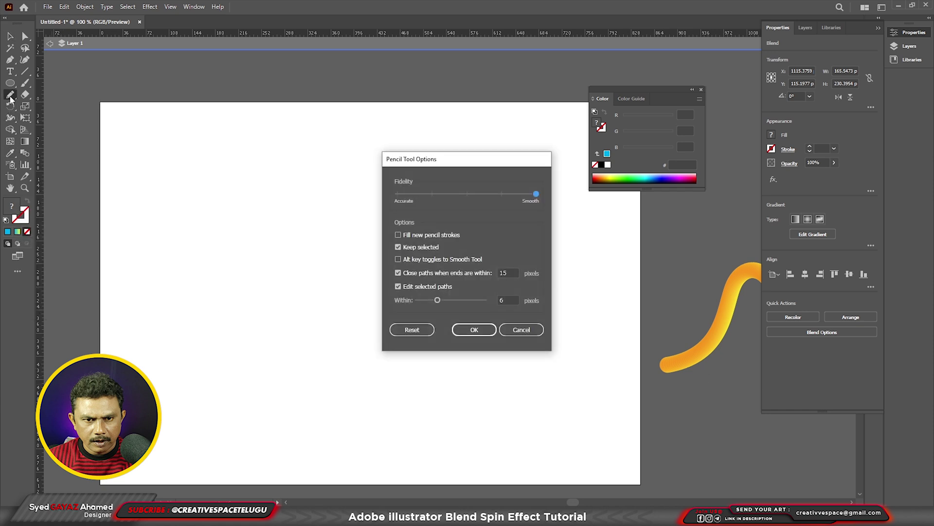
pyautogui.click(475, 329)
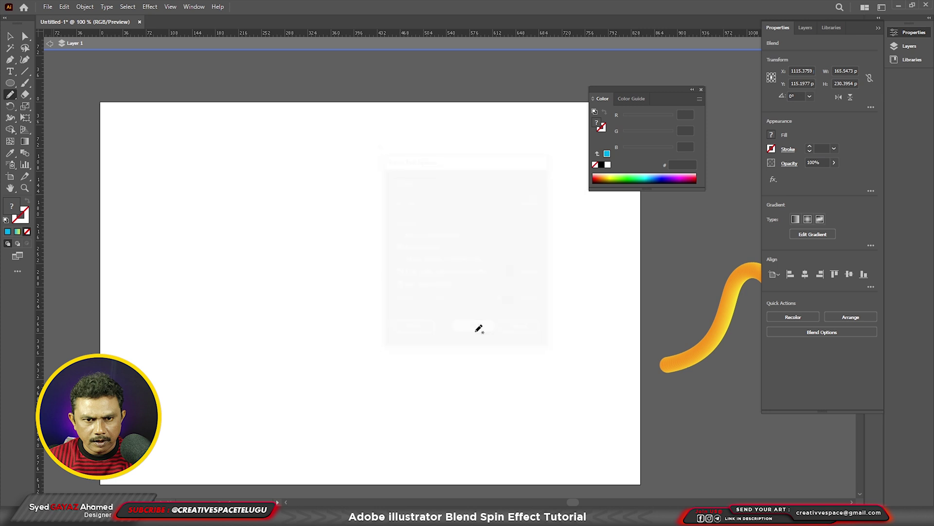
pyautogui.scroll(-1, 255, 384)
pyautogui.scroll(1, 223, 392)
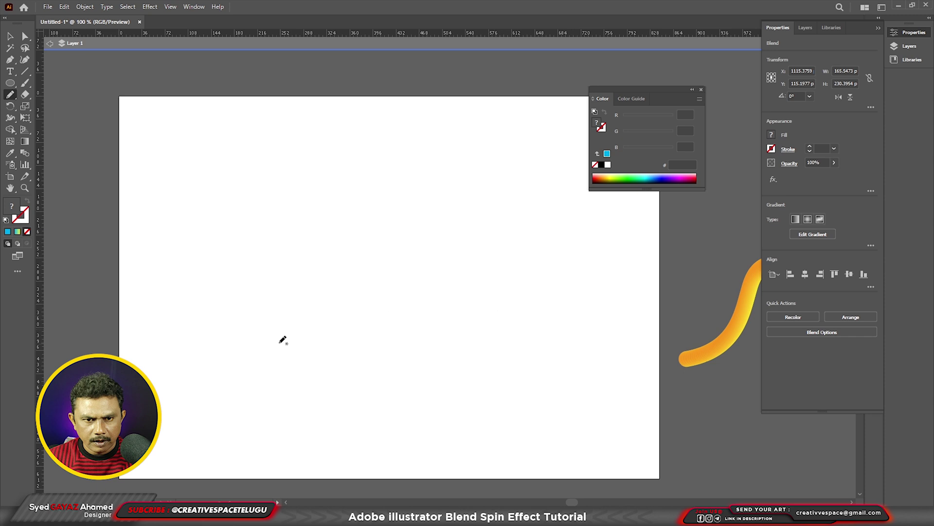
pyautogui.moveTo(343, 173)
pyautogui.mouseDown()
pyautogui.moveTo(302, 267)
pyautogui.moveTo(375, 242)
pyautogui.moveTo(258, 250)
pyautogui.mouseUp()
pyautogui.moveTo(215, 199); pyautogui.dragTo(206, 220)
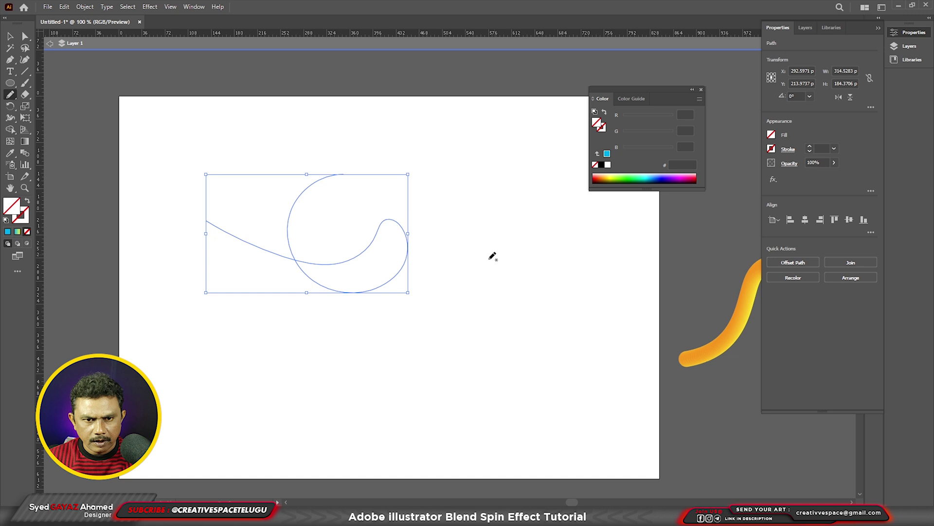
pyautogui.hscroll(2, 438, 238)
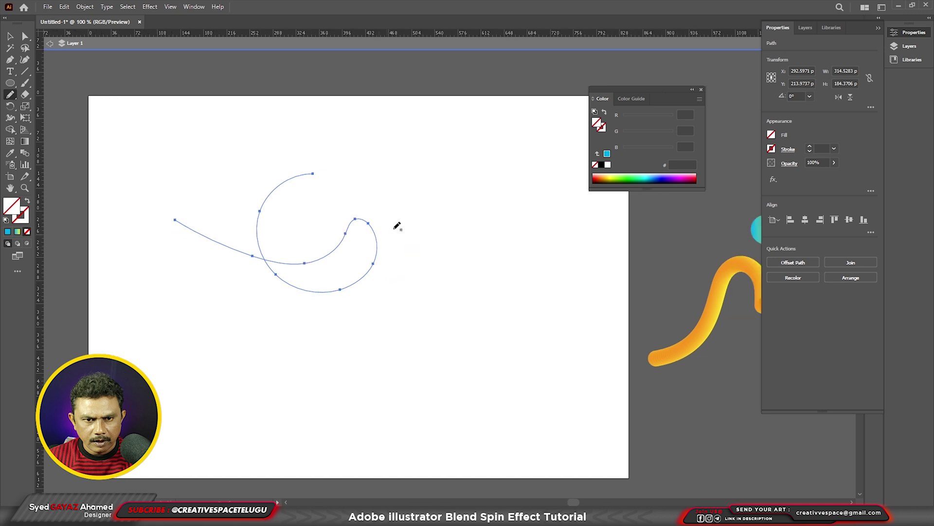
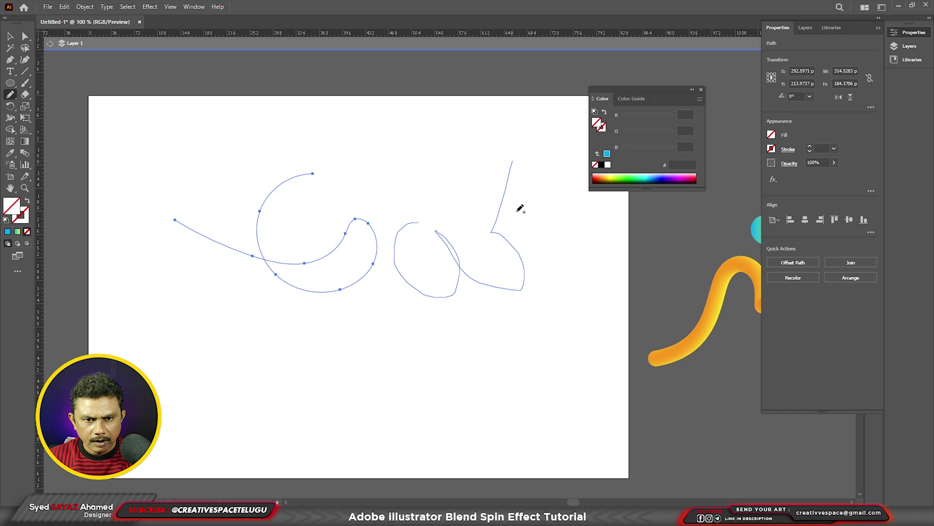
# Step: Undo the rough second stroke, and draw a new letter about 185 by 239 pt, a cup about 110 by 64 pt and a looped stroke about 208 by 242 pt
pyautogui.hotkey('ctrl', 'z')
pyautogui.moveTo(427, 225)
pyautogui.mouseDown()
pyautogui.moveTo(405, 272)
pyautogui.moveTo(434, 277)
pyautogui.moveTo(442, 236)
pyautogui.moveTo(492, 281)
pyautogui.moveTo(499, 206)
pyautogui.moveTo(461, 186)
pyautogui.moveTo(497, 130)
pyautogui.mouseUp()
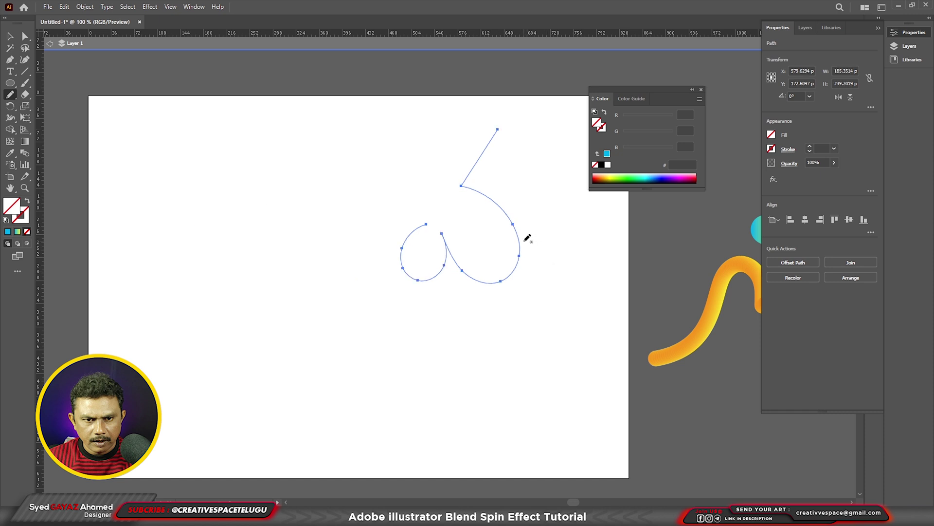
pyautogui.moveTo(526, 237)
pyautogui.mouseDown()
pyautogui.moveTo(546, 269)
pyautogui.moveTo(580, 271)
pyautogui.moveTo(587, 234)
pyautogui.mouseUp()
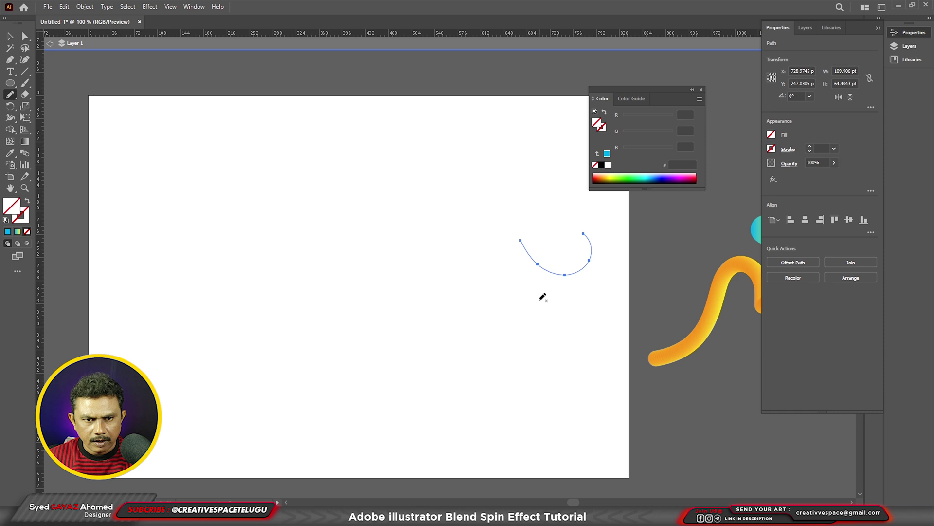
pyautogui.moveTo(495, 311)
pyautogui.mouseDown()
pyautogui.moveTo(583, 299)
pyautogui.moveTo(594, 351)
pyautogui.moveTo(617, 224)
pyautogui.moveTo(577, 195)
pyautogui.mouseUp()
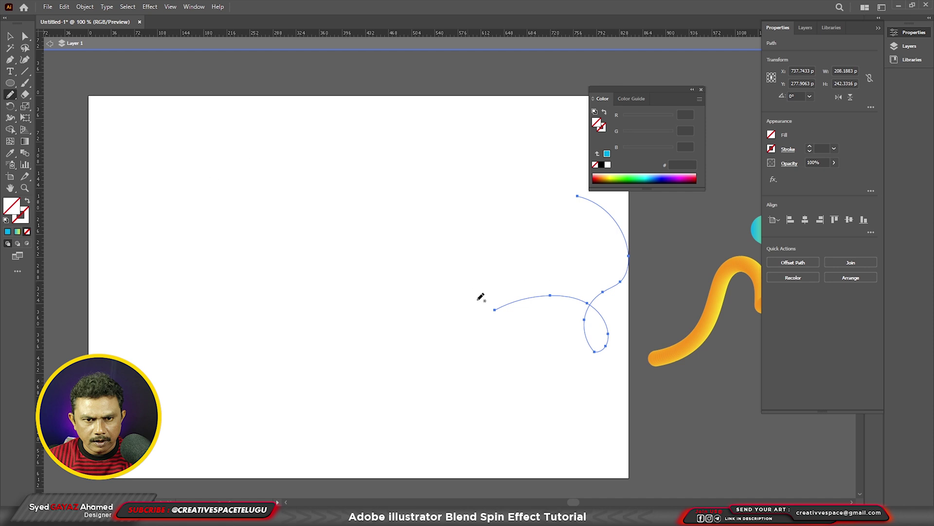
# Step: Select all the pencil strokes of the lettering and set their stroke colour to white, FFFFFF
pyautogui.press('v')
pyautogui.moveTo(133, 145); pyautogui.dragTo(597, 366)
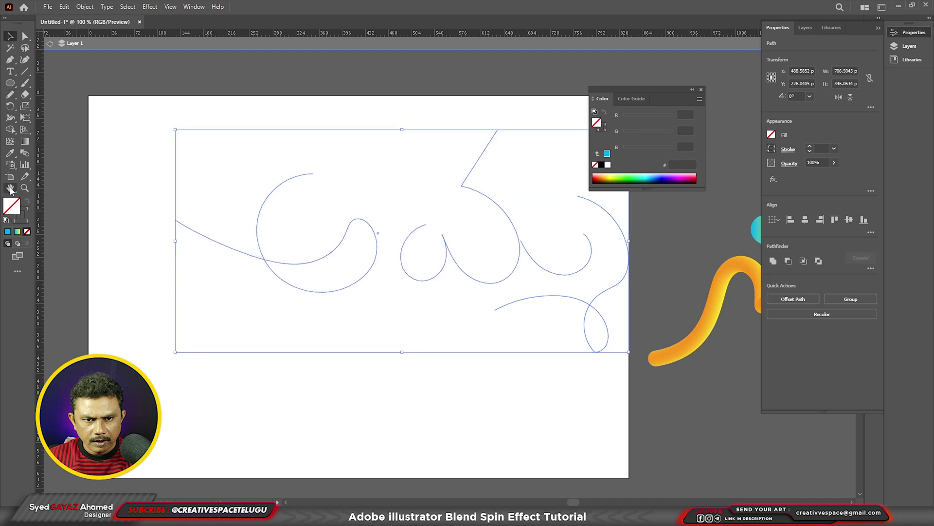
pyautogui.click(28, 214)
pyautogui.doubleClick(25, 218)
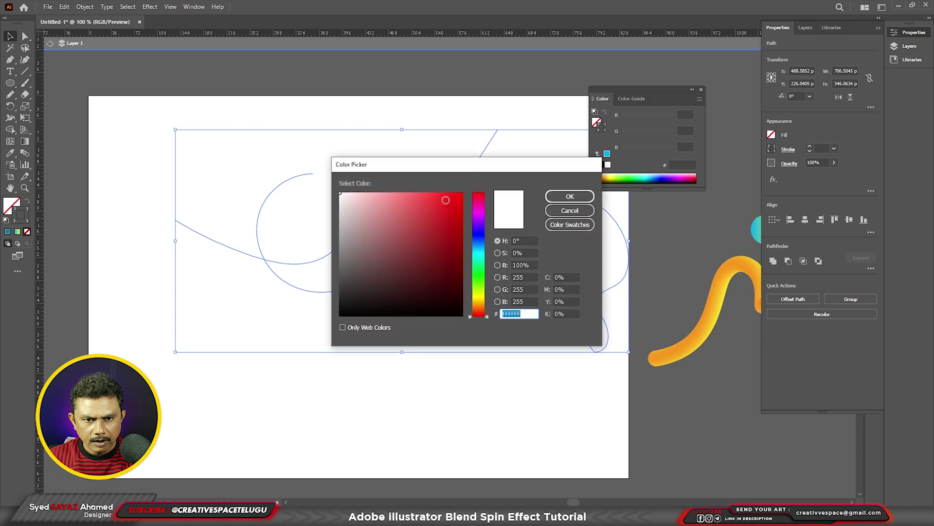
pyautogui.write('ffffff')
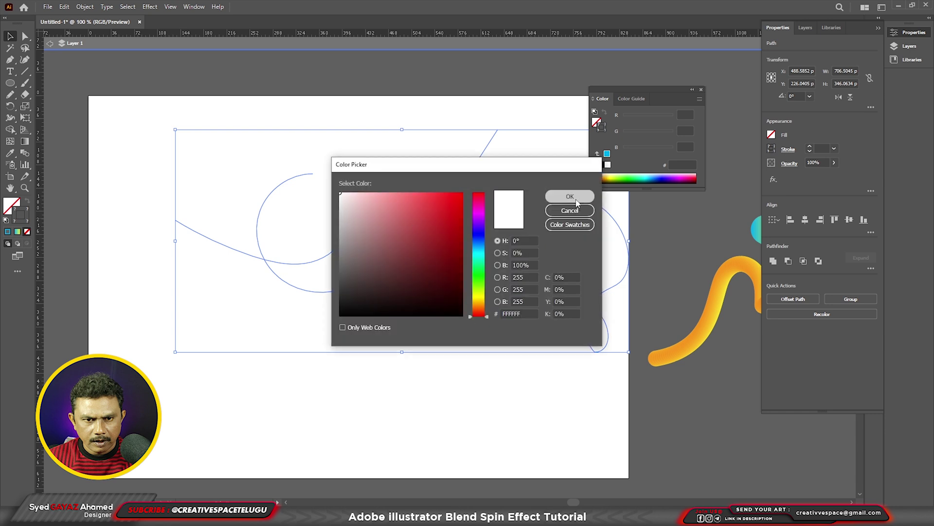
pyautogui.click(570, 196)
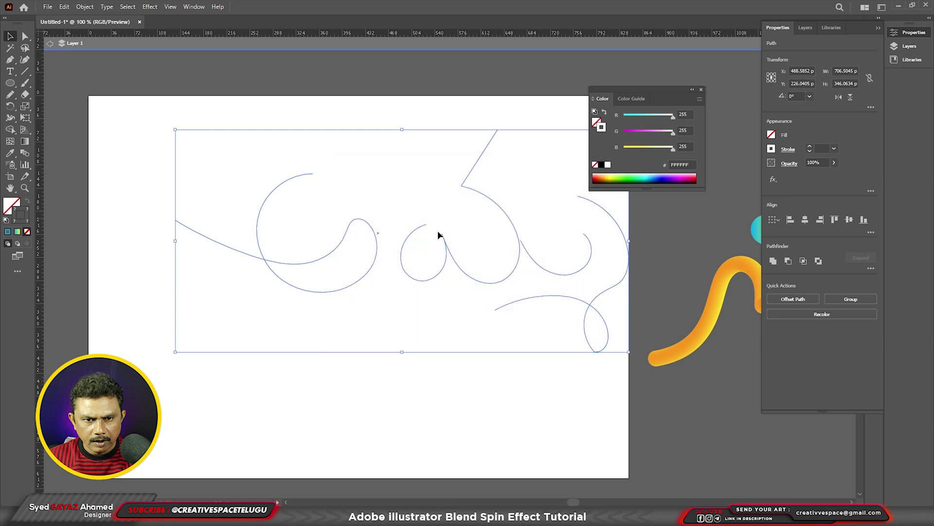
# Step: Change the stroke colour of the selected lettering to black, 000000
pyautogui.doubleClick(27, 222)
pyautogui.moveTo(411, 271); pyautogui.dragTo(477, 331)
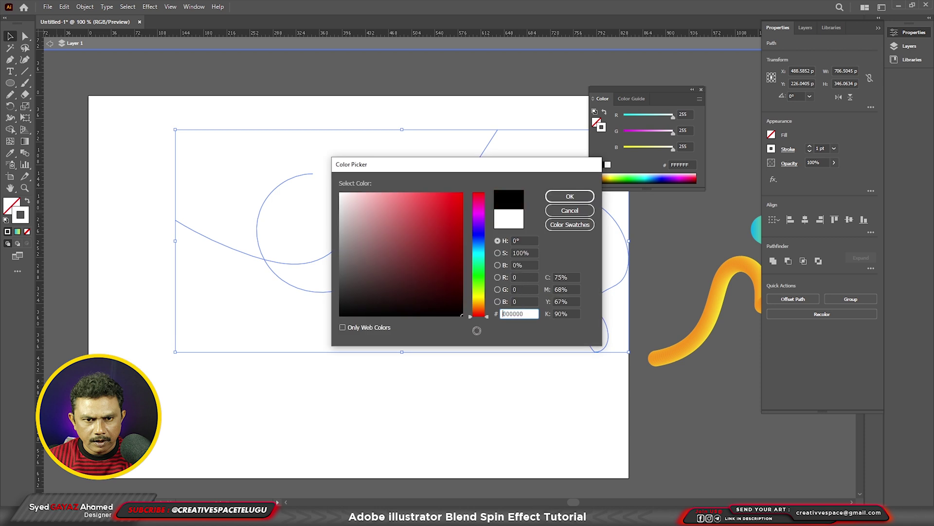
pyautogui.click(567, 196)
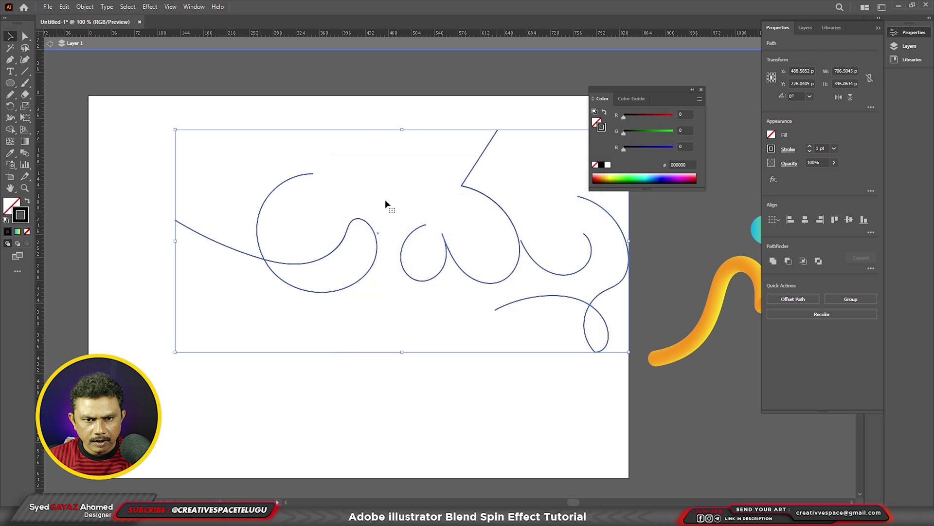
# Step: Move the whole lettering about 104 pt left and 53 pt down on the artboard, and deselect it
pyautogui.click(621, 297)
pyautogui.moveTo(628, 349); pyautogui.dragTo(171, 124)
pyautogui.moveTo(444, 262); pyautogui.dragTo(373, 298)
pyautogui.click(490, 375)
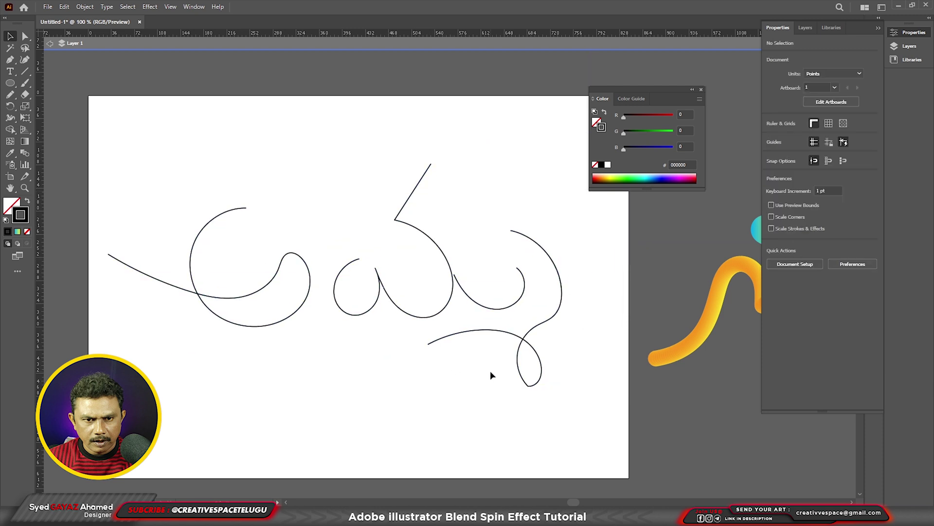
# Step: Move the open end anchor of the second letter's small bowl closer to the neighbouring cusp, to about X 435, Y 262 pt
pyautogui.scroll(2, 500, 408)
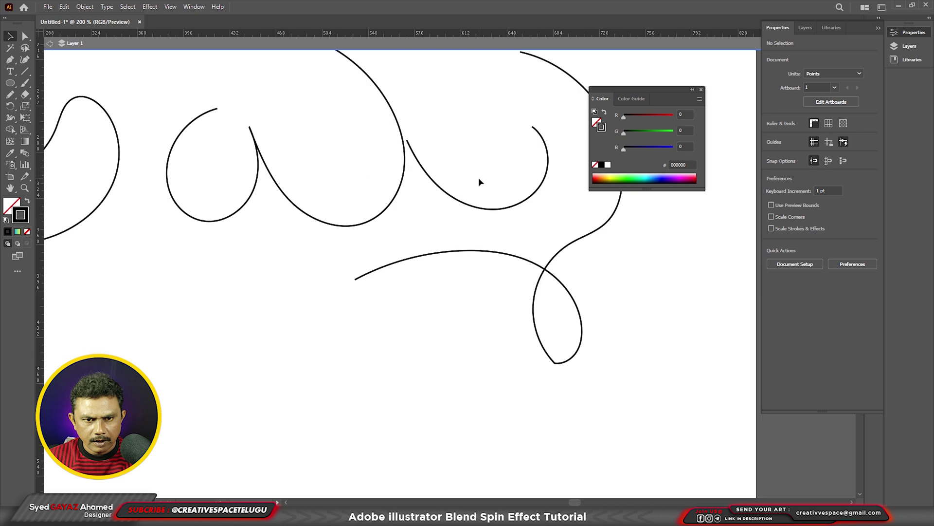
pyautogui.scroll(-2, 361, 230)
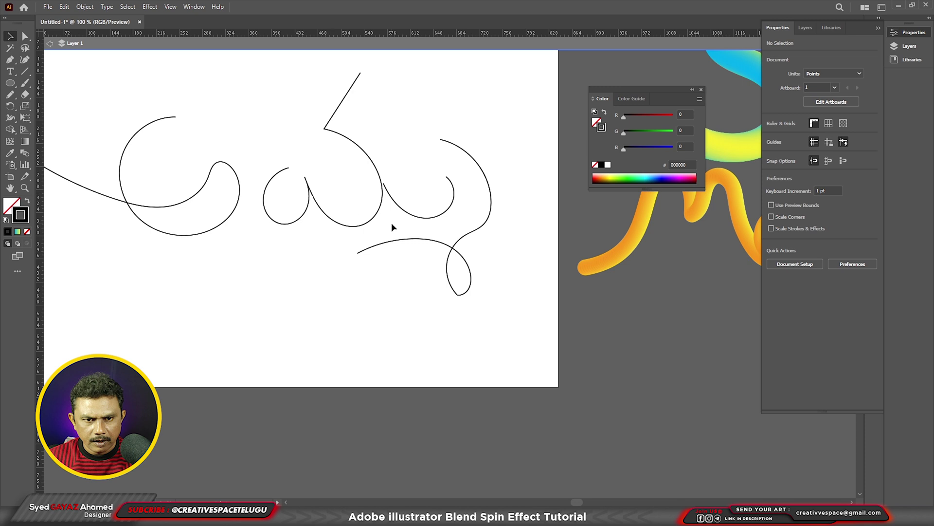
pyautogui.scroll(2, 258, 162)
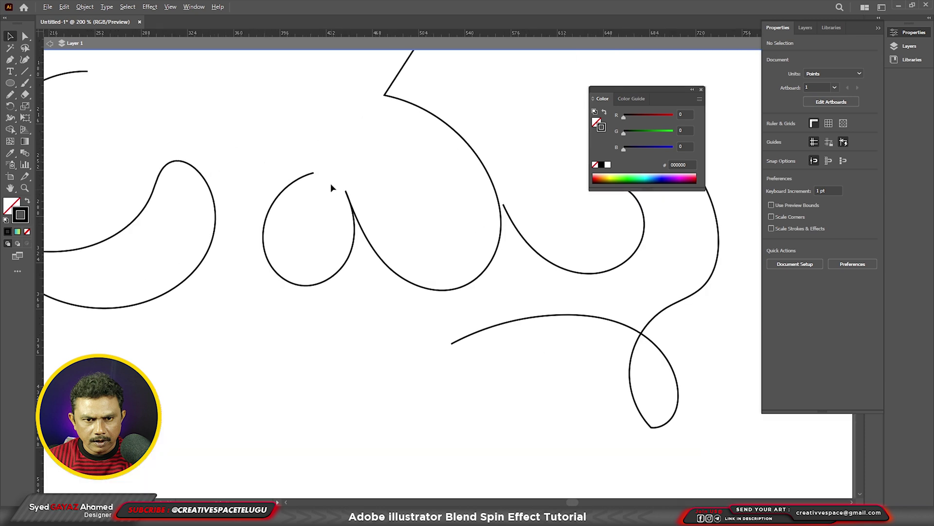
pyautogui.click(345, 193)
pyautogui.scroll(2, 332, 182)
pyautogui.press('a')
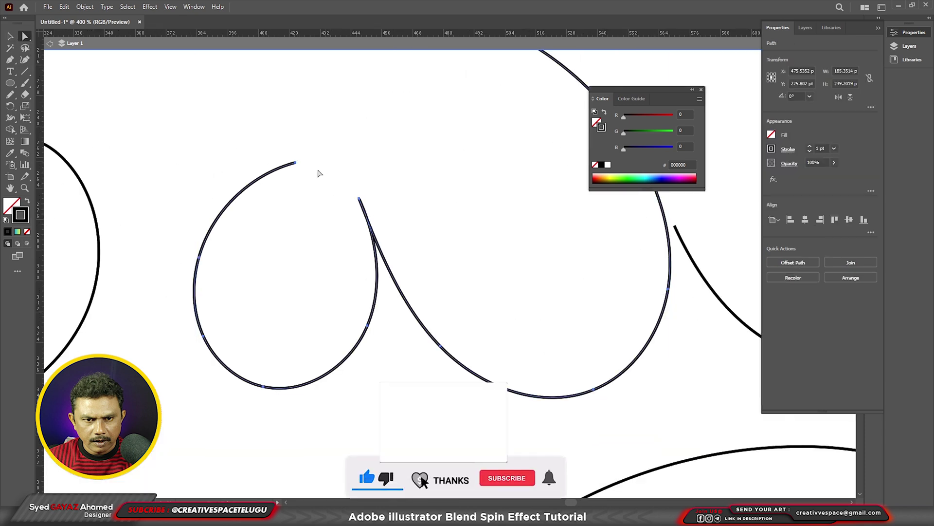
pyautogui.moveTo(299, 164)
pyautogui.mouseDown()
pyautogui.moveTo(332, 184)
pyautogui.moveTo(277, 184)
pyautogui.moveTo(266, 168)
pyautogui.mouseUp()
pyautogui.scroll(-3, 368, 296)
pyautogui.scroll(1, 368, 295)
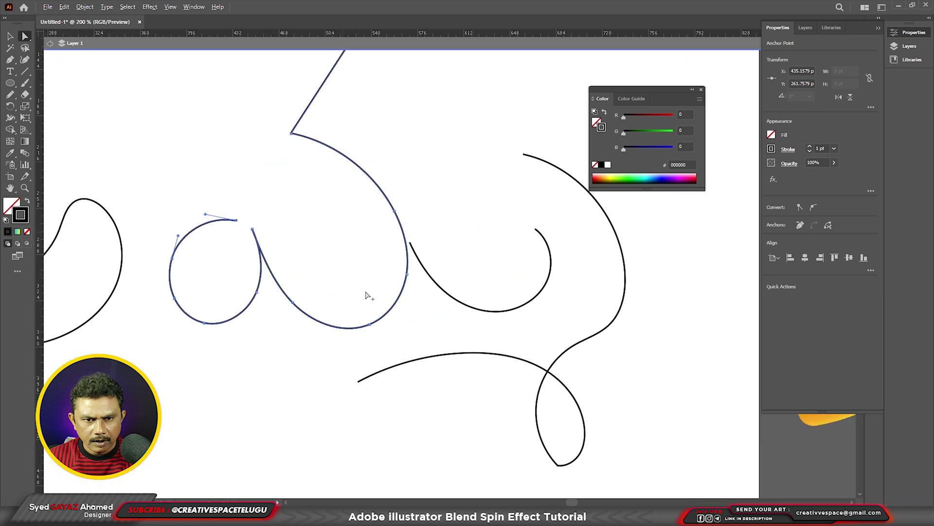
# Step: Round off the pointed bottom of the last letter's tail loop by extending the direction handle of its lowest anchor
pyautogui.click(435, 280)
pyautogui.scroll(1, 422, 302)
pyautogui.scroll(-1, 421, 302)
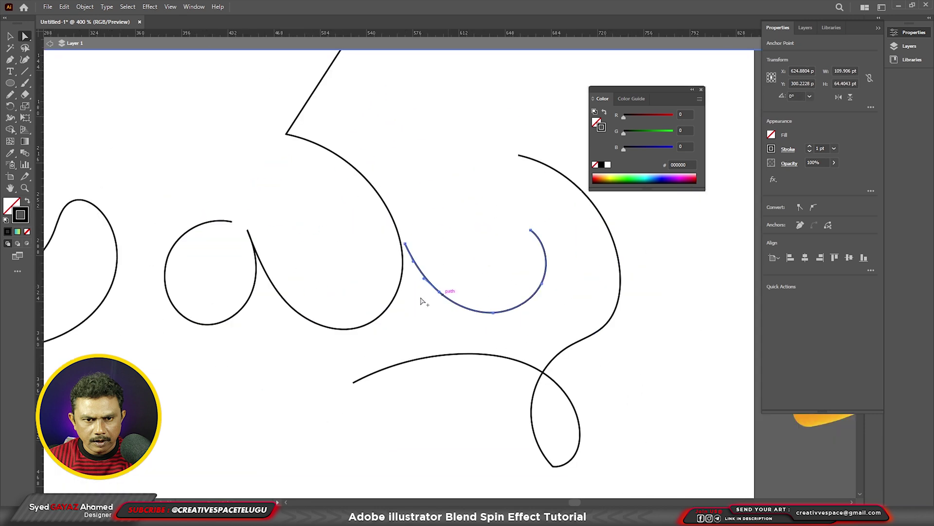
pyautogui.scroll(-2, 422, 302)
pyautogui.scroll(2, 553, 413)
pyautogui.click(495, 432)
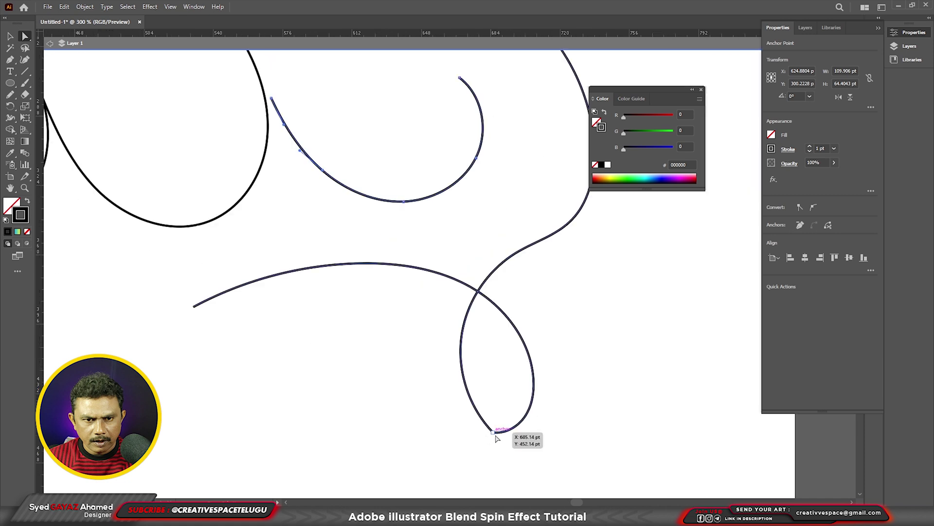
pyautogui.scroll(3, 497, 444)
pyautogui.moveTo(420, 358); pyautogui.dragTo(374, 413)
pyautogui.scroll(-3, 606, 317)
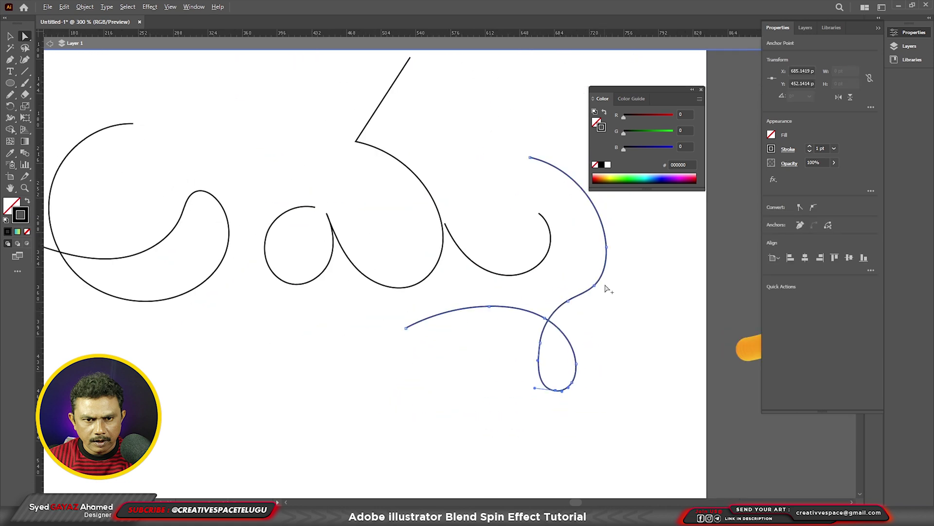
# Step: Bend the straight upper stroke of the second letter into an S-curve using the direction handles of its two end anchors
pyautogui.click(701, 90)
pyautogui.scroll(-3, 387, 200)
pyautogui.scroll(2, 395, 156)
pyautogui.scroll(1, 395, 156)
pyautogui.click(399, 166)
pyautogui.scroll(2, 400, 167)
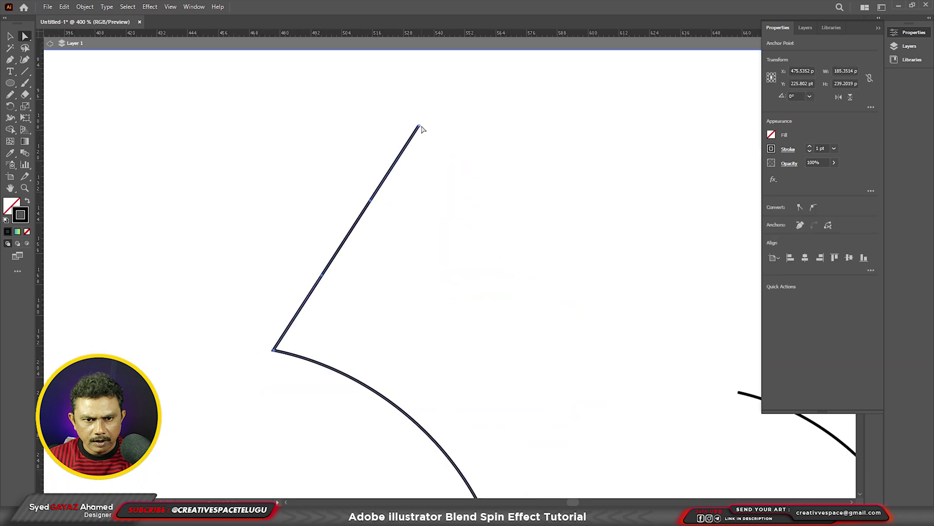
pyautogui.click(419, 126)
pyautogui.moveTo(371, 200); pyautogui.dragTo(345, 187)
pyautogui.moveTo(321, 275)
pyautogui.mouseDown()
pyautogui.moveTo(375, 278)
pyautogui.moveTo(401, 253)
pyautogui.mouseUp()
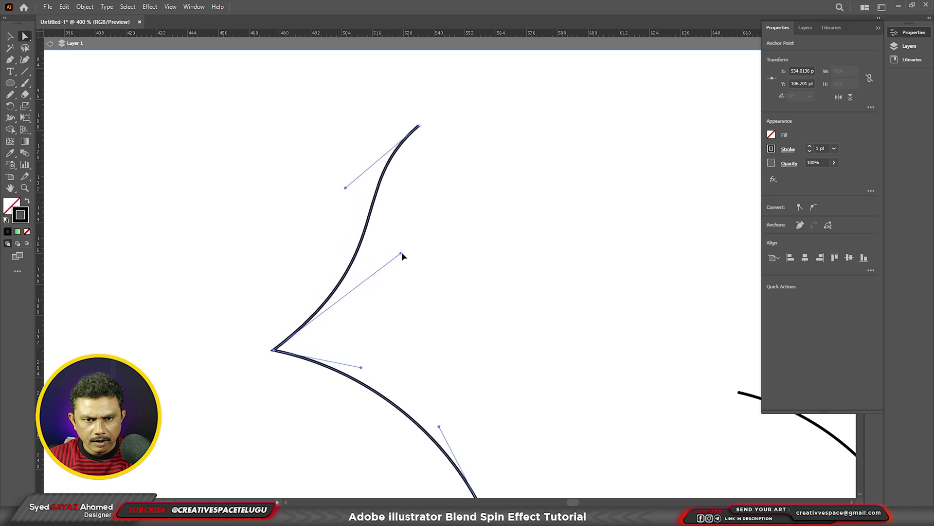
pyautogui.click(448, 294)
# Step: Add an anchor to the first letter's tail near X 85 pt, and reshape the tail's open end into a gentle curve from X 26, Y 262 pt
pyautogui.scroll(-4, 415, 303)
pyautogui.scroll(3, 417, 361)
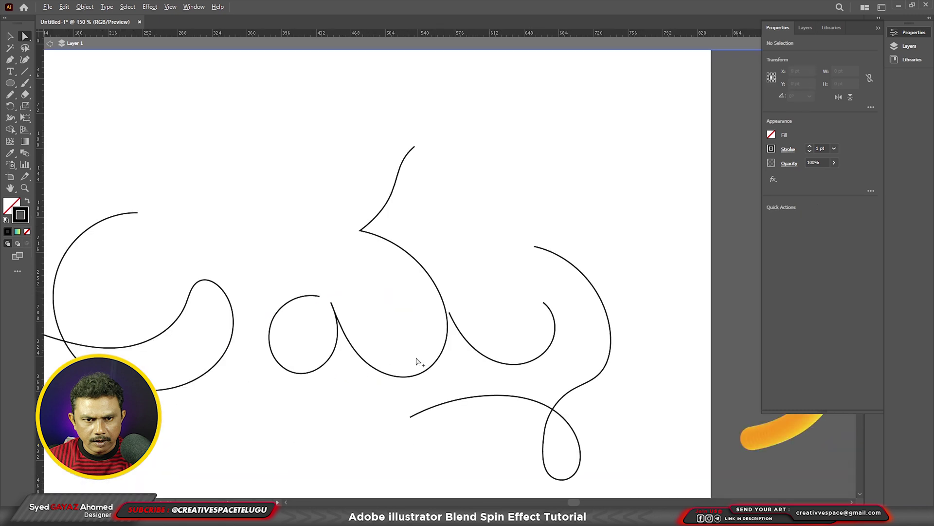
pyautogui.scroll(-3, 340, 331)
pyautogui.scroll(4, 204, 311)
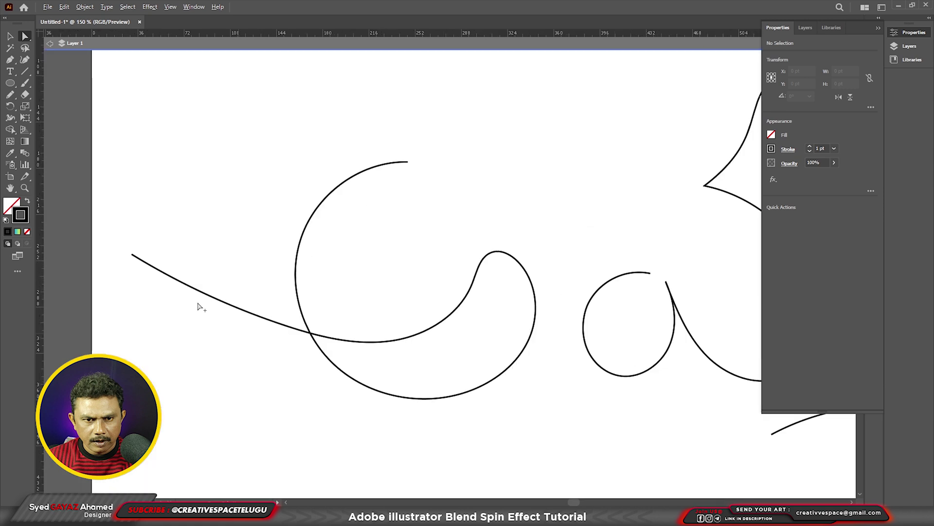
pyautogui.scroll(2, 181, 295)
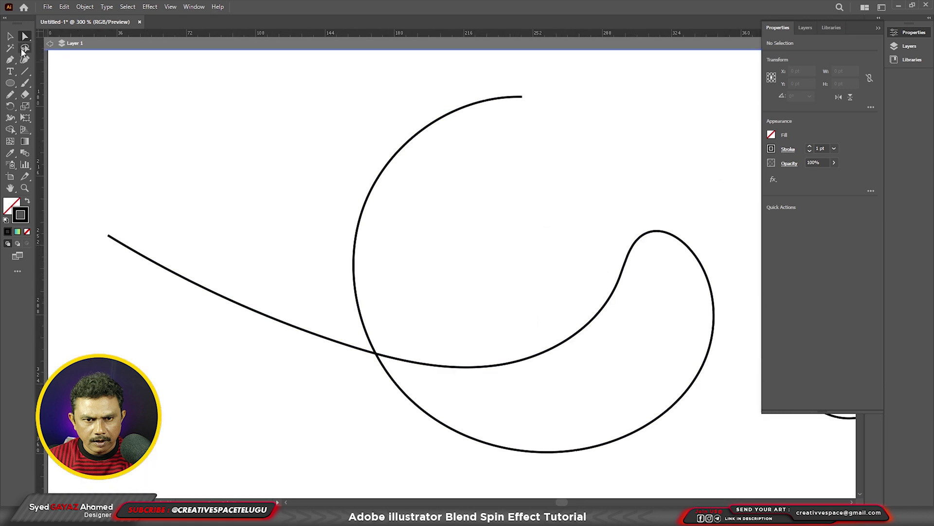
pyautogui.click(9, 60)
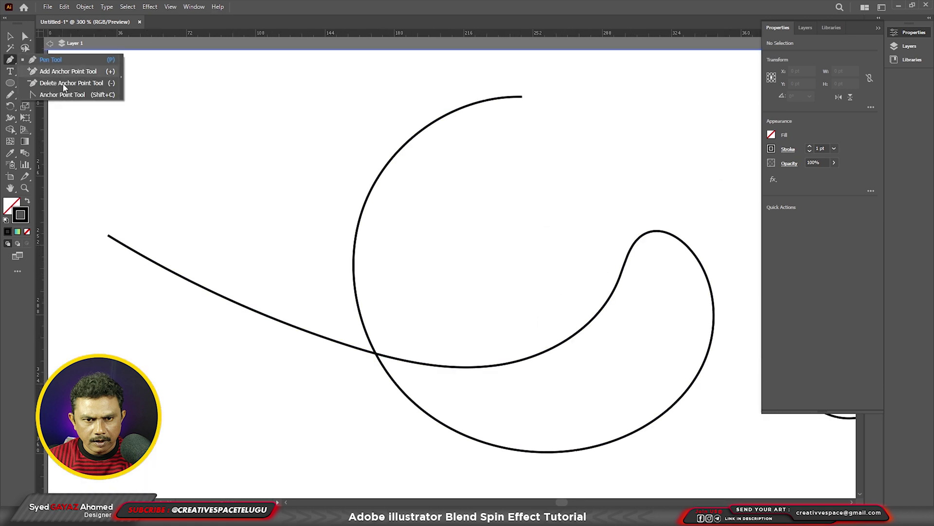
pyautogui.click(65, 72)
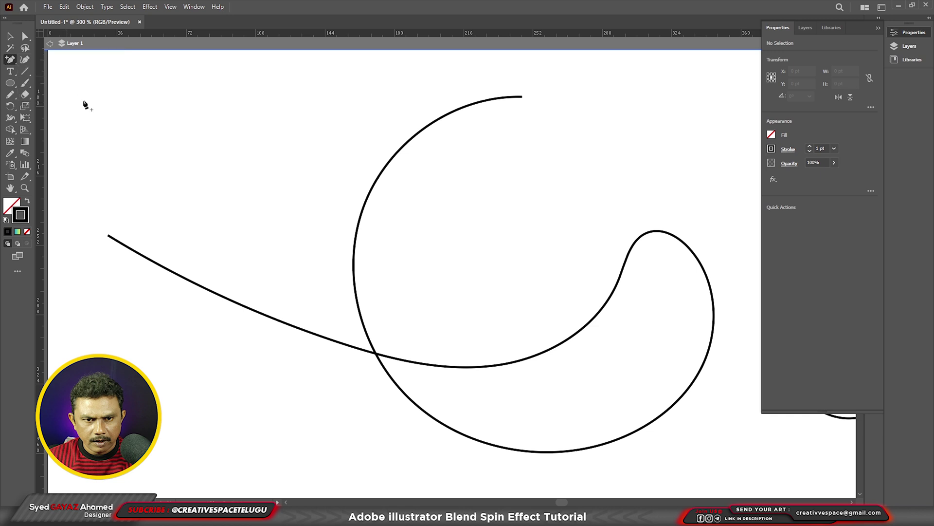
pyautogui.click(214, 292)
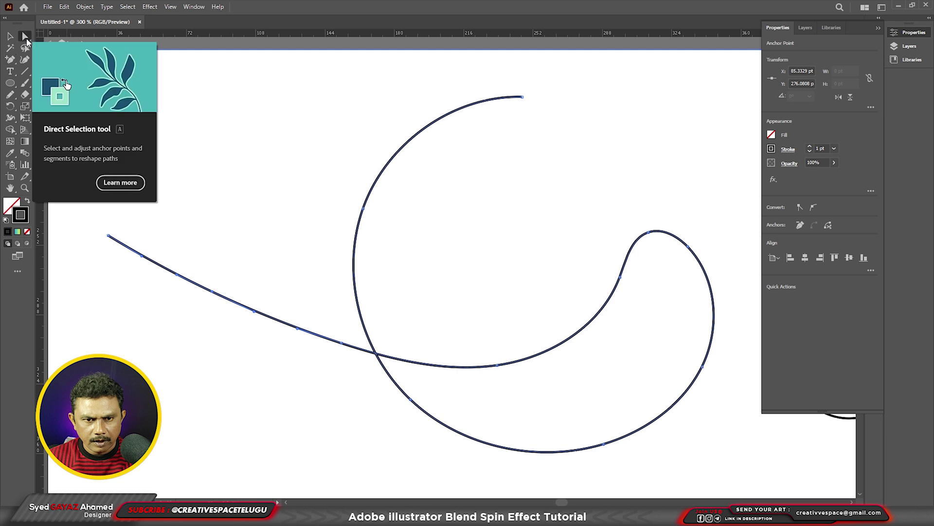
pyautogui.click(25, 38)
pyautogui.moveTo(111, 249); pyautogui.dragTo(139, 261)
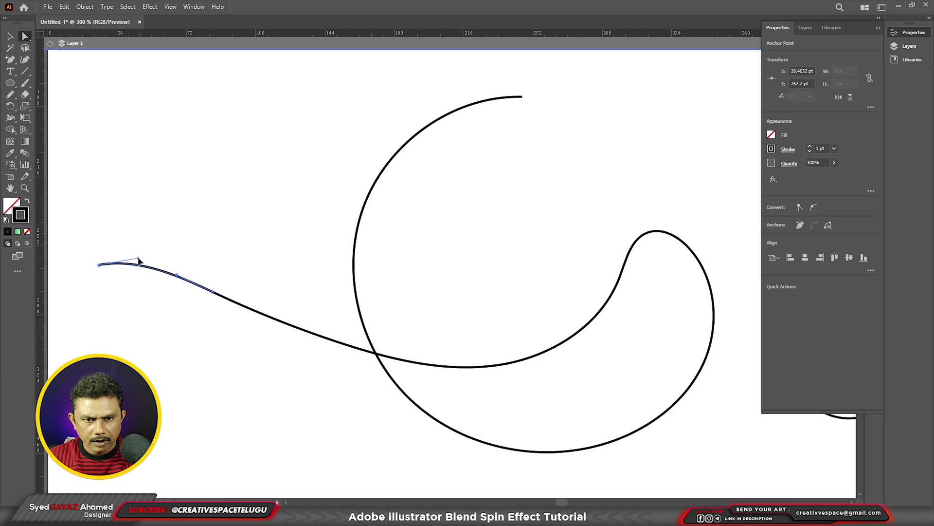
# Step: Deselect the reshaped tail and leave isolation mode for the lettering
pyautogui.click(10, 36)
pyautogui.click(83, 77)
pyautogui.hotkey('ctrl', '0')
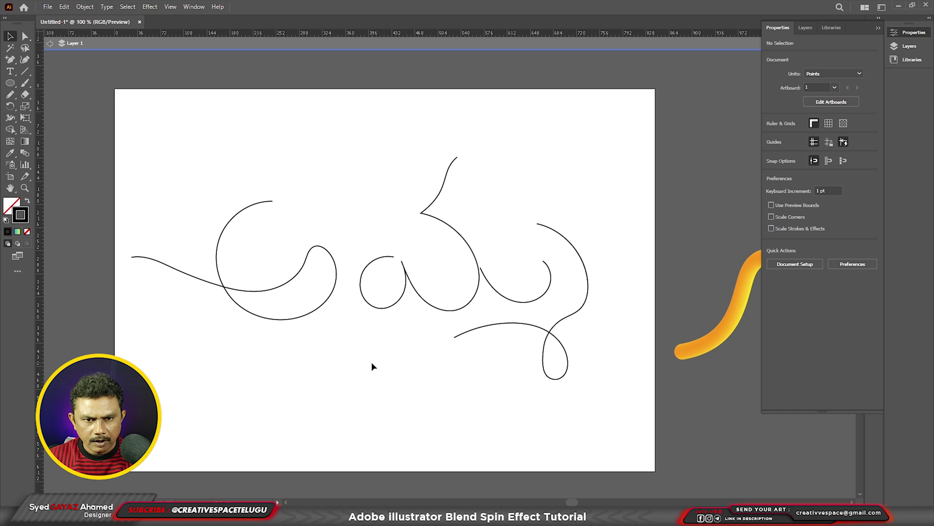
pyautogui.doubleClick(504, 305)
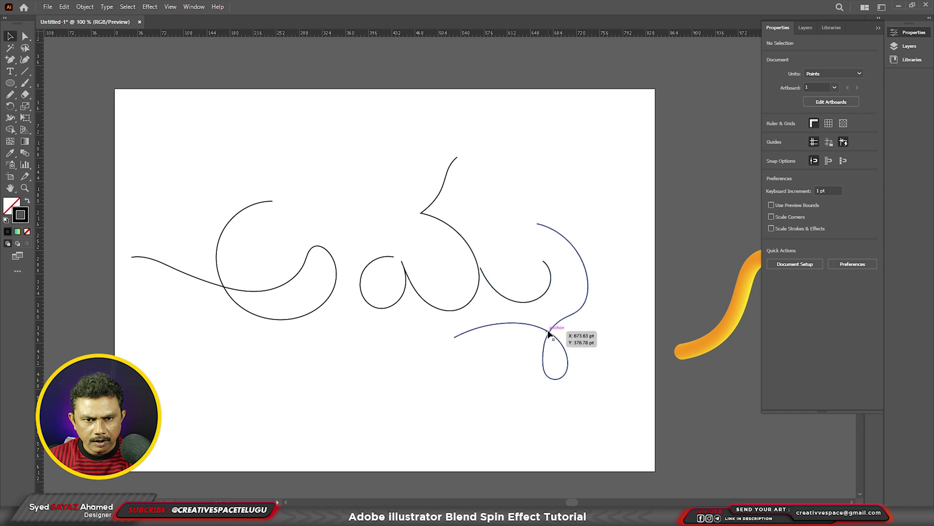
# Step: Draw a black-filled circle without stroke, about 31 pt in diameter, near the artboard's top-left corner, and open the gradient settings
pyautogui.click(10, 83)
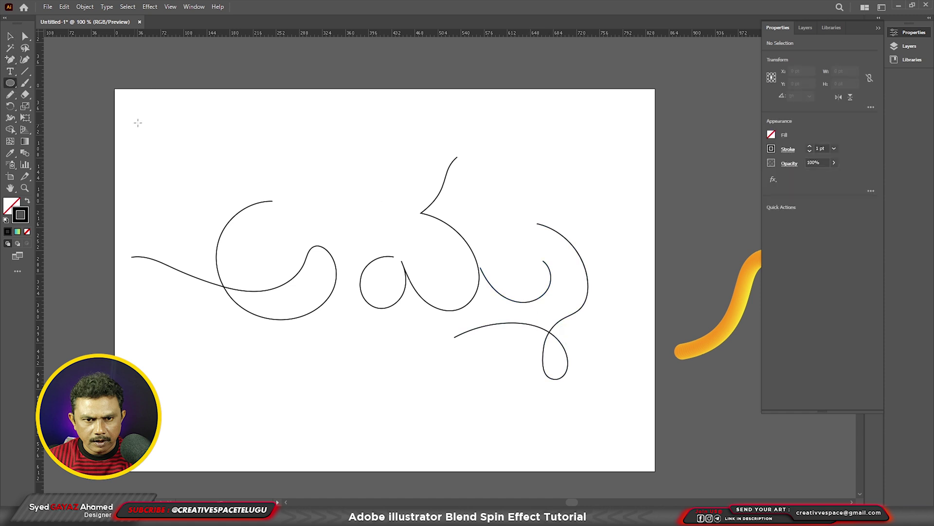
pyautogui.moveTo(136, 115); pyautogui.dragTo(151, 135)
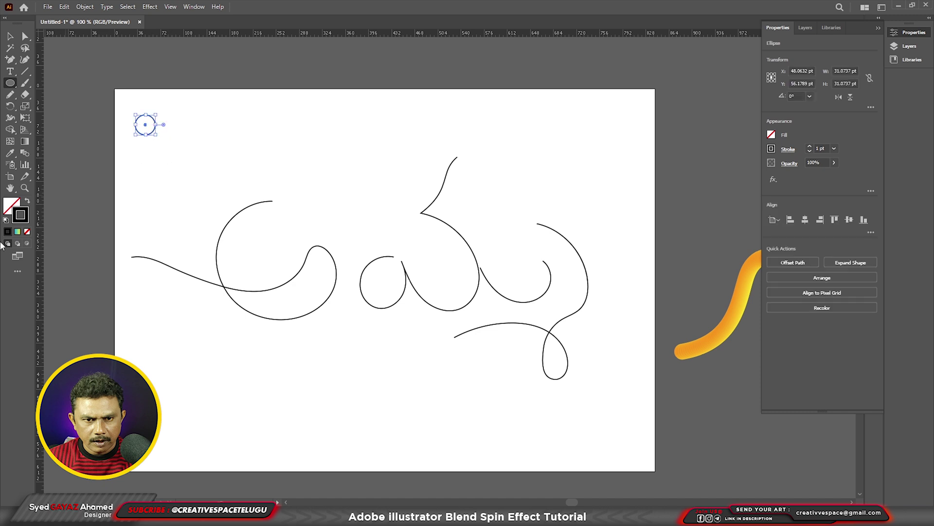
pyautogui.hotkey('shift', 'x')
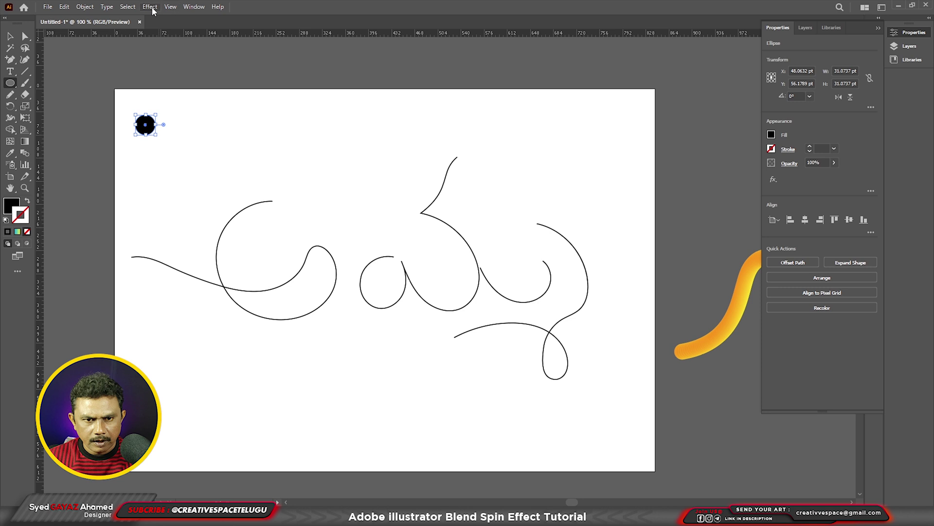
pyautogui.click(189, 7)
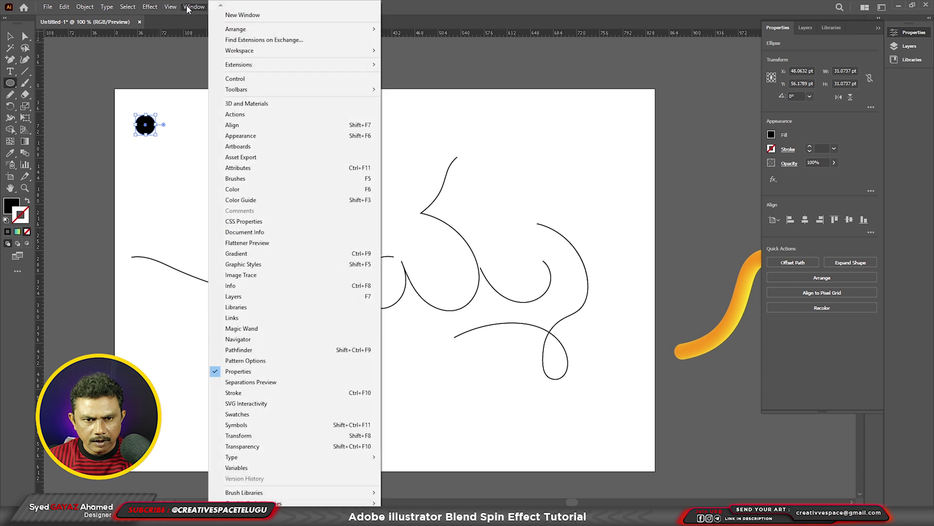
pyautogui.click(237, 254)
pyautogui.click(623, 340)
pyautogui.moveTo(605, 341); pyautogui.dragTo(620, 341)
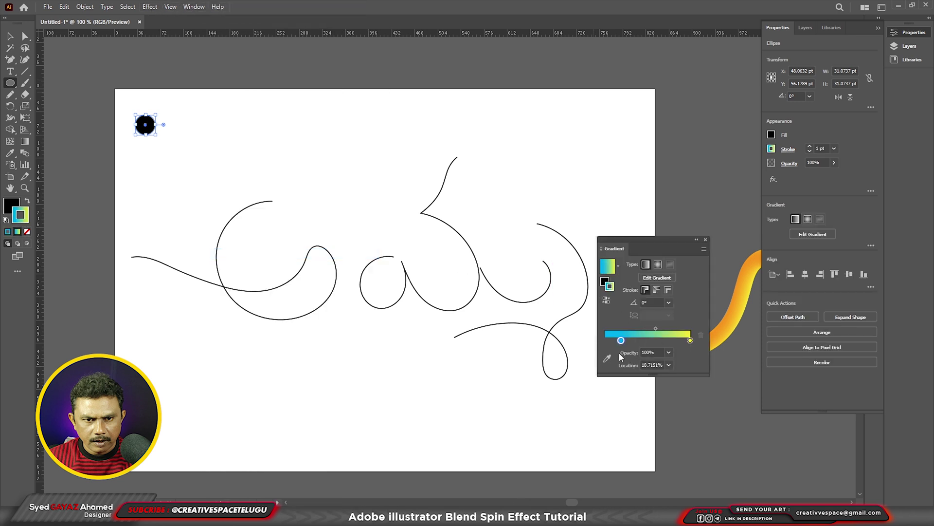
pyautogui.click(27, 232)
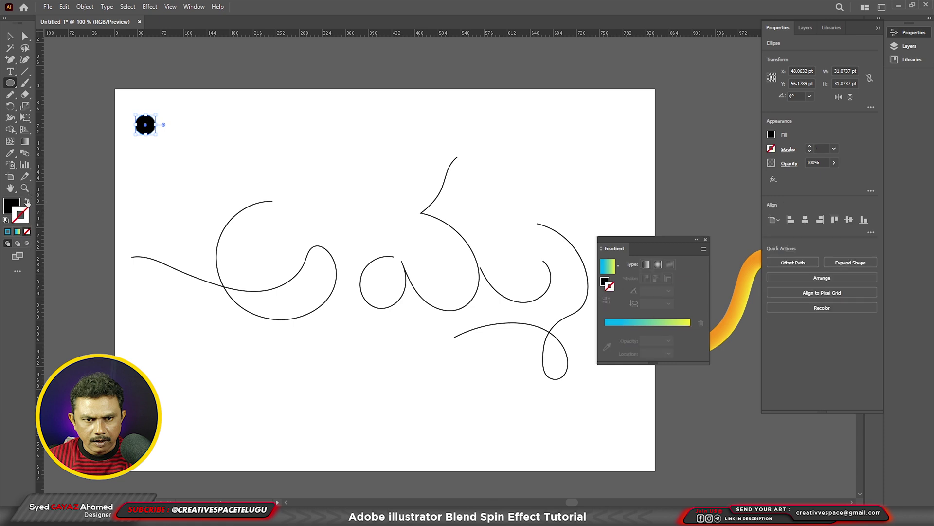
pyautogui.click(26, 201)
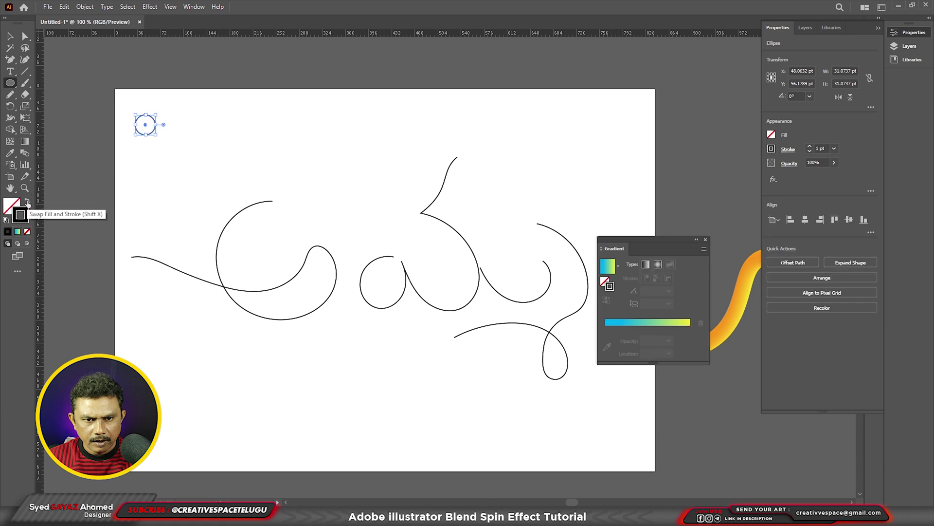
pyautogui.click(26, 203)
# Step: Fill the circle with a linear gradient from magenta EC008C at 0% to yellow, and close the gradient and colour settings
pyautogui.click(624, 322)
pyautogui.moveTo(621, 340); pyautogui.dragTo(605, 340)
pyautogui.doubleClick(604, 340)
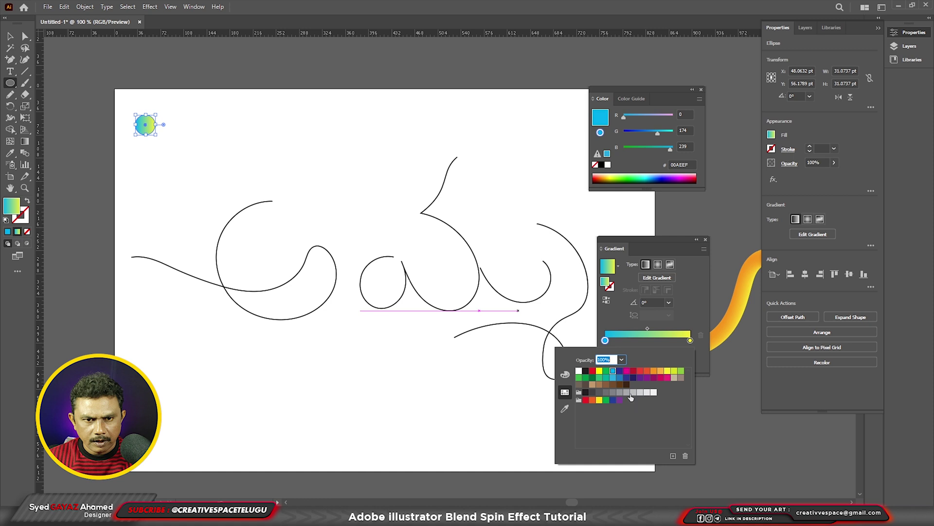
pyautogui.click(627, 371)
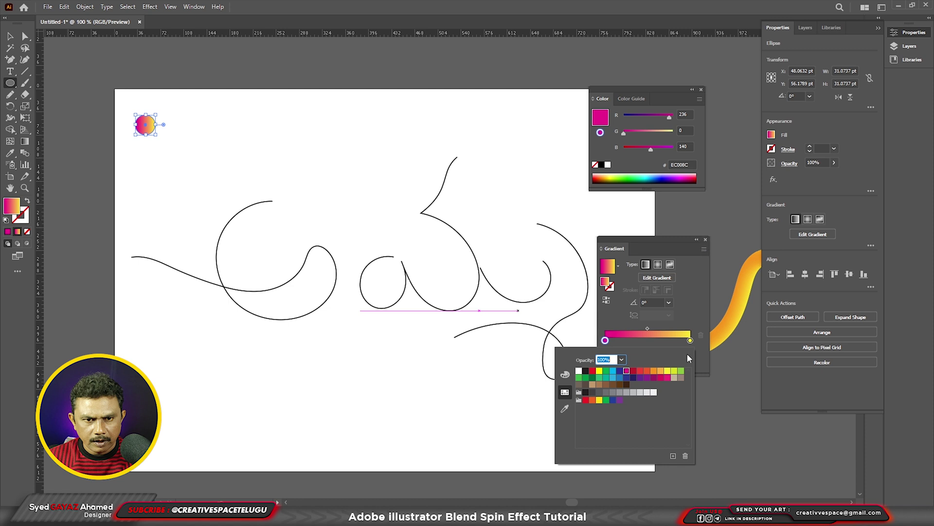
pyautogui.click(705, 239)
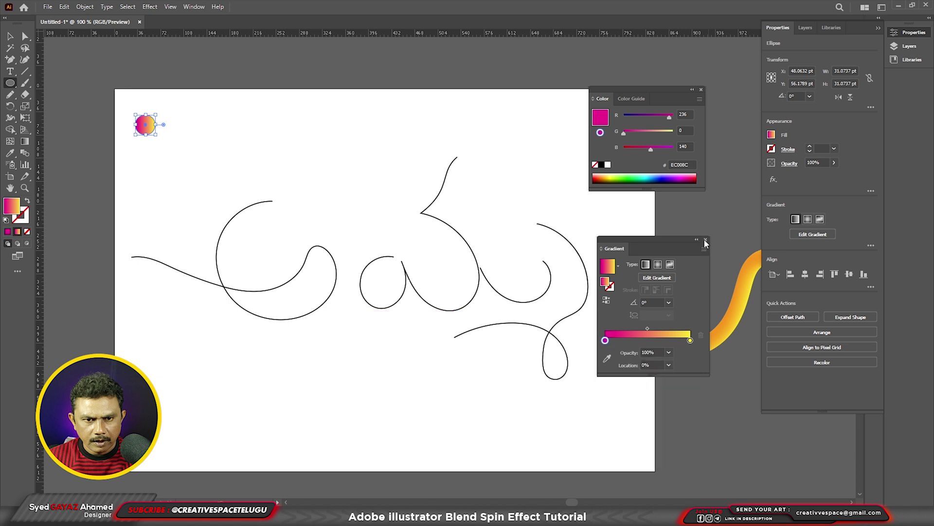
pyautogui.click(705, 240)
pyautogui.click(701, 90)
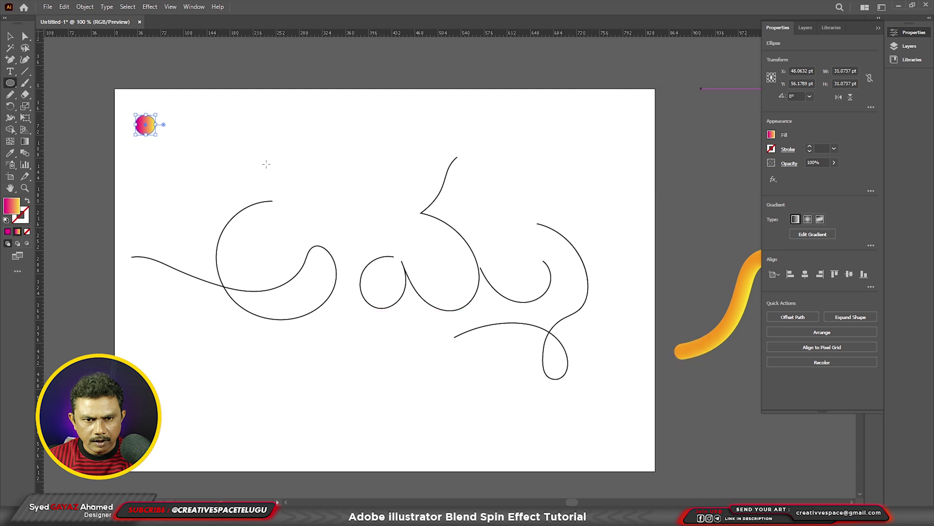
# Step: Duplicate the gradient circle about 88 pt horizontally to its right, and make a blend between the two circles
pyautogui.press('v')
pyautogui.moveTo(148, 127); pyautogui.dragTo(202, 125)
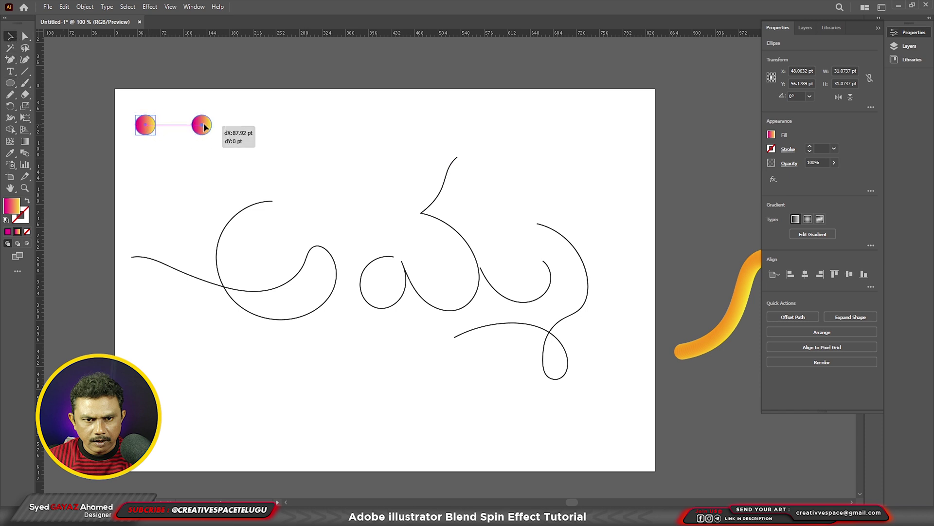
pyautogui.click(146, 129)
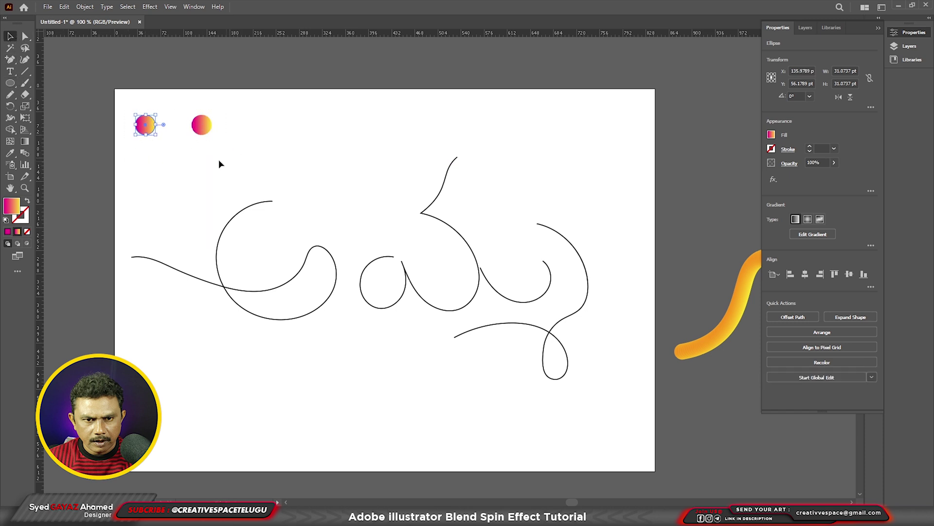
pyautogui.keyDown('shift'); pyautogui.click(199, 126); pyautogui.keyUp('shift')
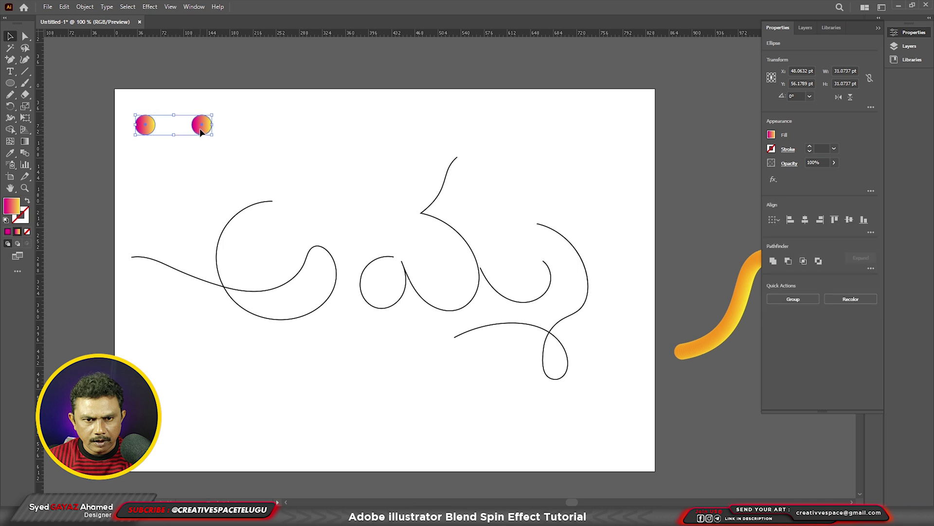
pyautogui.click(84, 7)
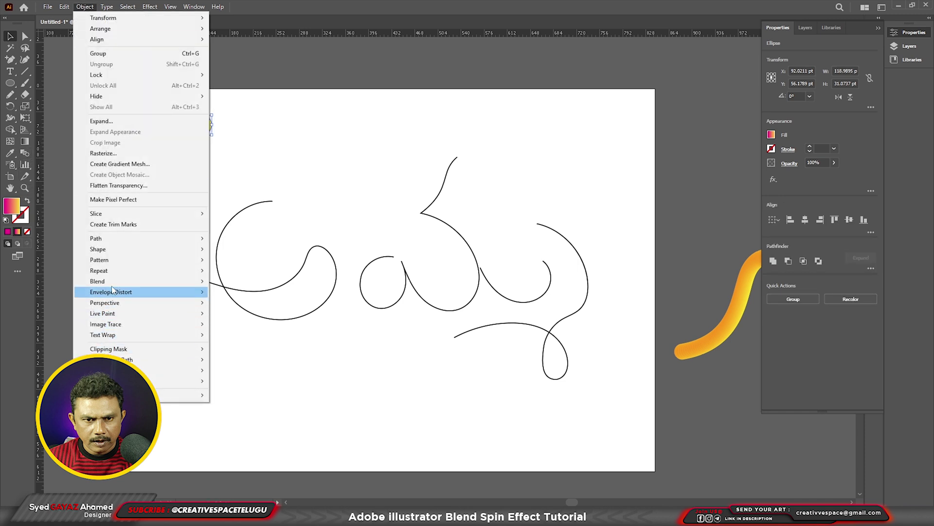
pyautogui.moveTo(107, 281)
pyautogui.click(305, 282)
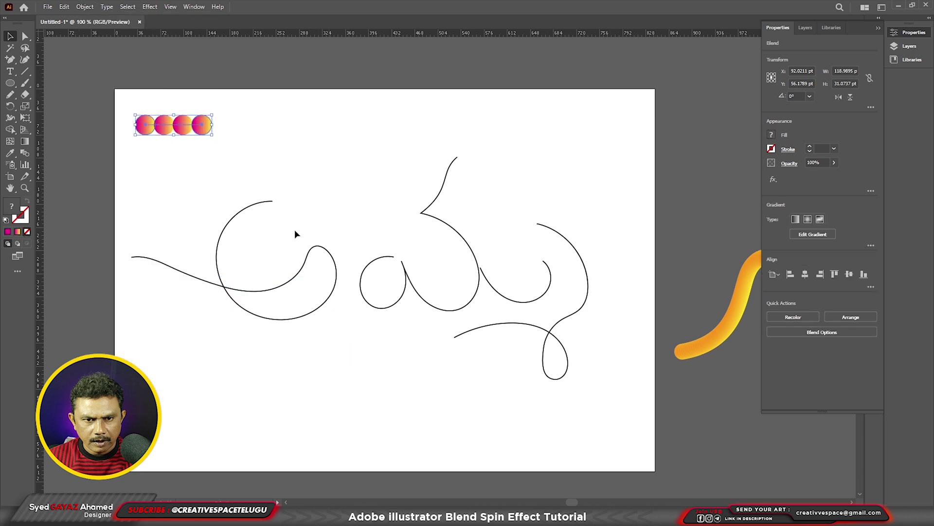
# Step: Set the blend's spacing to Specified Steps with 100 steps
pyautogui.doubleClick(27, 155)
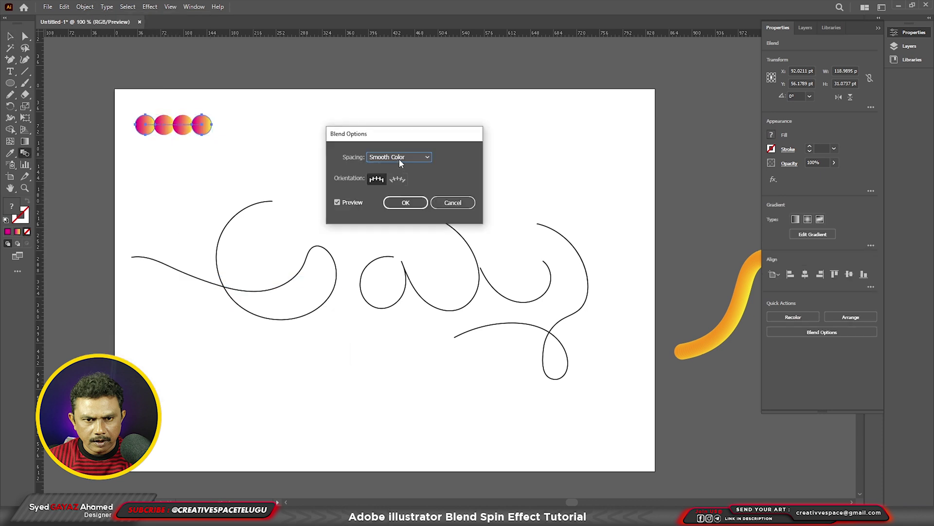
pyautogui.click(399, 158)
pyautogui.click(400, 179)
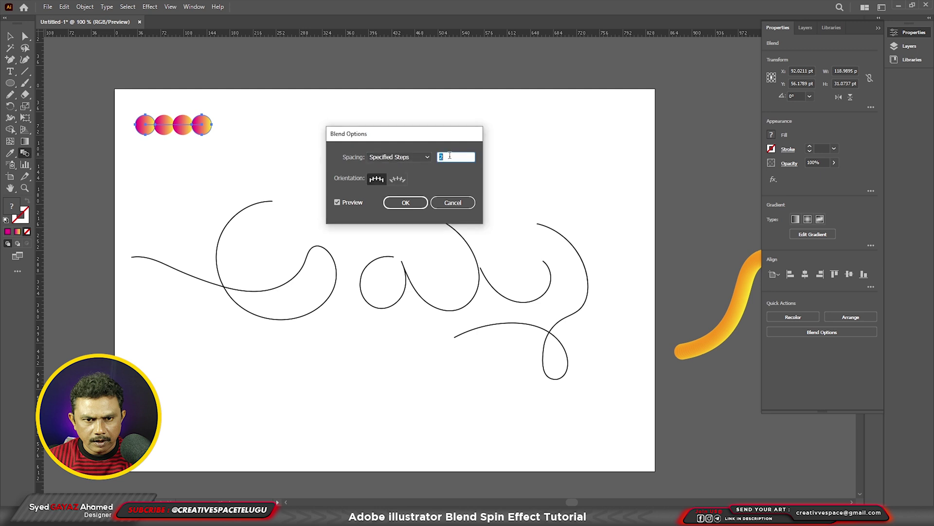
pyautogui.doubleClick(458, 154)
pyautogui.press('Return')
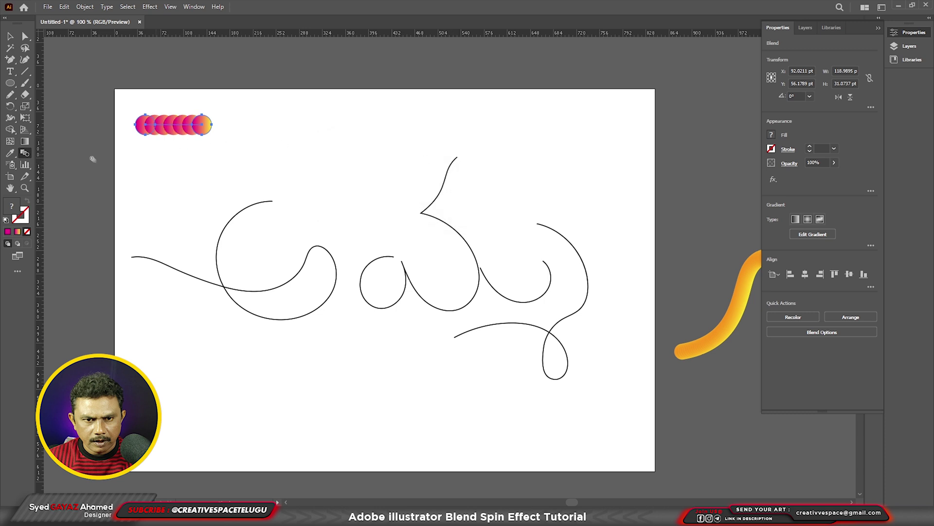
pyautogui.doubleClick(25, 154)
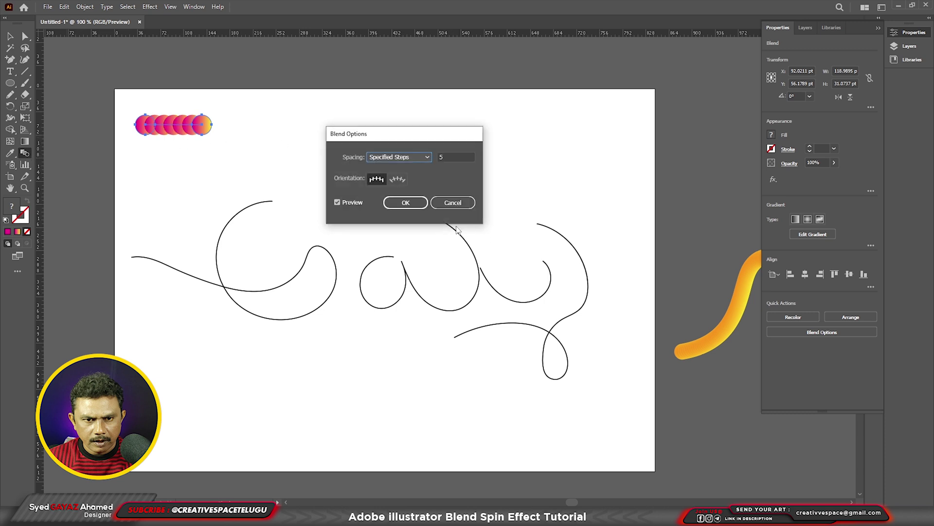
pyautogui.click(453, 154)
pyautogui.write('100')
pyautogui.press('Return')
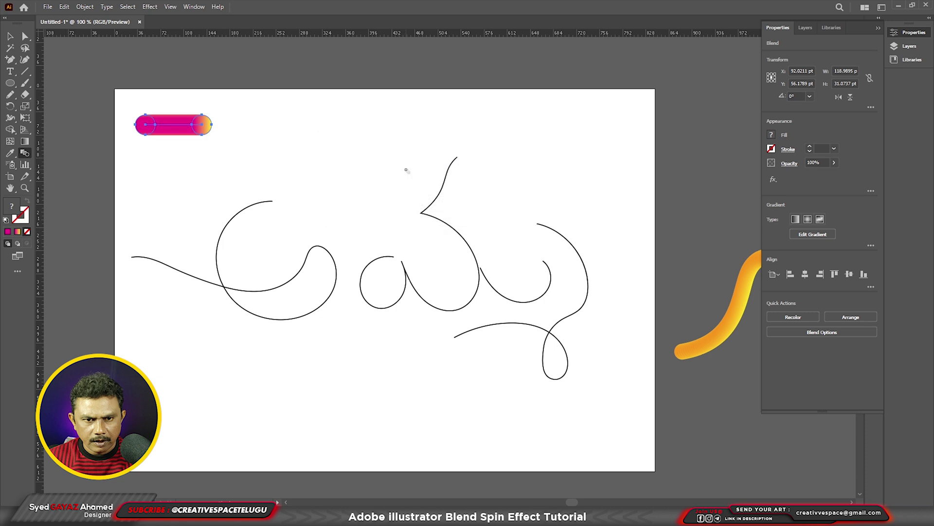
# Step: Duplicate the gradient blend three times to its right, forming a row of four blends above the lettering
pyautogui.click(10, 36)
pyautogui.click(175, 100)
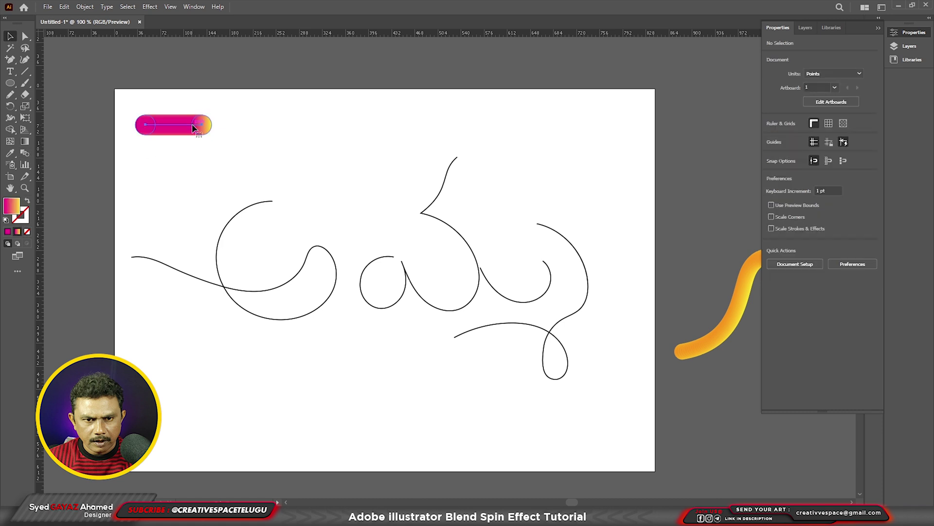
pyautogui.click(179, 130)
pyautogui.moveTo(212, 131); pyautogui.dragTo(291, 134)
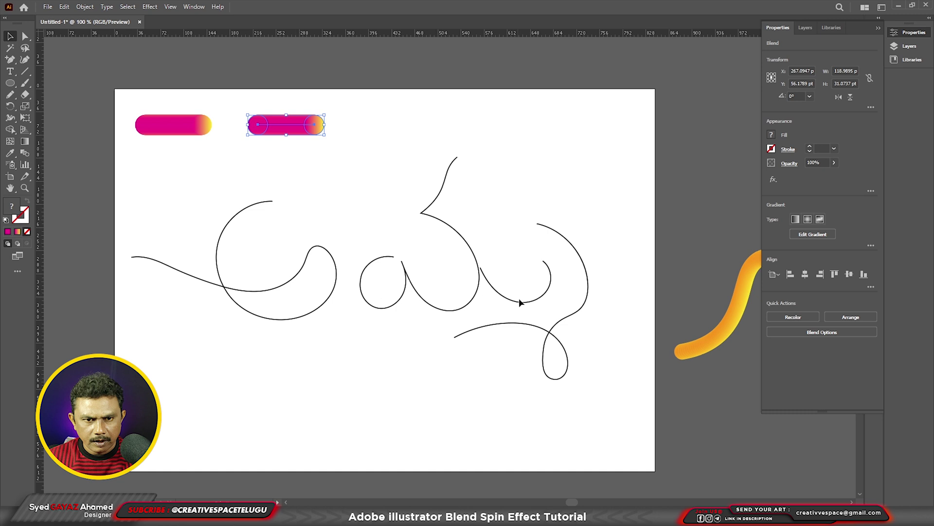
pyautogui.moveTo(285, 127); pyautogui.dragTo(533, 126)
pyautogui.click(519, 126)
pyautogui.click(600, 194)
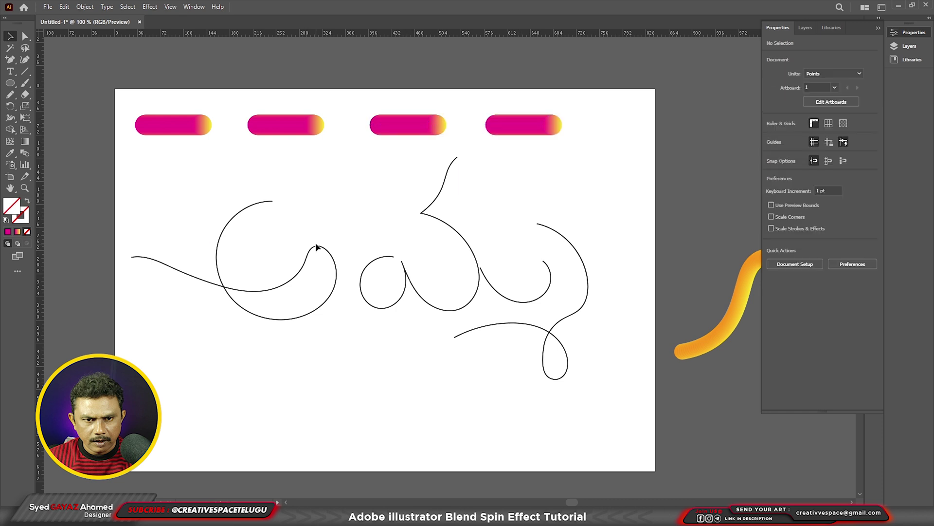
# Step: Apply the first gradient blend to the leftmost lettering stroke with Replace Spine
pyautogui.click(197, 128)
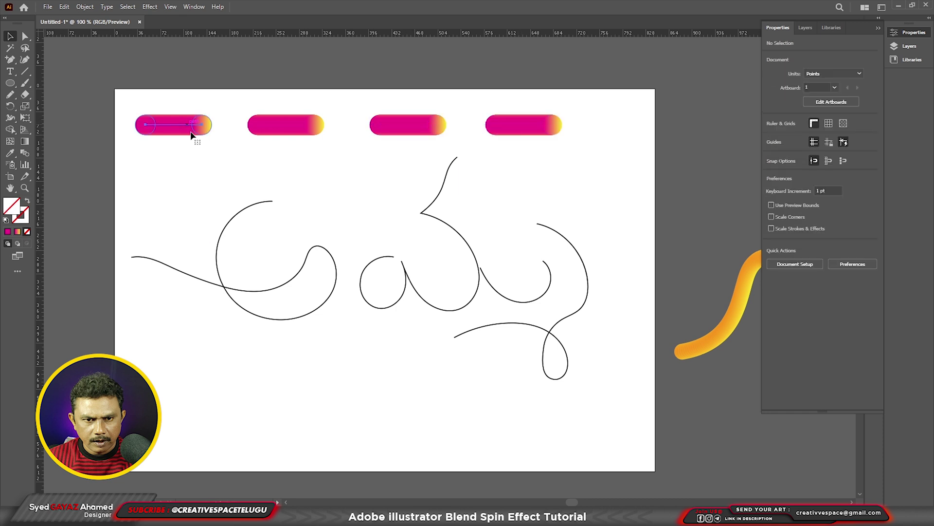
pyautogui.keyDown('shift'); pyautogui.click(265, 205); pyautogui.keyUp('shift')
pyautogui.click(82, 10)
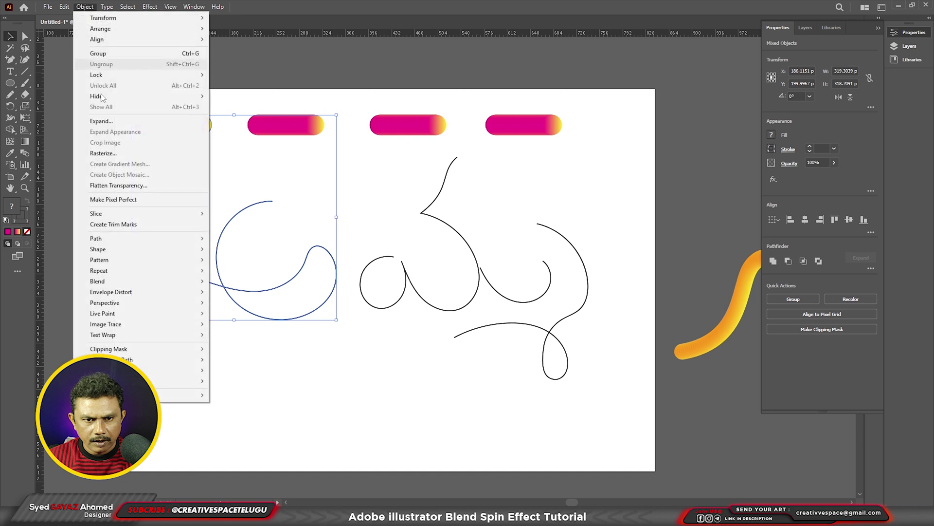
pyautogui.moveTo(121, 287)
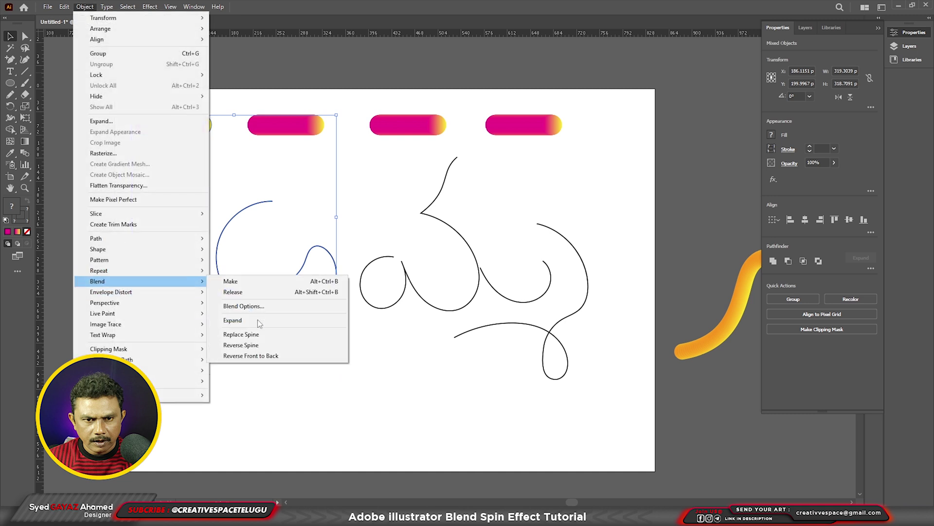
pyautogui.click(241, 334)
pyautogui.click(279, 346)
# Step: Replace the spine of the leftmost remaining gradient blend with the middle letter's looped path
pyautogui.click(404, 270)
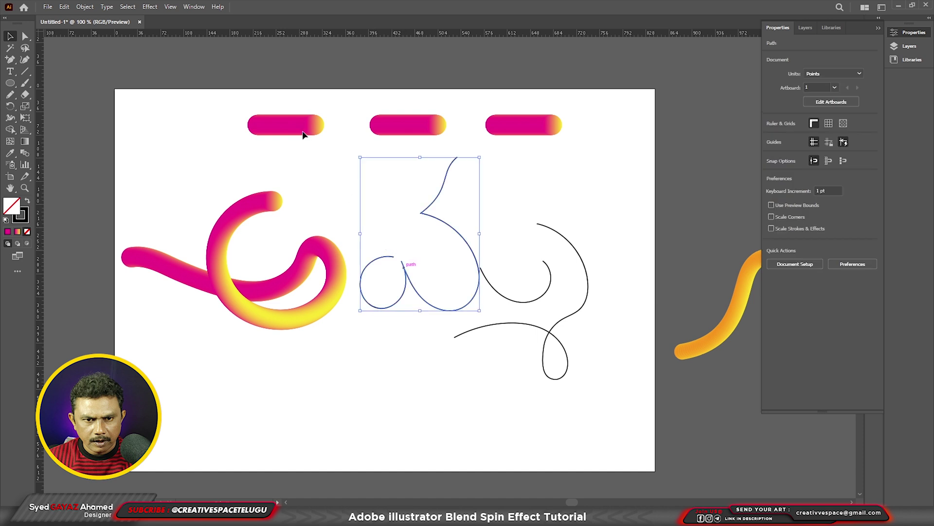
pyautogui.keyDown('shift'); pyautogui.click(291, 120); pyautogui.keyUp('shift')
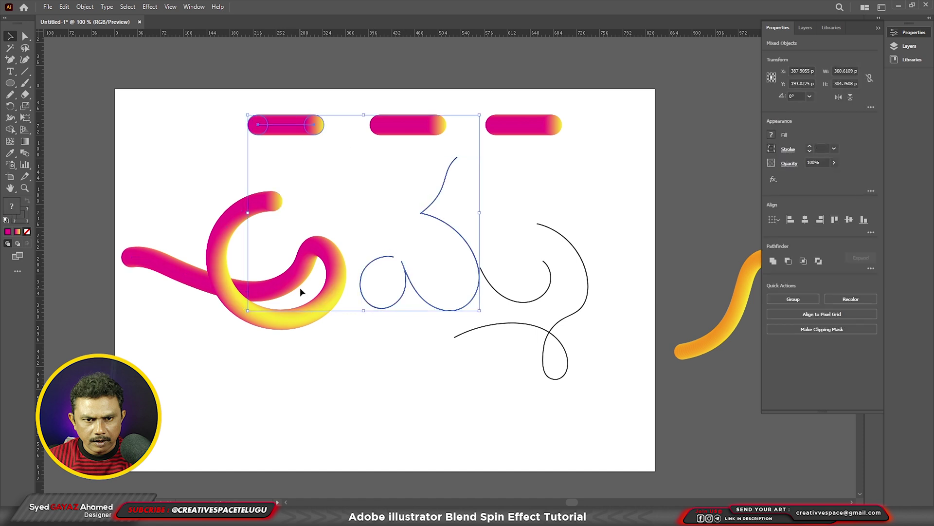
pyautogui.click(84, 7)
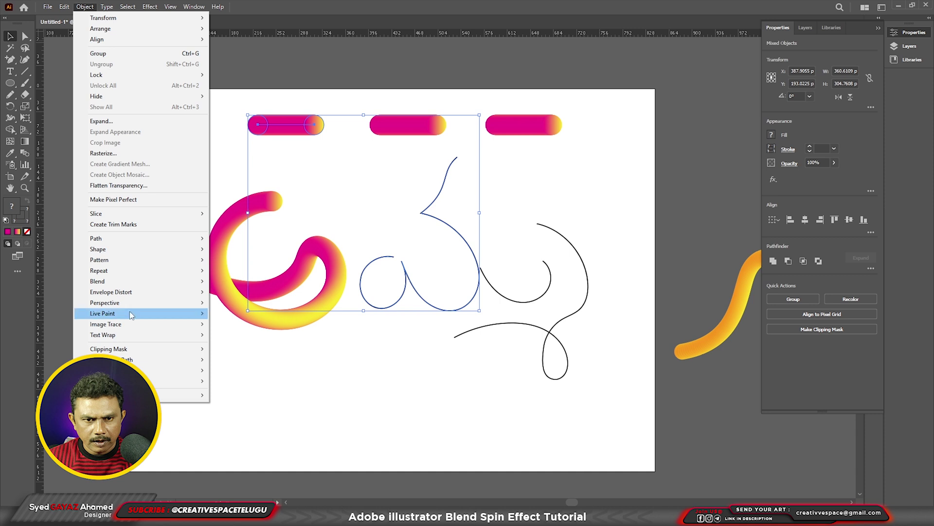
pyautogui.moveTo(130, 283)
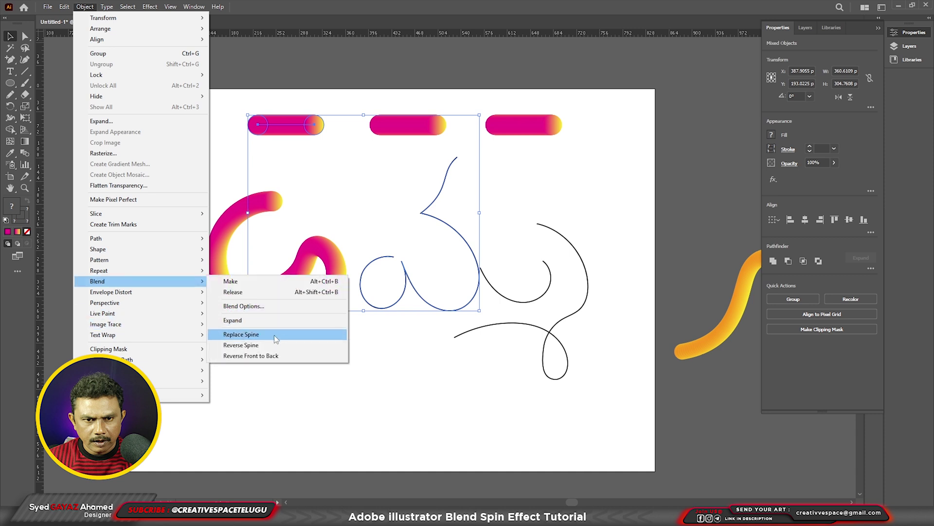
pyautogui.click(275, 336)
pyautogui.click(526, 277)
# Step: Replace the spine of the third gradient blend with the small hook-shaped path beside the middle letter
pyautogui.click(521, 301)
pyautogui.keyDown('shift'); pyautogui.click(428, 125); pyautogui.keyUp('shift')
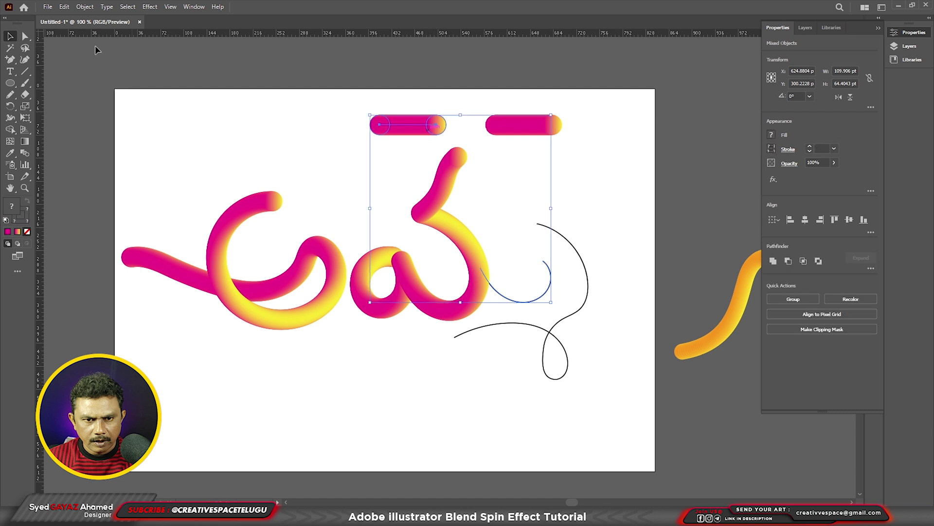
pyautogui.click(105, 7)
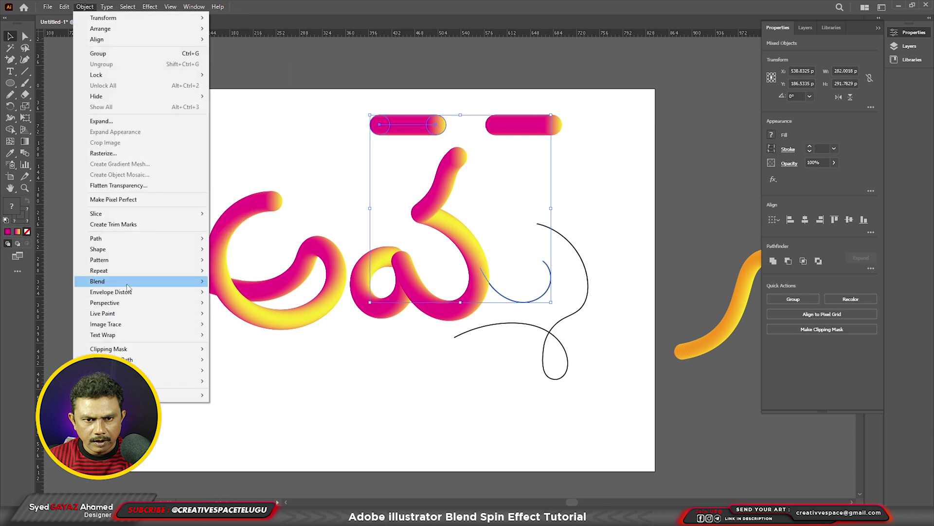
pyautogui.moveTo(133, 283)
pyautogui.click(273, 333)
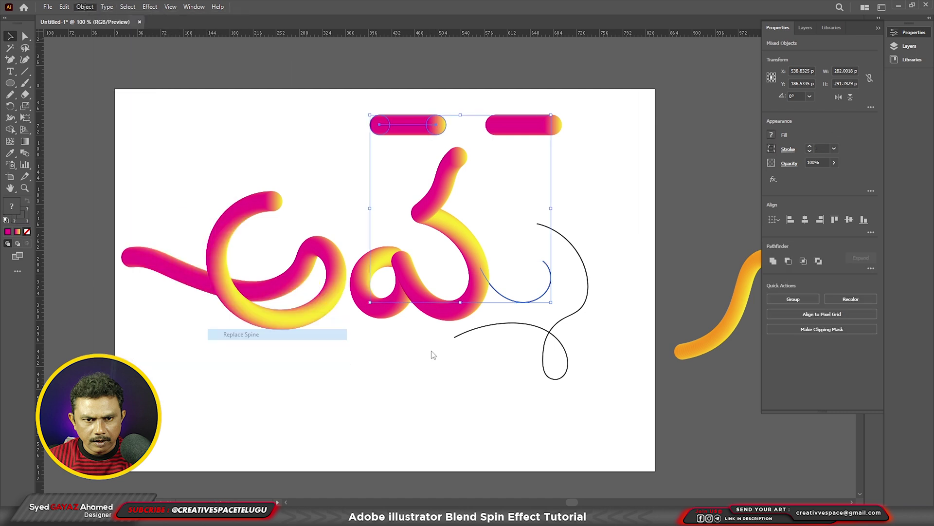
pyautogui.click(438, 361)
# Step: Apply the last gradient blend to the long rightmost path with the lower loop, using Replace Spine
pyautogui.click(535, 129)
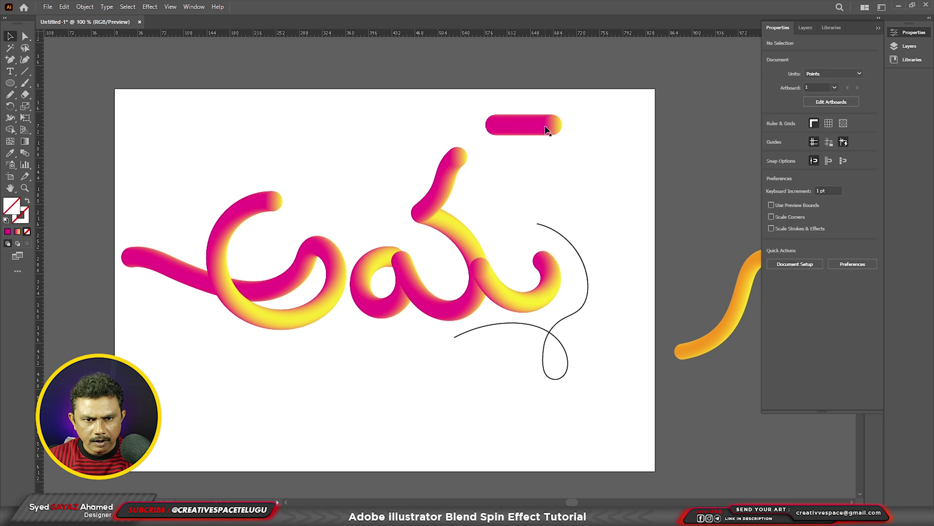
pyautogui.keyDown('shift'); pyautogui.click(589, 287); pyautogui.keyUp('shift')
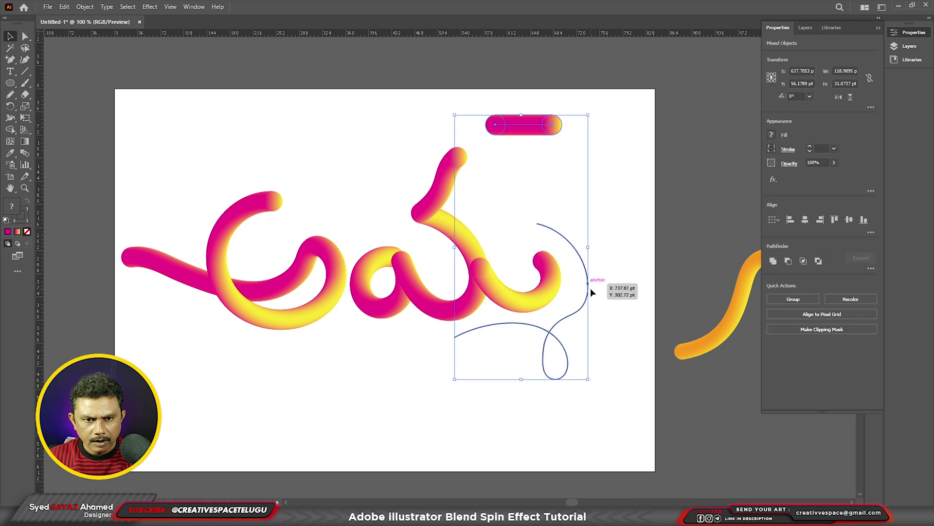
pyautogui.click(86, 6)
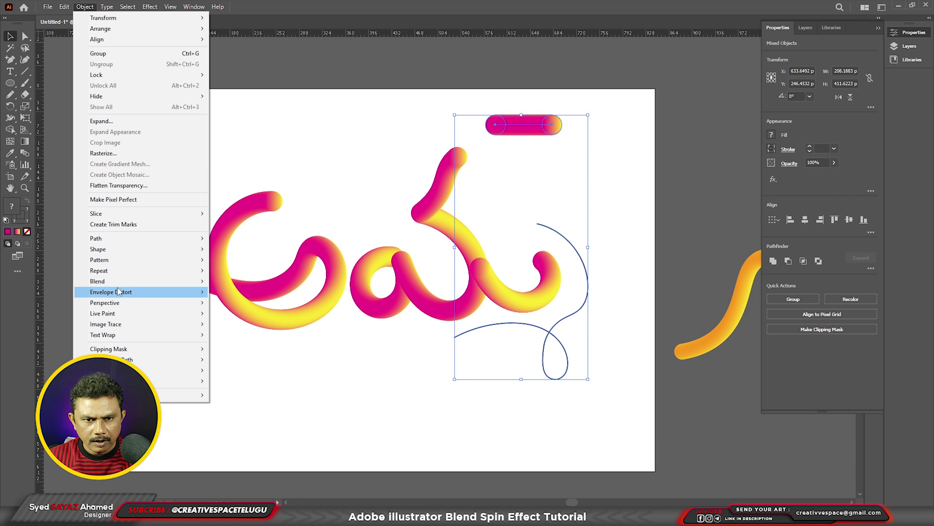
pyautogui.moveTo(120, 282)
pyautogui.click(261, 334)
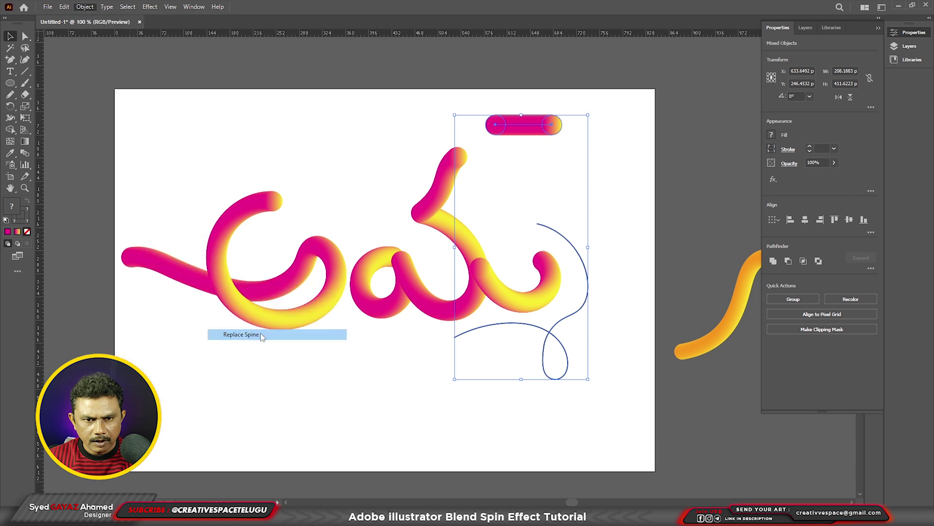
pyautogui.click(491, 400)
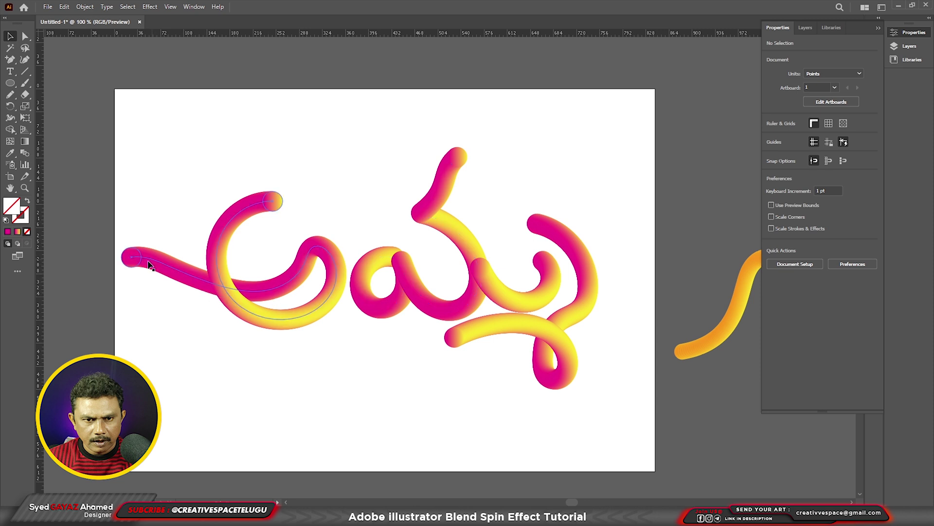
# Step: Isolate the first letter's blend, bring the circle at its left end to the front, and exit isolation mode
pyautogui.click(129, 260)
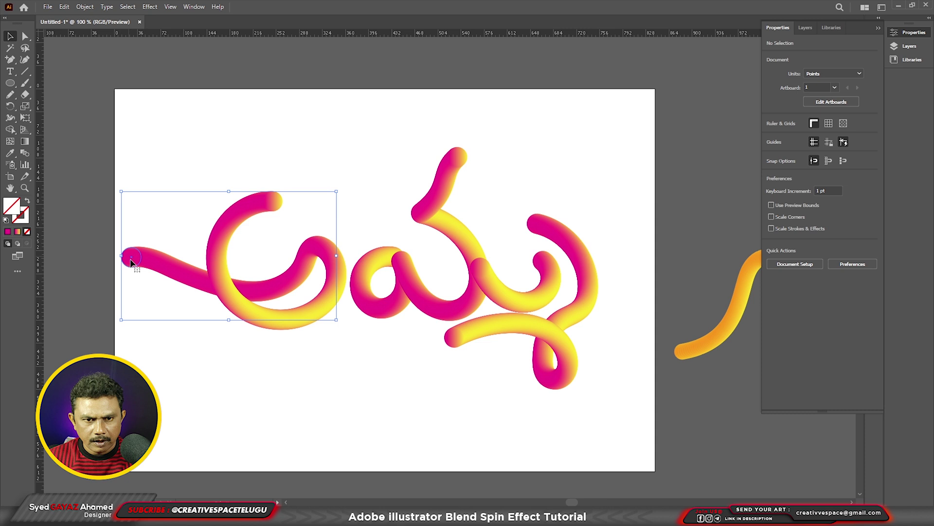
pyautogui.doubleClick(130, 263)
pyautogui.press('a')
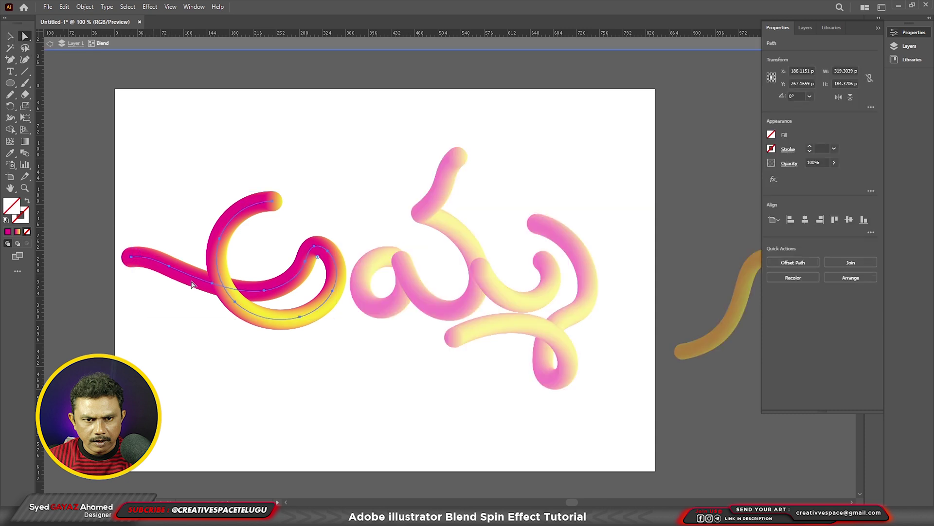
pyautogui.click(131, 262)
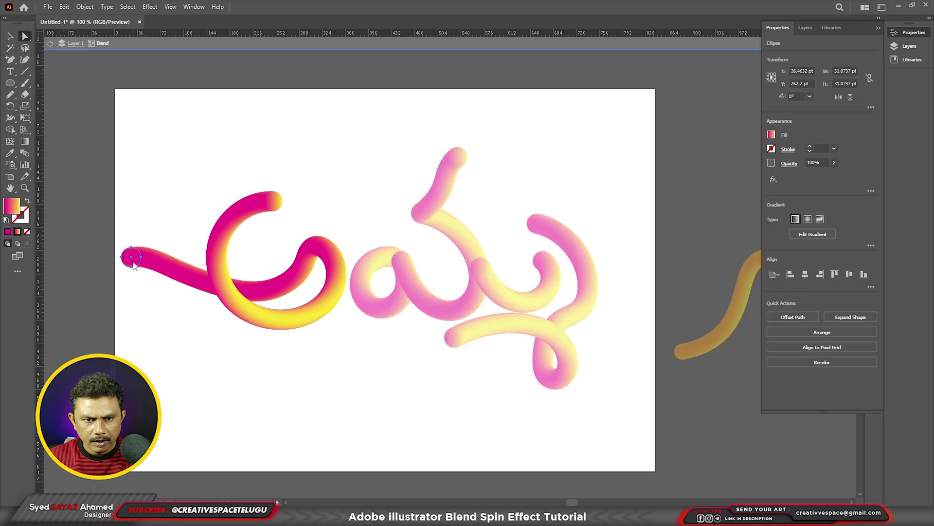
pyautogui.rightClick(132, 263)
pyautogui.moveTo(184, 427)
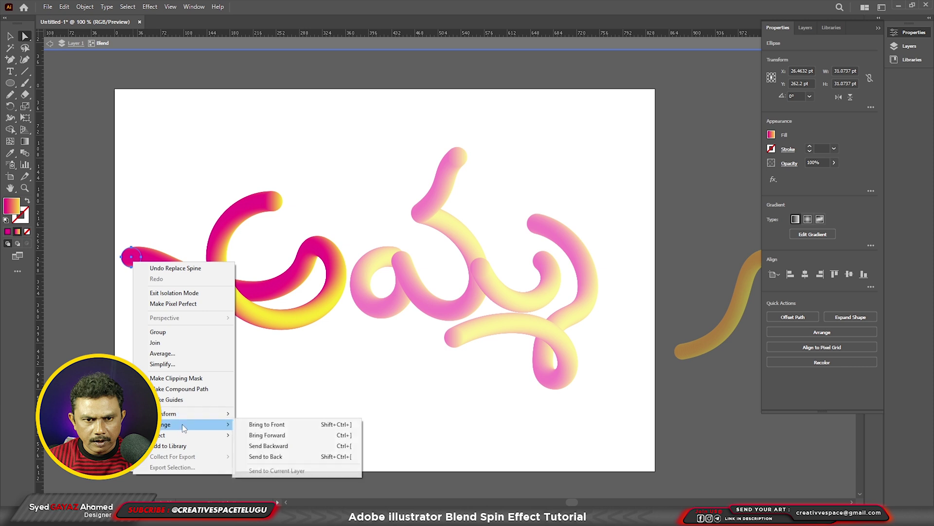
pyautogui.click(268, 425)
pyautogui.click(273, 391)
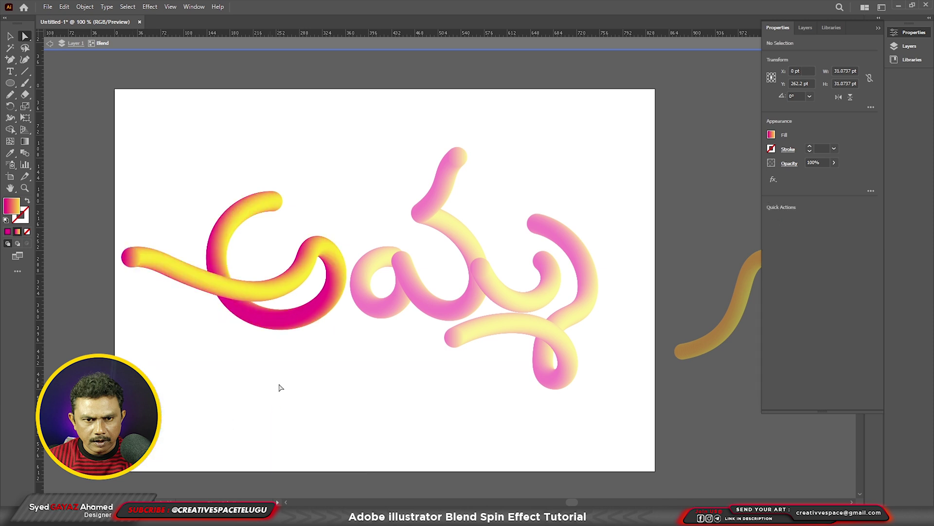
pyautogui.press('Escape')
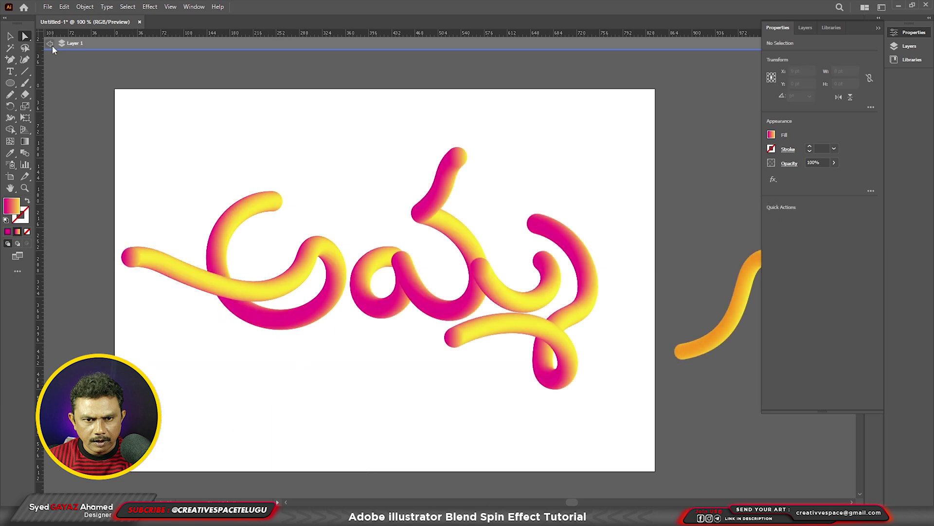
# Step: Reverse the overlap of the middle letter's blend by rearranging the end circle at its small loop
pyautogui.click(395, 254)
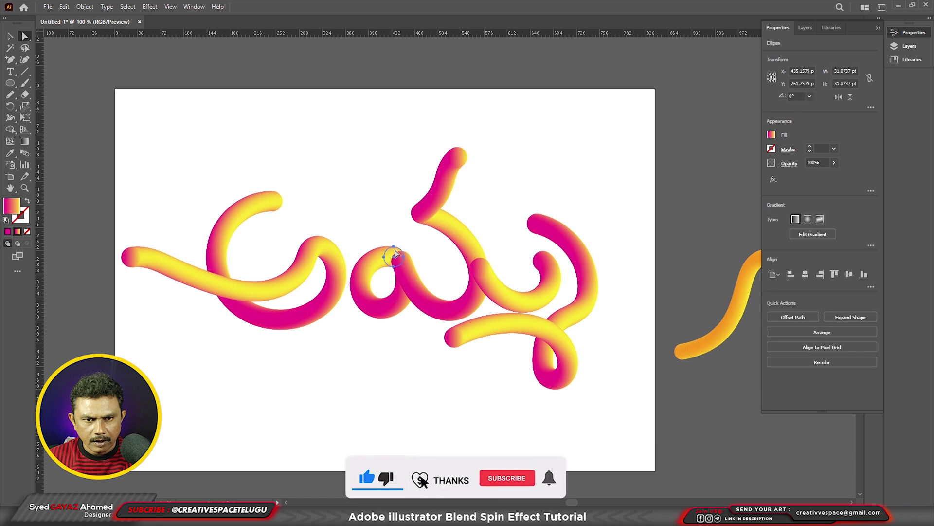
pyautogui.rightClick(395, 254)
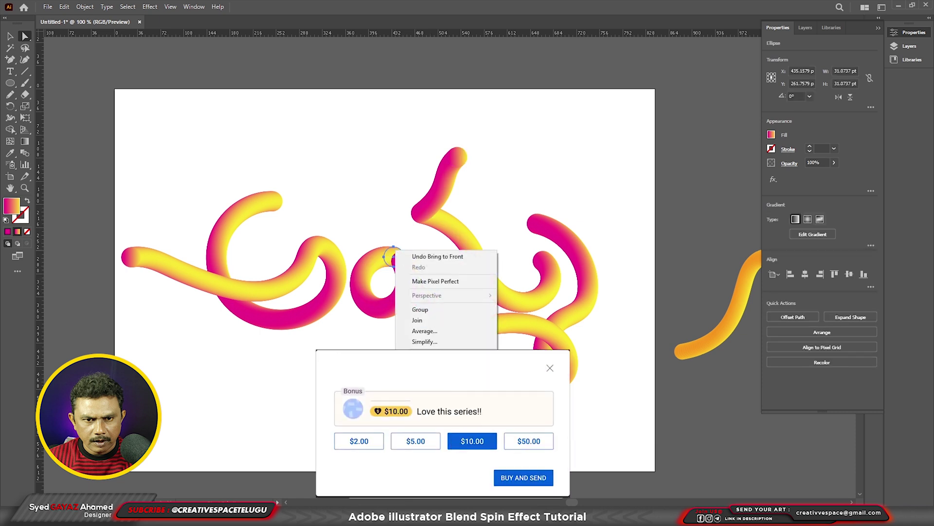
pyautogui.press('Escape')
pyautogui.click(438, 244)
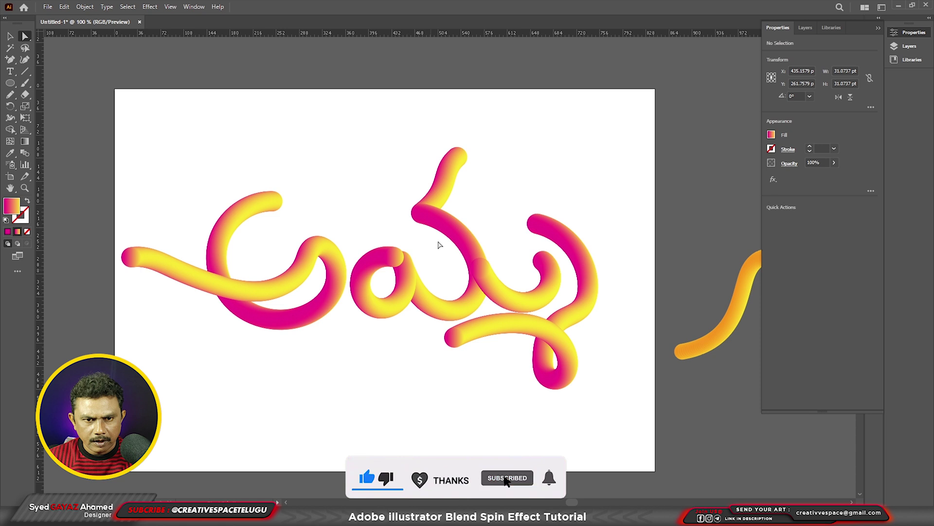
pyautogui.click(495, 291)
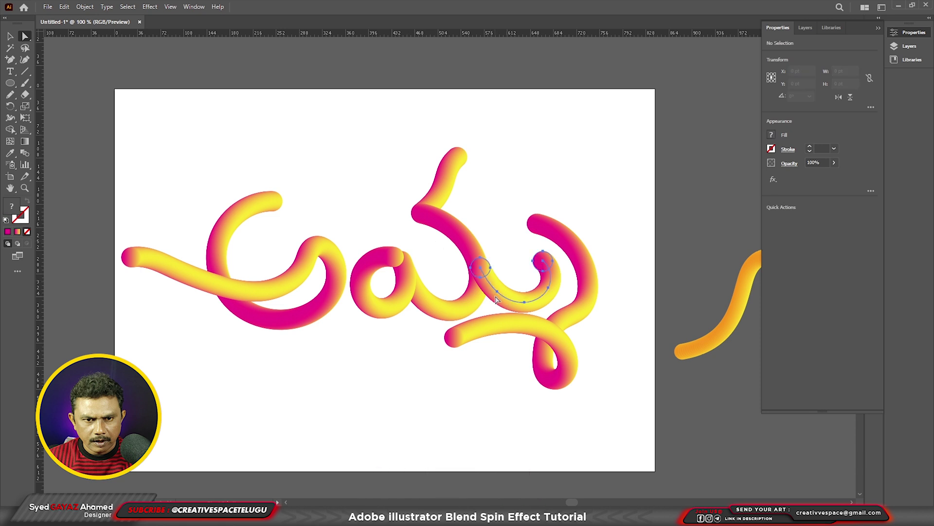
pyautogui.press('a')
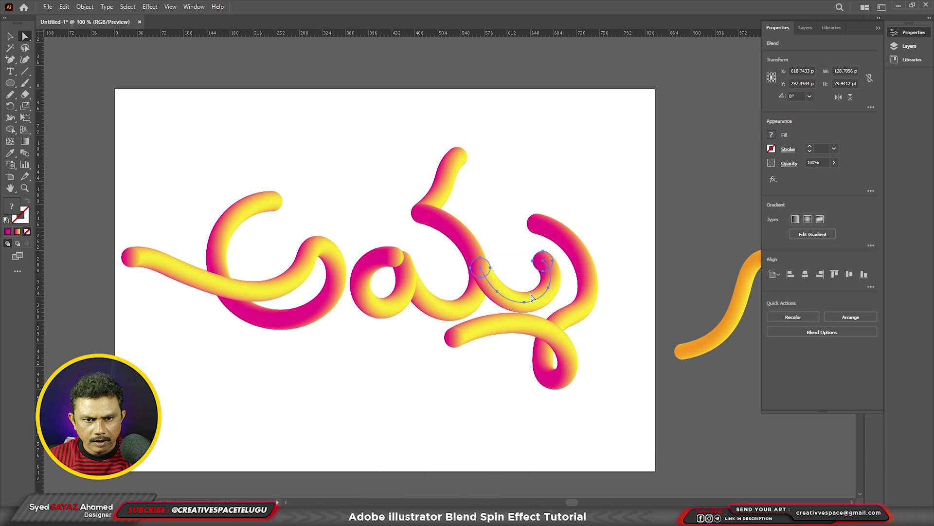
pyautogui.press('v')
pyautogui.press('a')
pyautogui.click(496, 252)
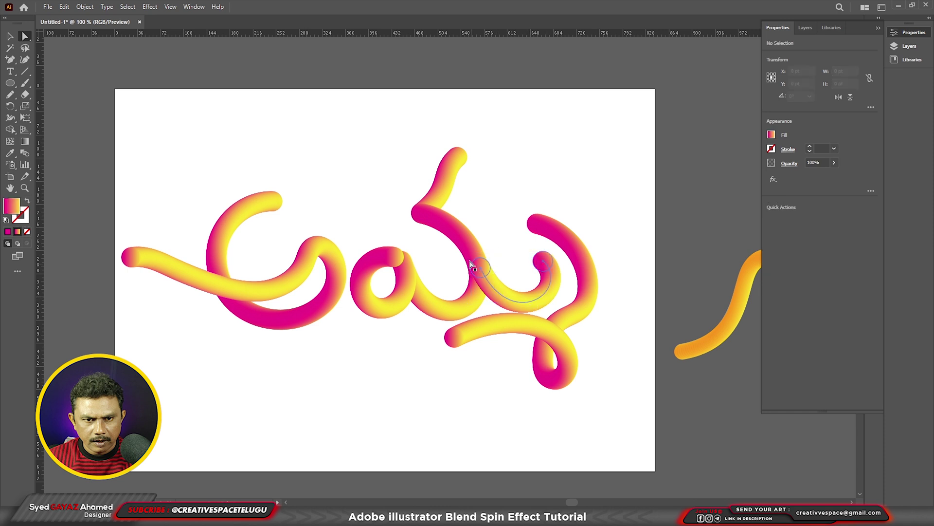
# Step: Move the rightmost stroke's blend slightly down
pyautogui.click(565, 349)
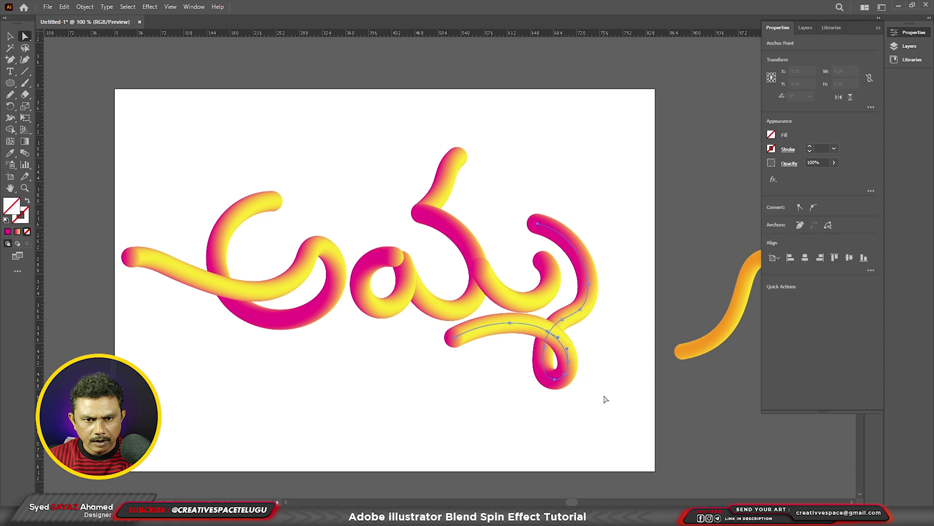
pyautogui.press('v')
pyautogui.moveTo(571, 316); pyautogui.dragTo(572, 319)
# Step: Isolate the rightmost stroke's blend and send the circle at its lower-left end backward and to the back
pyautogui.doubleClick(456, 349)
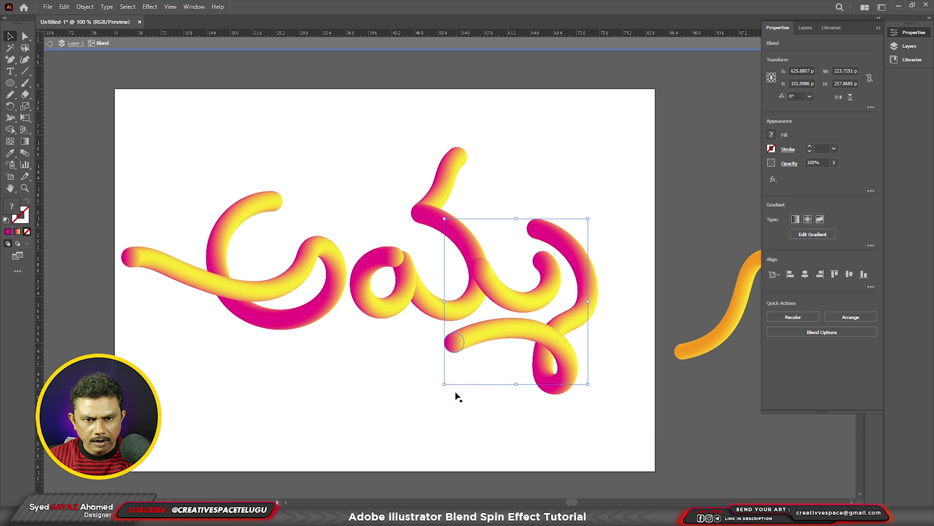
pyautogui.press('a')
pyautogui.click(454, 344)
pyautogui.rightClick(452, 345)
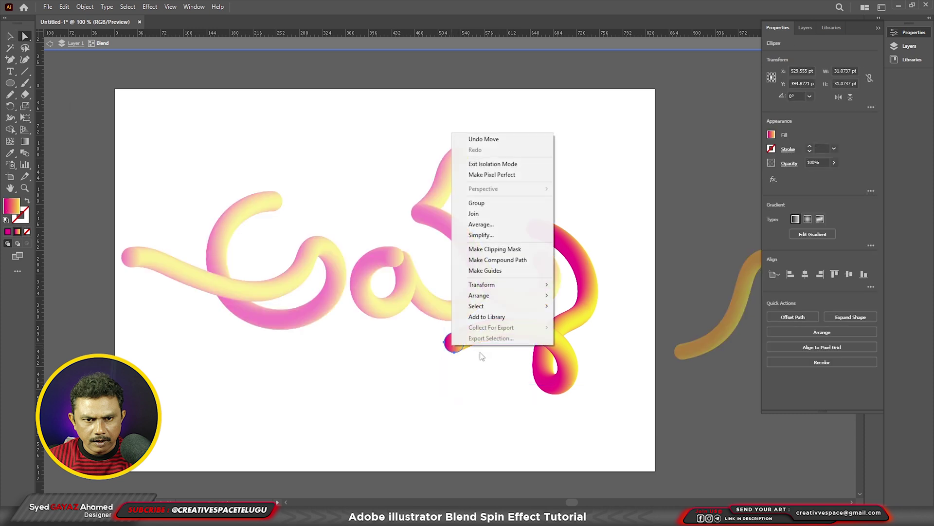
pyautogui.moveTo(482, 294)
pyautogui.click(587, 317)
pyautogui.rightClick(456, 345)
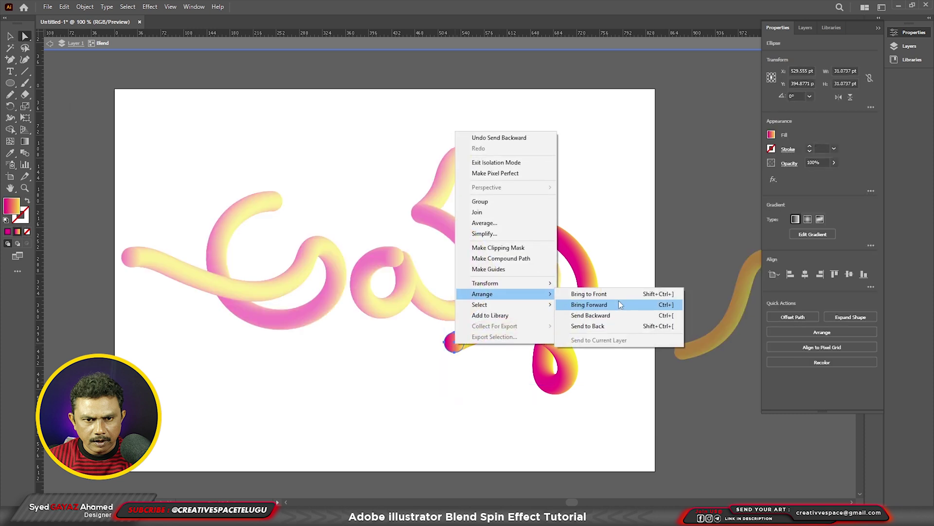
pyautogui.click(617, 326)
pyautogui.click(616, 384)
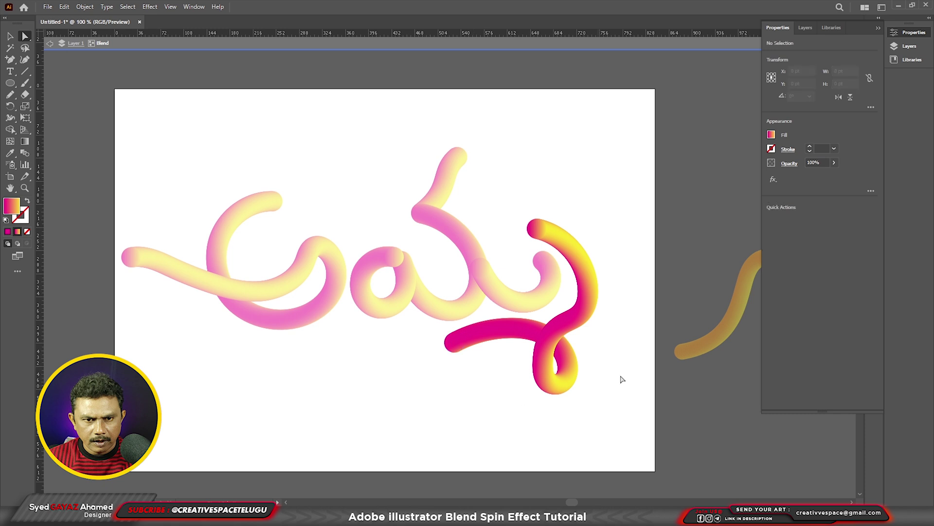
# Step: Exit isolation mode and rearrange the artwork so the Telugu lettering sits above the artboard and the S blend lies on it
pyautogui.click(51, 44)
pyautogui.click(51, 44)
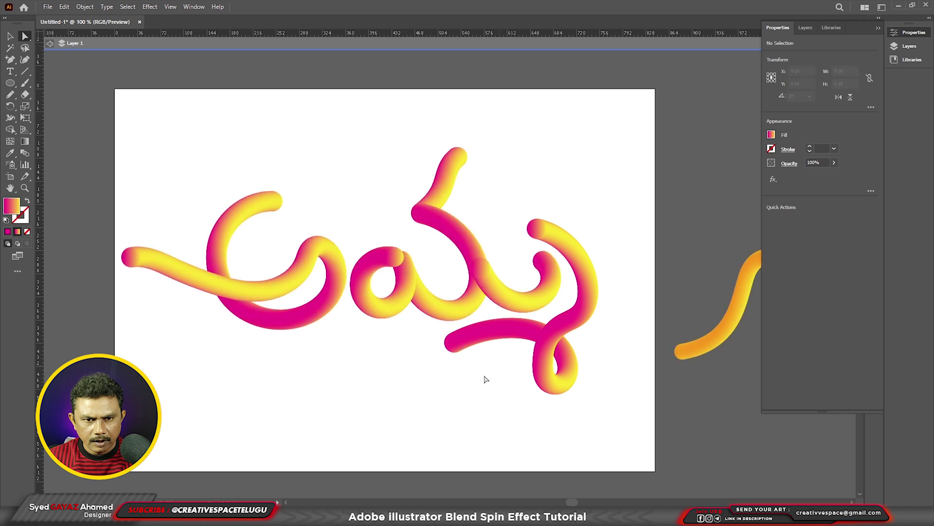
pyautogui.hotkey('ctrl', '-')
pyautogui.click(469, 326)
pyautogui.moveTo(469, 326); pyautogui.dragTo(367, 311)
# Step: Move the orange MOM blend onto the artboard below the S and deselect it
pyautogui.click(660, 302)
pyautogui.click(648, 350)
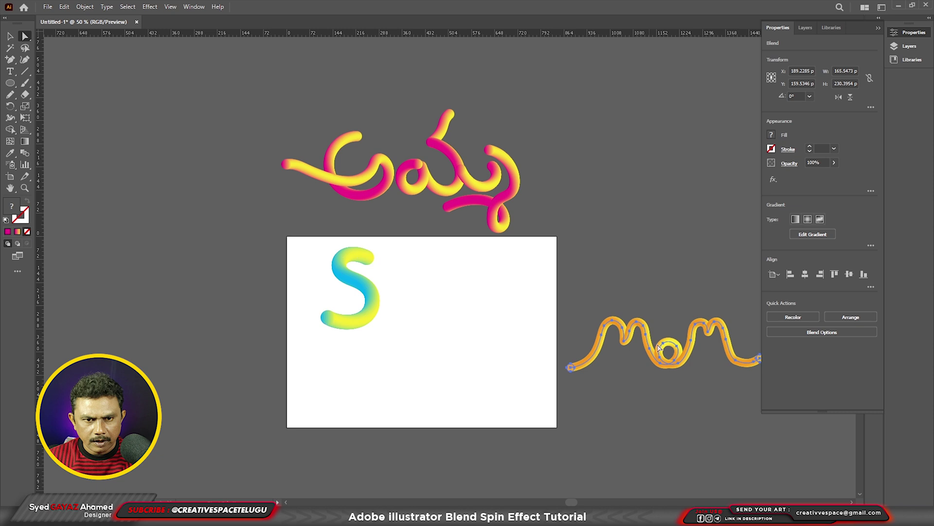
pyautogui.moveTo(683, 354); pyautogui.dragTo(455, 391)
pyautogui.click(523, 414)
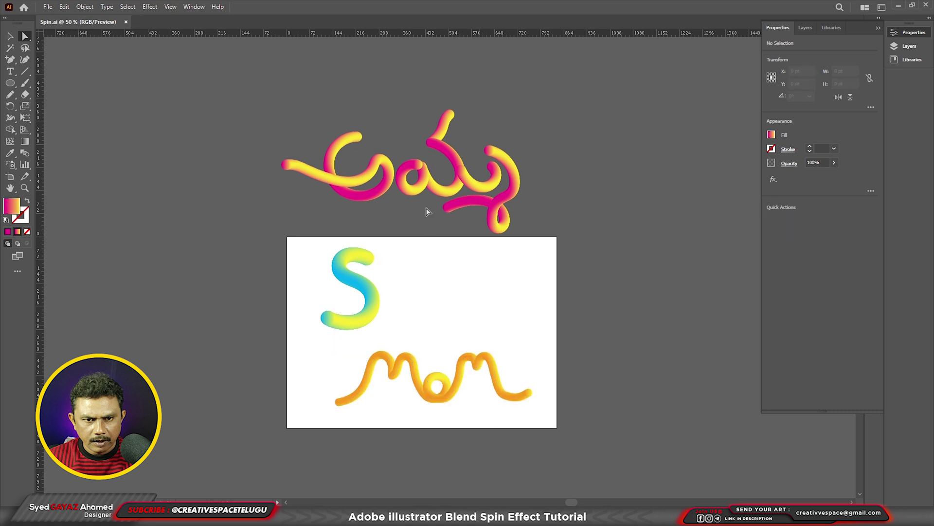
# Step: Try expanding the first Telugu letter's blend into separate objects
pyautogui.scroll(3, 388, 162)
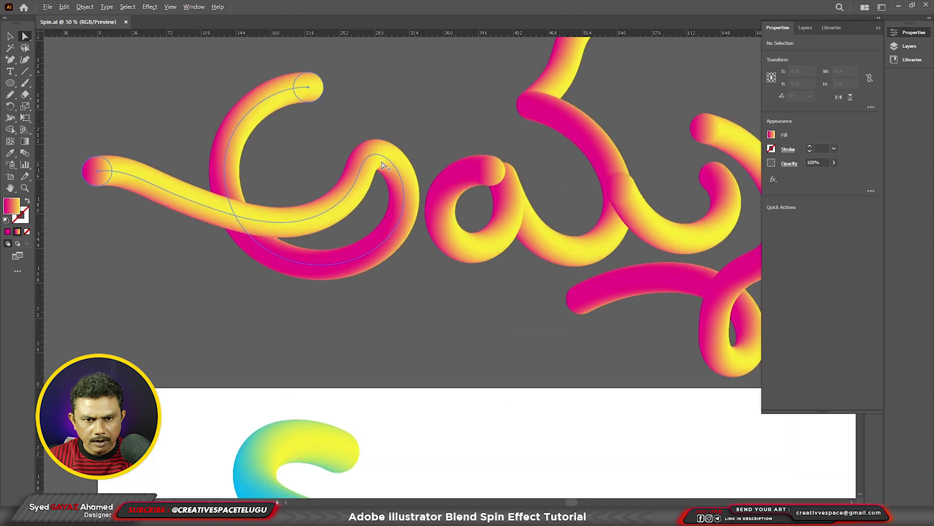
pyautogui.click(388, 162)
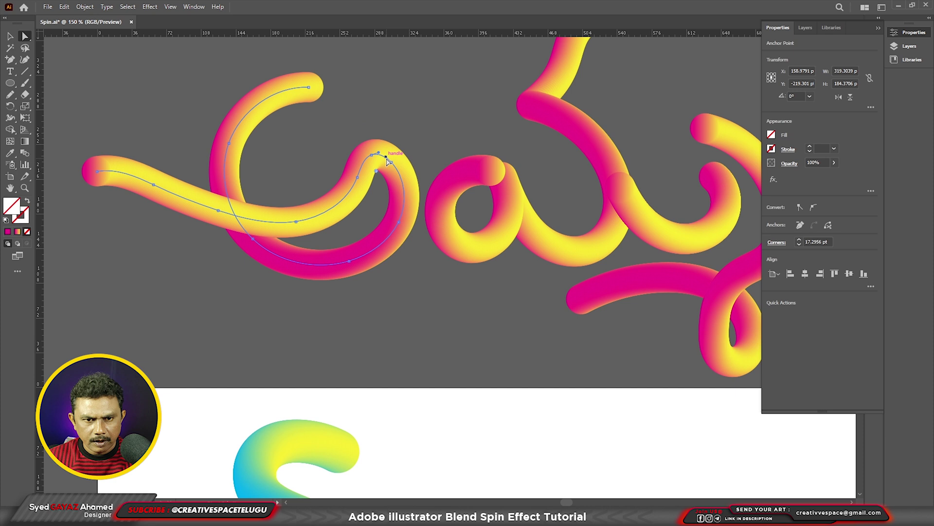
pyautogui.click(387, 161)
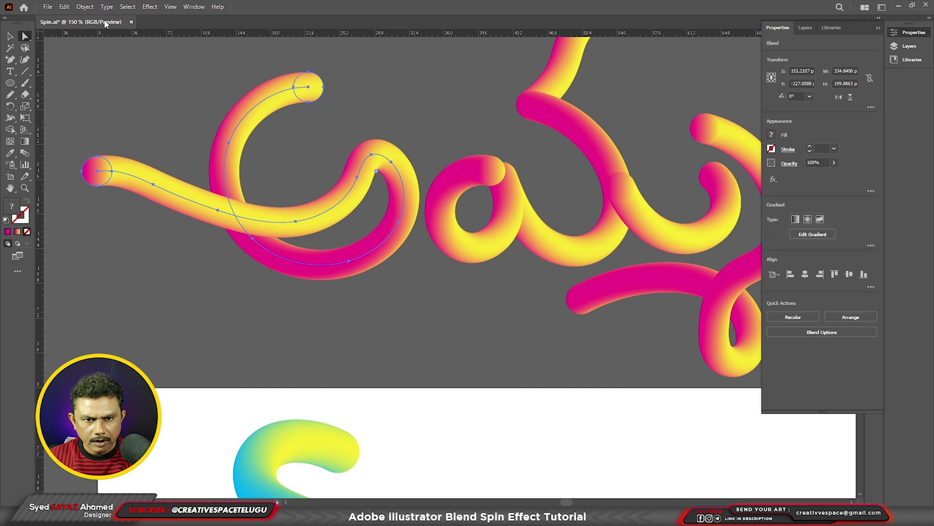
pyautogui.click(85, 7)
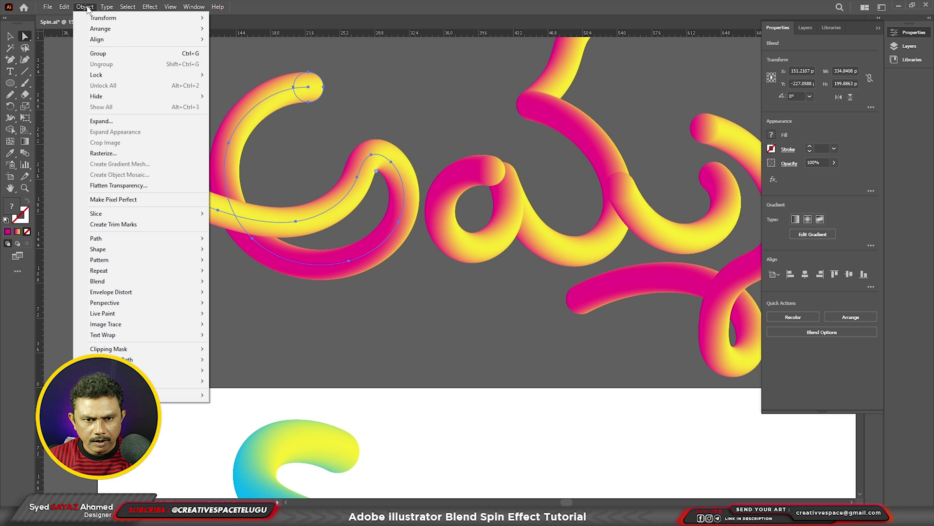
pyautogui.click(109, 122)
pyautogui.click(440, 312)
# Step: Try moving a part of the expanded first letter, and undo the last changes
pyautogui.click(380, 316)
pyautogui.moveTo(320, 212); pyautogui.dragTo(404, 156)
pyautogui.hotkey('ctrl', 'z')
pyautogui.hotkey('ctrl', 'z')
pyautogui.hotkey('ctrl', 'z')
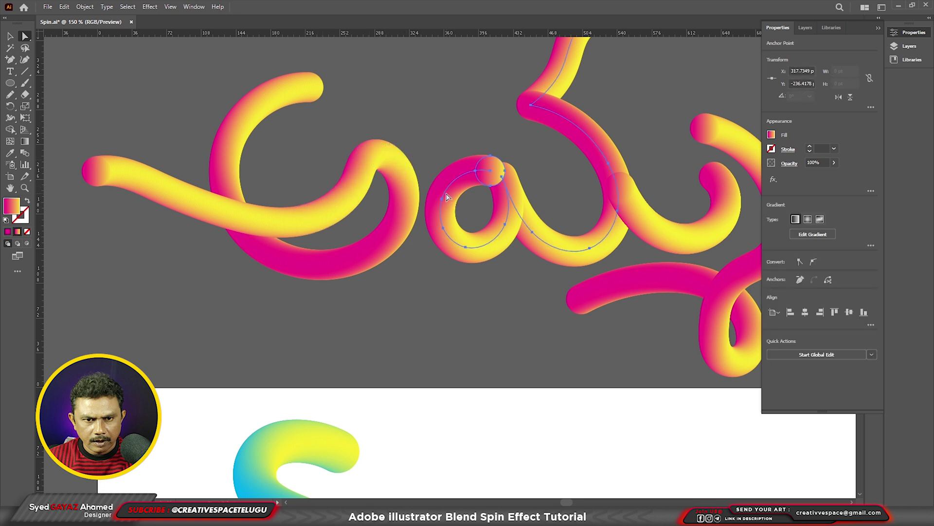